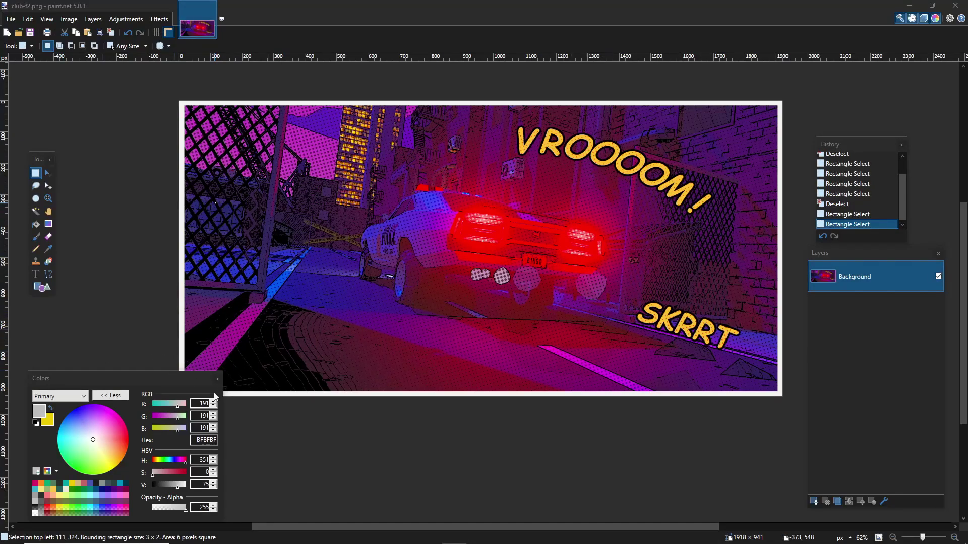
pyautogui.moveTo(146, 104); pyautogui.dragTo(113, 99)
pyautogui.click(729, 434)
pyautogui.click(141, 99)
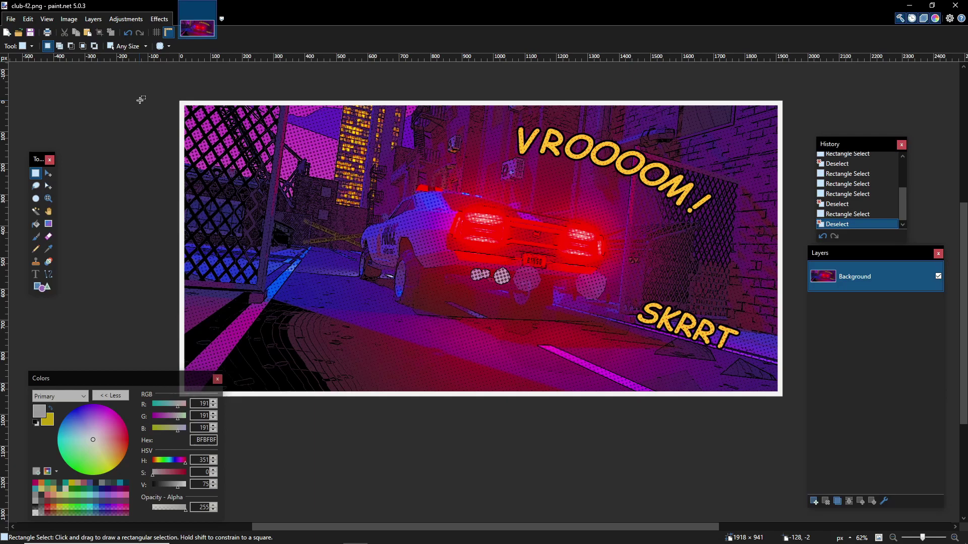
pyautogui.moveTo(143, 87); pyautogui.dragTo(789, 423)
pyautogui.click(789, 423)
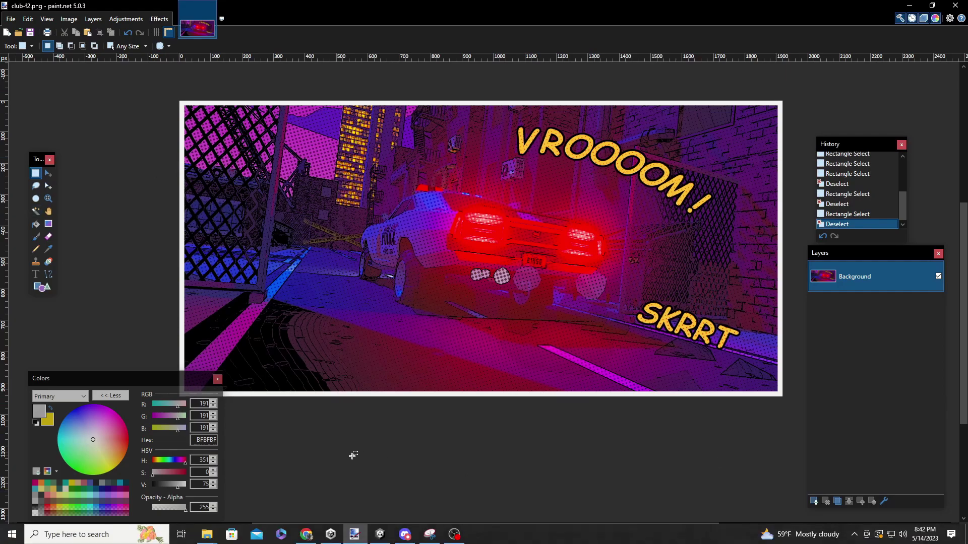
# Step: Switch to Unity and examine the rendering, quality and lighting settings of the KidnappedURP_HQ pipeline asset
pyautogui.click(381, 539)
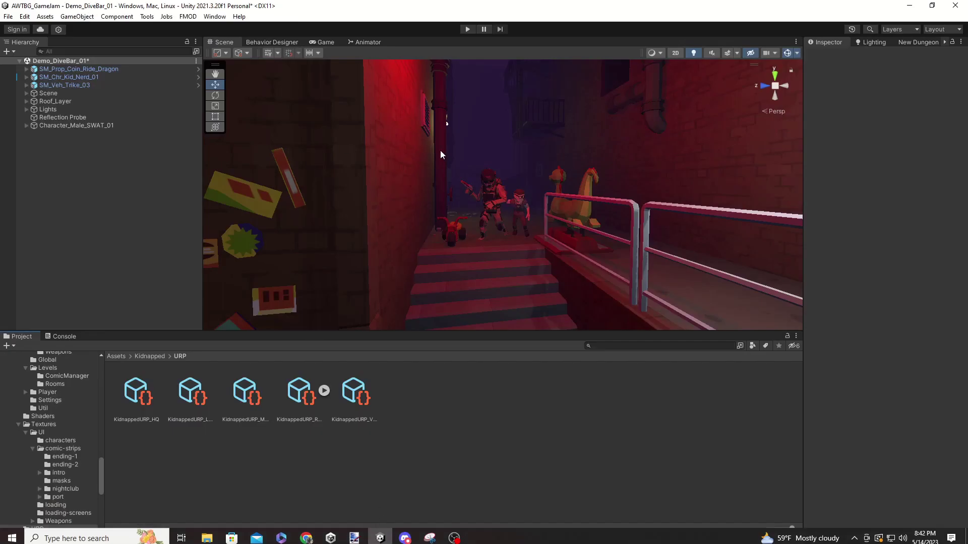
pyautogui.moveTo(540, 198); pyautogui.dragTo(498, 210, button='right')
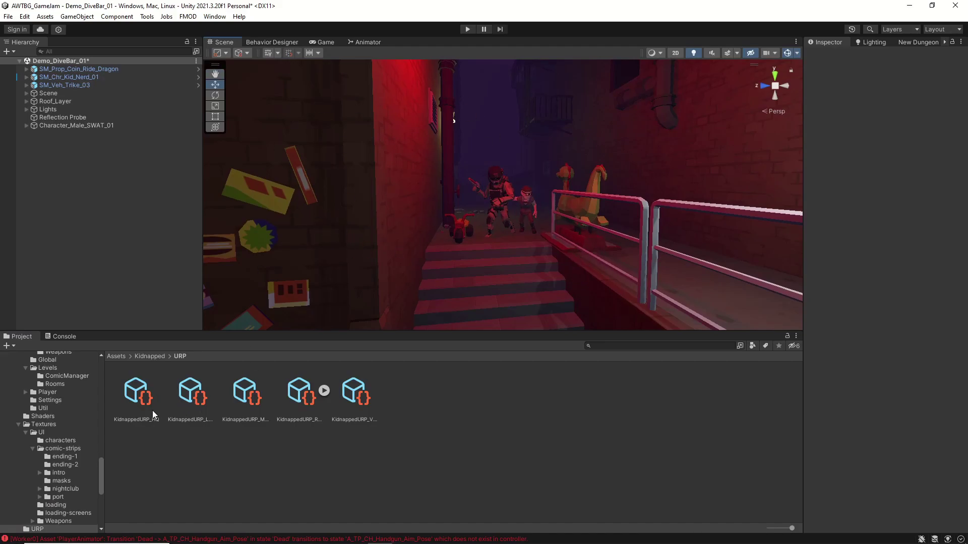
pyautogui.click(136, 398)
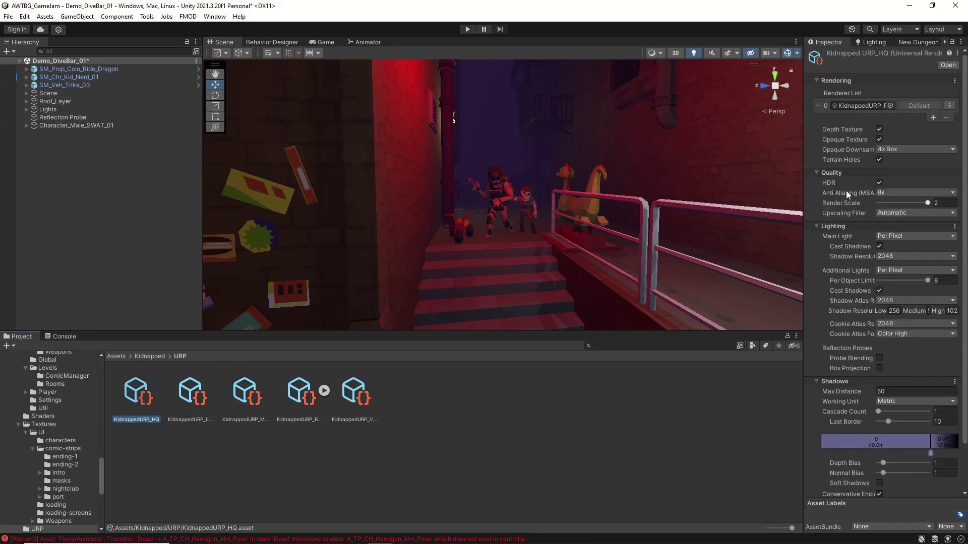
pyautogui.scroll(3, 398, 244)
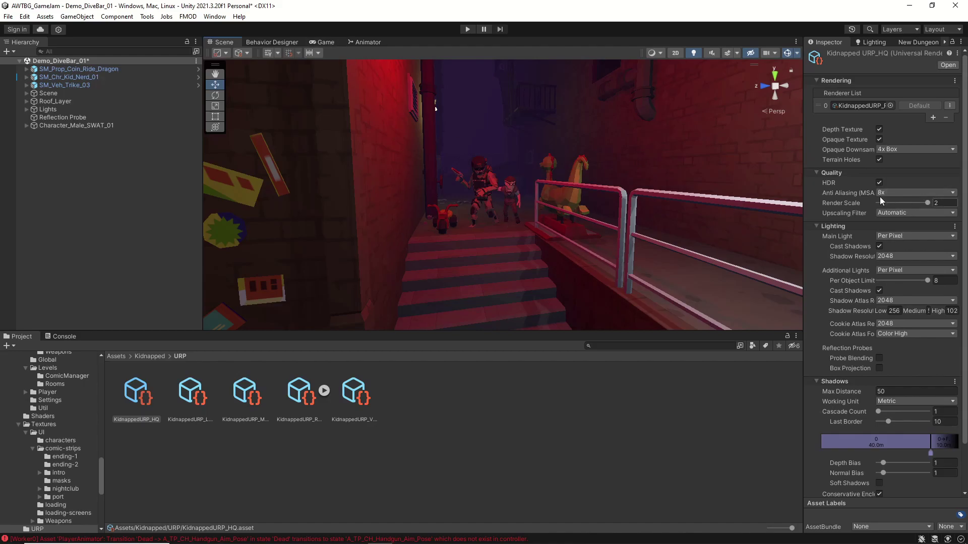
# Step: Add a new camera to the Demo_DiveBar_01 scene, keeping its default name
pyautogui.moveTo(575, 207); pyautogui.dragTo(470, 211, button='right')
pyautogui.press('w')
pyautogui.press('s')
pyautogui.press('w')
pyautogui.press('s')
pyautogui.press('w')
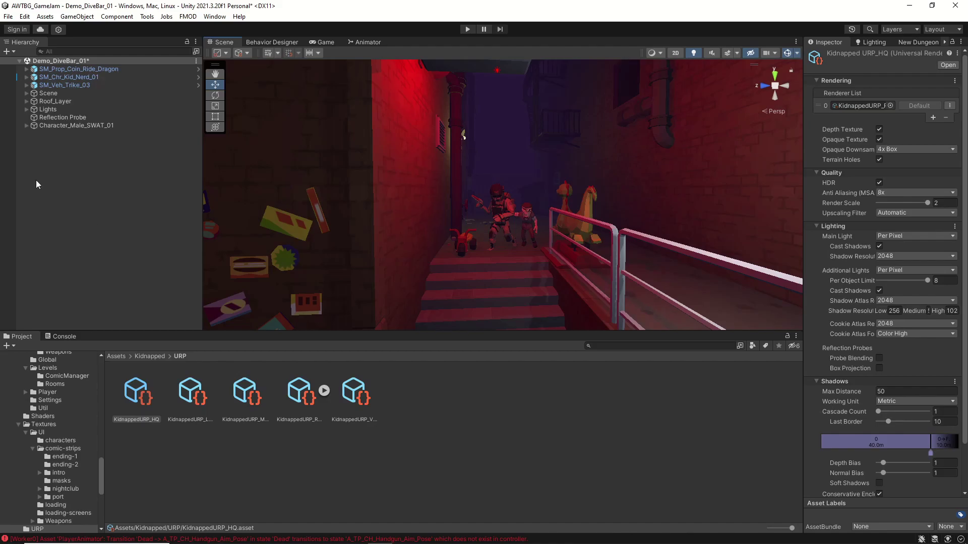
pyautogui.rightClick(57, 185)
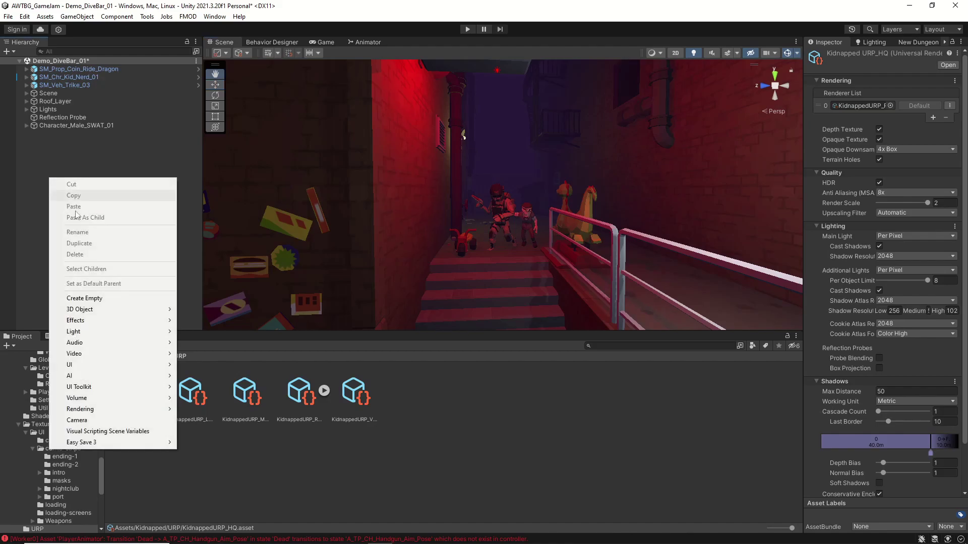
pyautogui.click(71, 419)
pyautogui.press('Return')
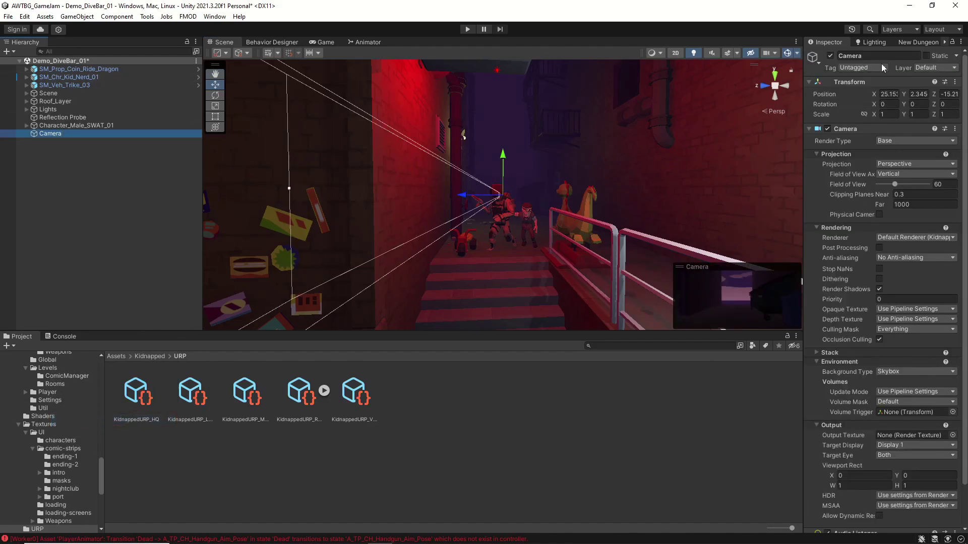
# Step: Frame the characters from low on the stairs looking up and align the camera with that scene view
pyautogui.click(367, 479)
pyautogui.moveTo(580, 227); pyautogui.dragTo(609, 200, button='right')
pyautogui.moveTo(486, 145); pyautogui.dragTo(540, 216, button='right')
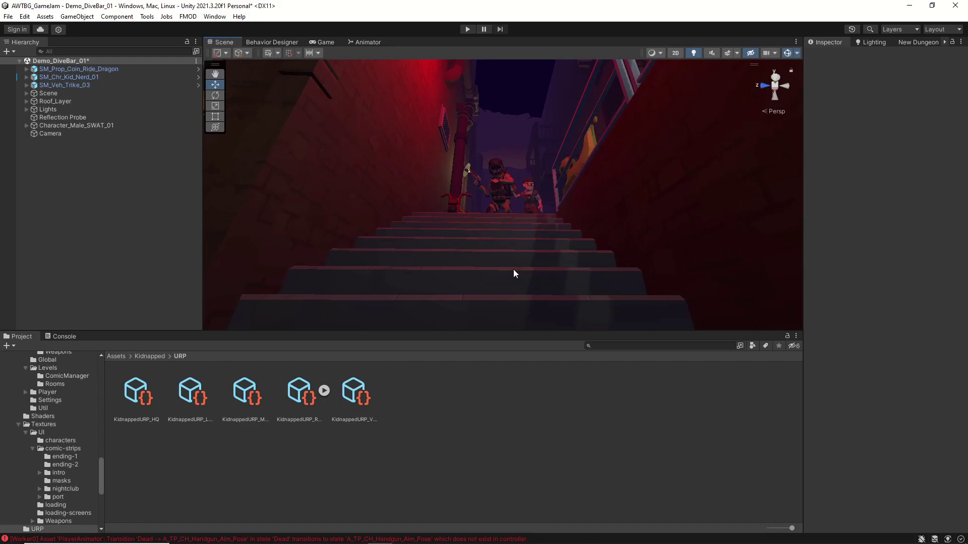
pyautogui.click(69, 133)
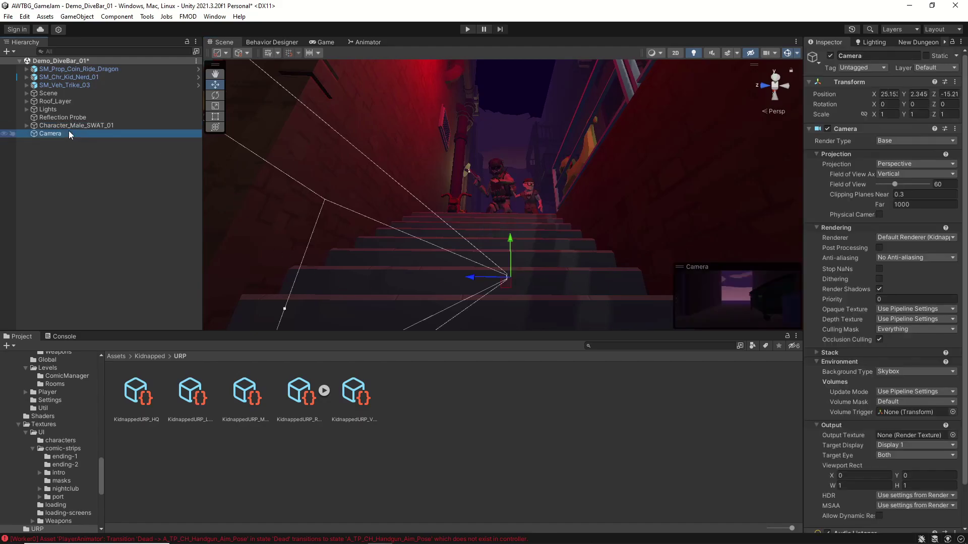
pyautogui.click(76, 16)
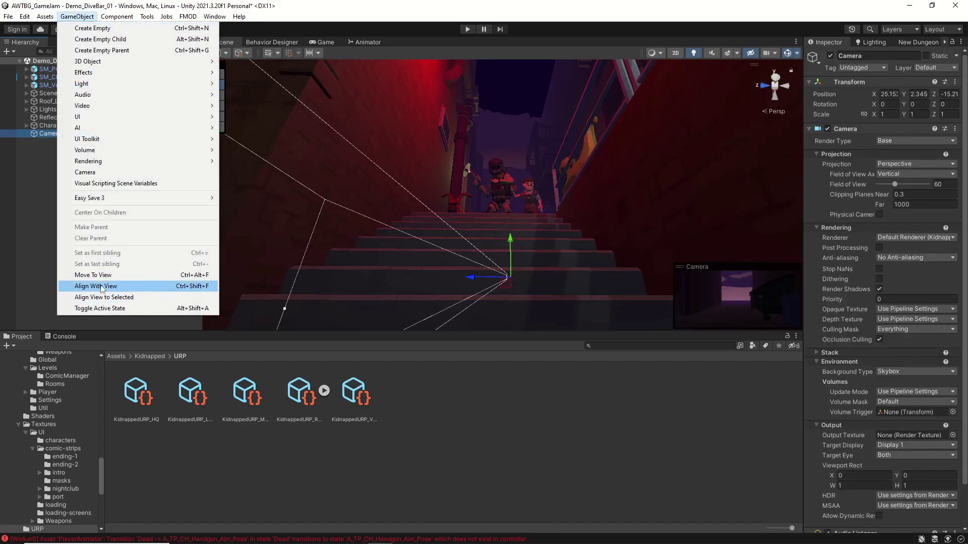
pyautogui.click(101, 287)
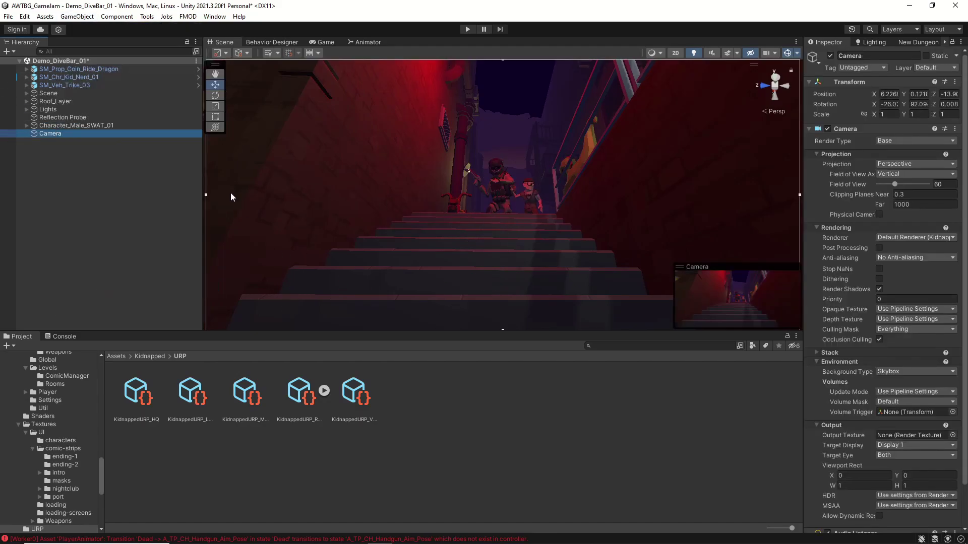
# Step: Preview the camera in the Game view and narrow its field of view to 33
pyautogui.click(323, 43)
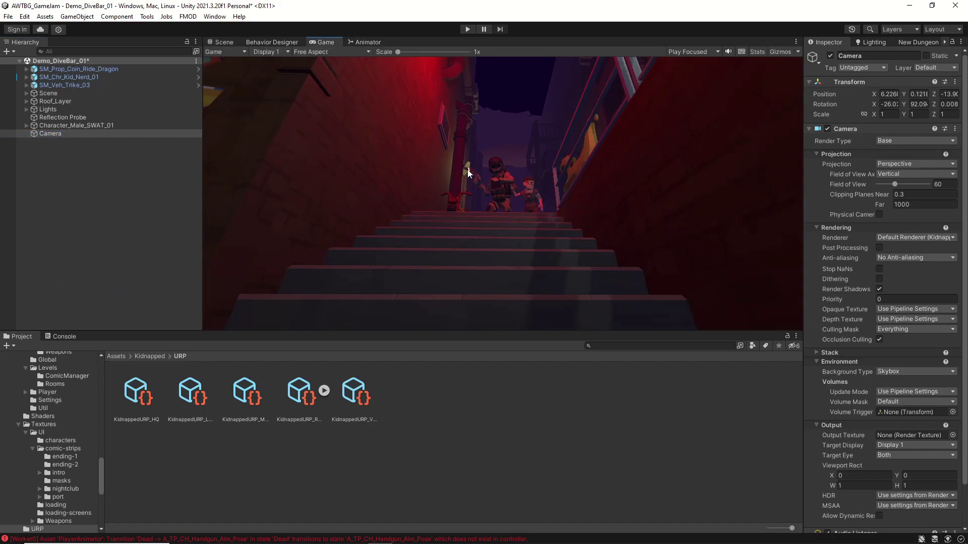
pyautogui.hotkey('shift', 'space')
pyautogui.hotkey('shift', 'space')
pyautogui.moveTo(893, 185); pyautogui.dragTo(890, 187)
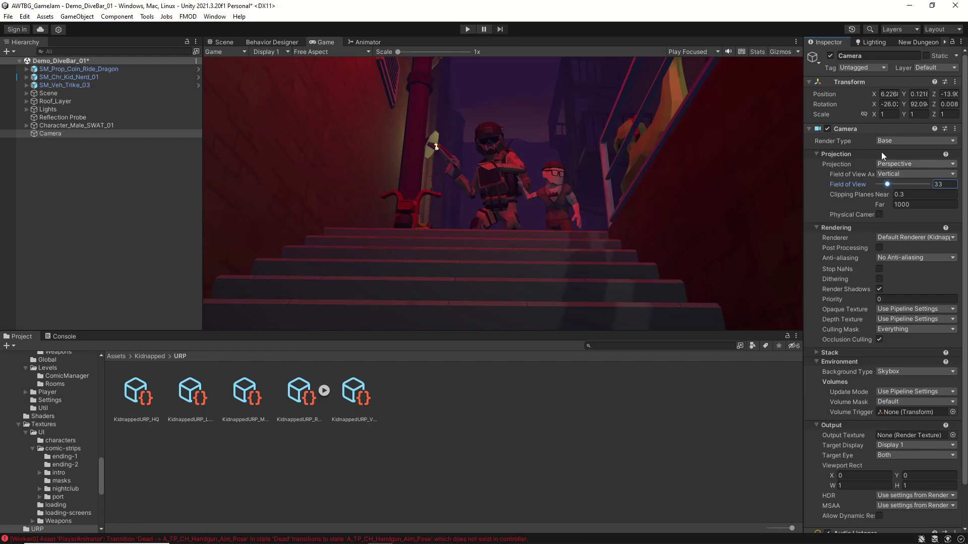
# Step: Tilt the camera for a slanted shot, with rotation X about -29.5, Y 92.44 and Z 21.2
pyautogui.moveTo(874, 104); pyautogui.dragTo(9, 105)
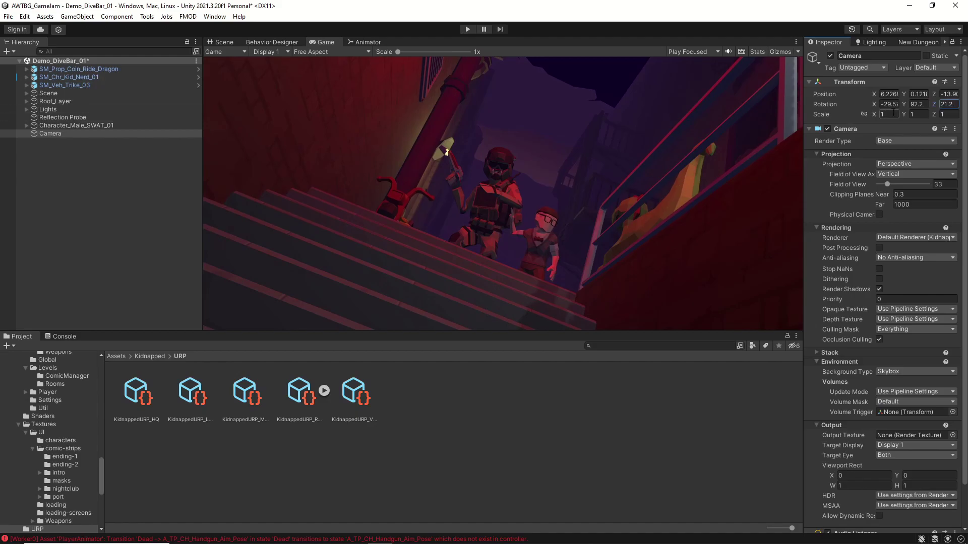
pyautogui.click(906, 105)
pyautogui.moveTo(907, 104); pyautogui.dragTo(913, 105)
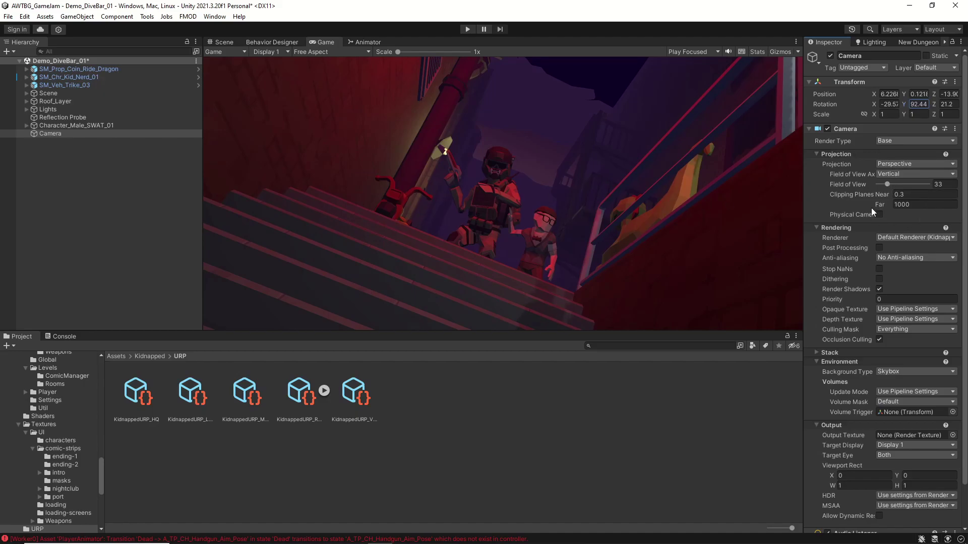
pyautogui.click(896, 202)
pyautogui.click(384, 301)
# Step: Duplicate the camera in the scene and deactivate the original
pyautogui.click(221, 42)
pyautogui.click(52, 133)
pyautogui.hotkey('ctrl', 'd')
pyautogui.click(51, 134)
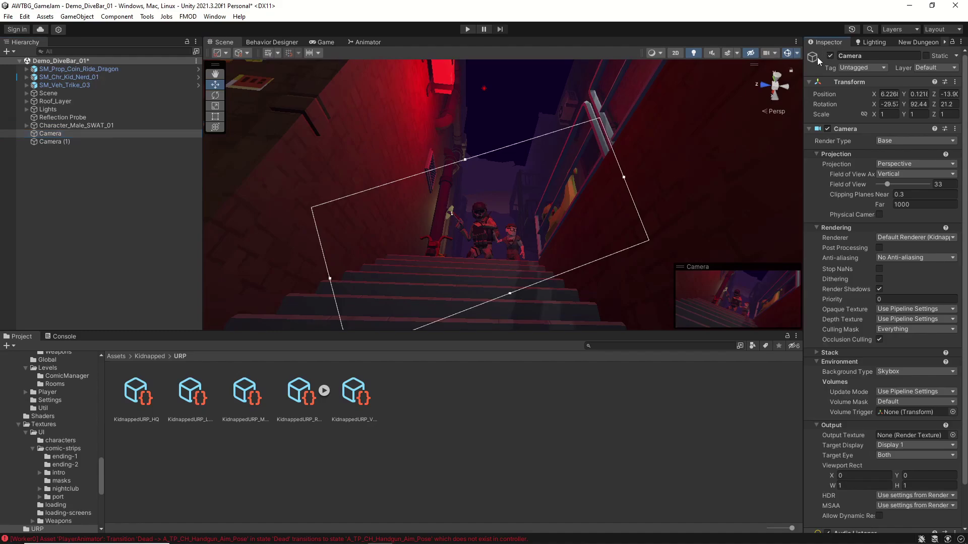
pyautogui.click(829, 55)
# Step: Align the duplicate camera with a scene view looking down the stairs from behind the SWAT character
pyautogui.click(55, 142)
pyautogui.keyDown('alt'); pyautogui.moveTo(393, 200); pyautogui.dragTo(323, 222); pyautogui.keyUp('alt')
pyautogui.click(77, 16)
pyautogui.click(100, 284)
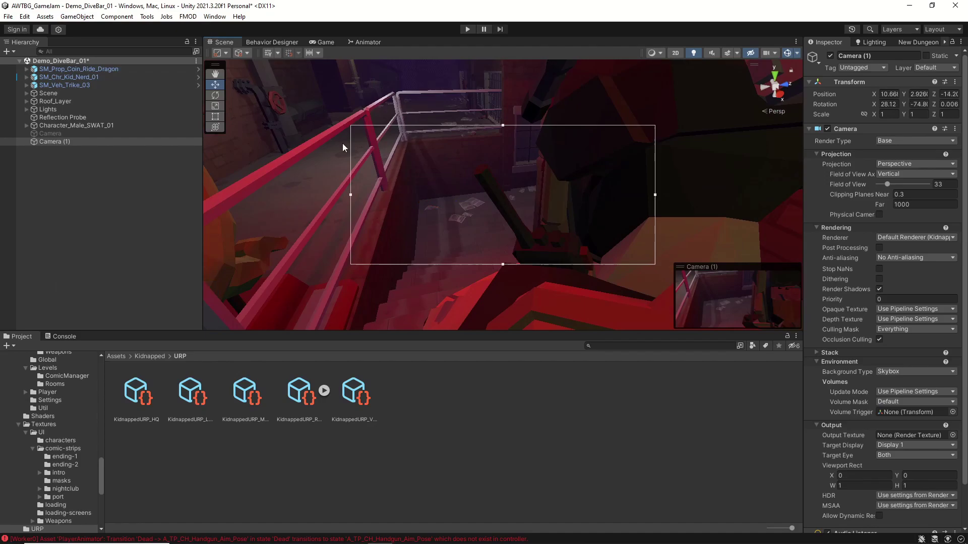
# Step: Preview the duplicate camera in the Game view and set its near clipping plane to 0.01
pyautogui.click(325, 43)
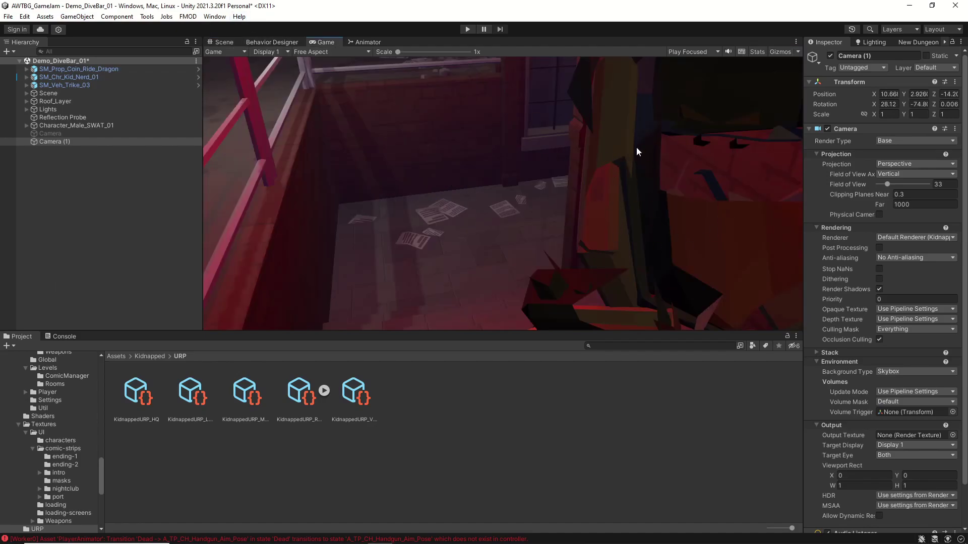
pyautogui.click(889, 194)
pyautogui.write('0.01')
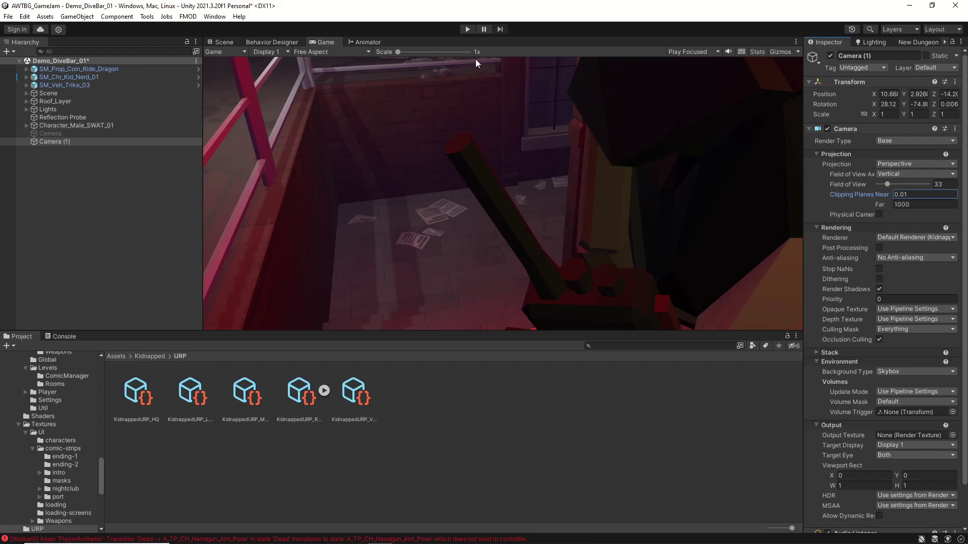
# Step: Reactivate the original camera and enable post processing on it with Subpixel Morphological Anti-aliasing (SMAA)
pyautogui.click(50, 134)
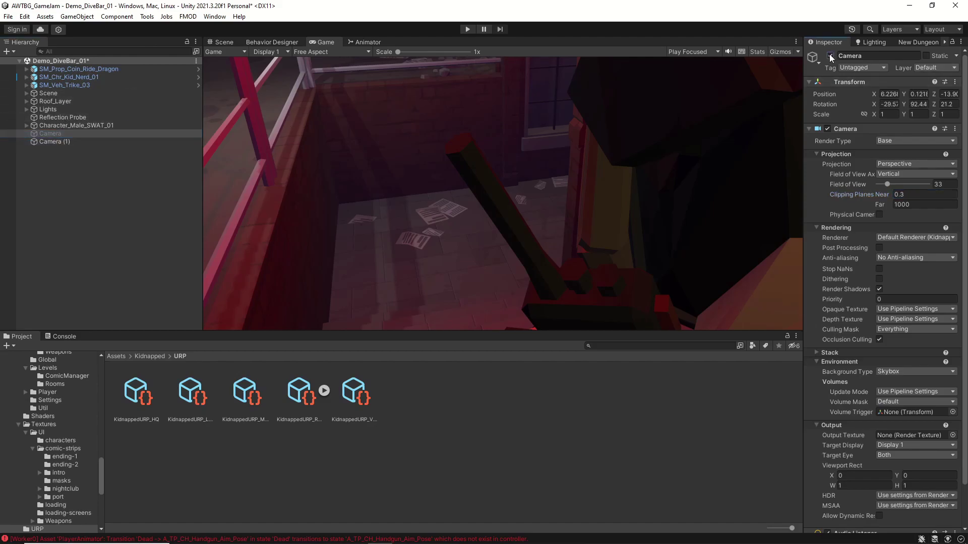
pyautogui.click(830, 56)
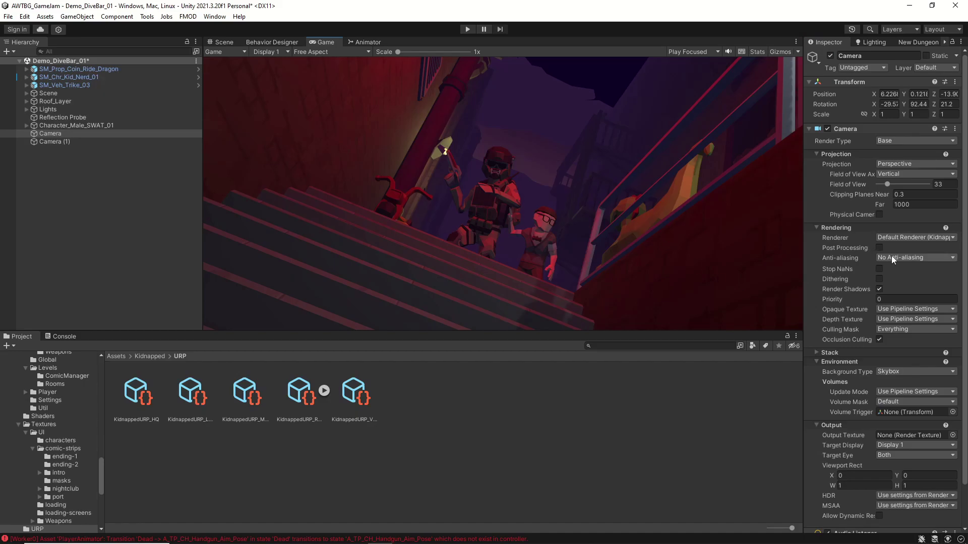
pyautogui.click(880, 247)
pyautogui.click(881, 258)
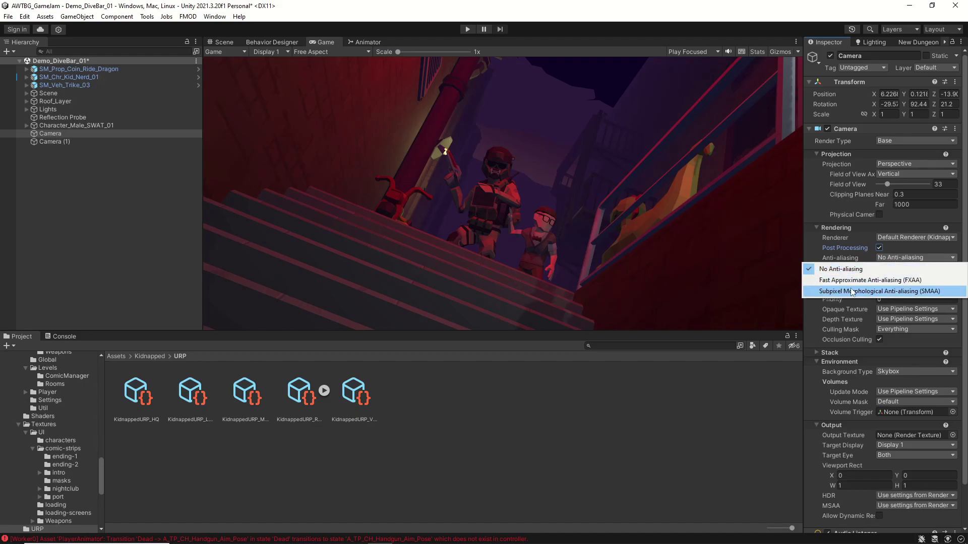
pyautogui.click(922, 291)
# Step: Add a Volume component to the original camera and assign the Main Volume profile to it
pyautogui.scroll(-3, 862, 237)
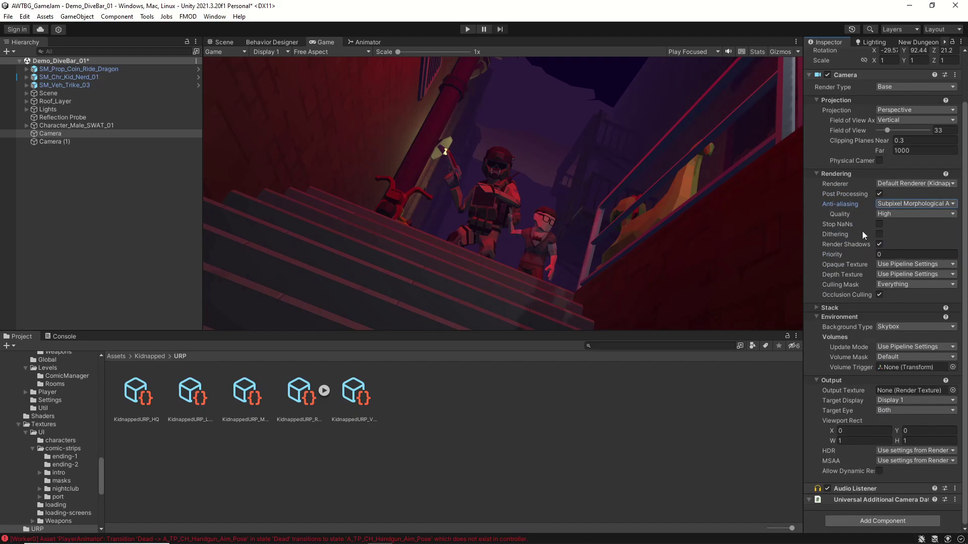
pyautogui.scroll(-3, 892, 425)
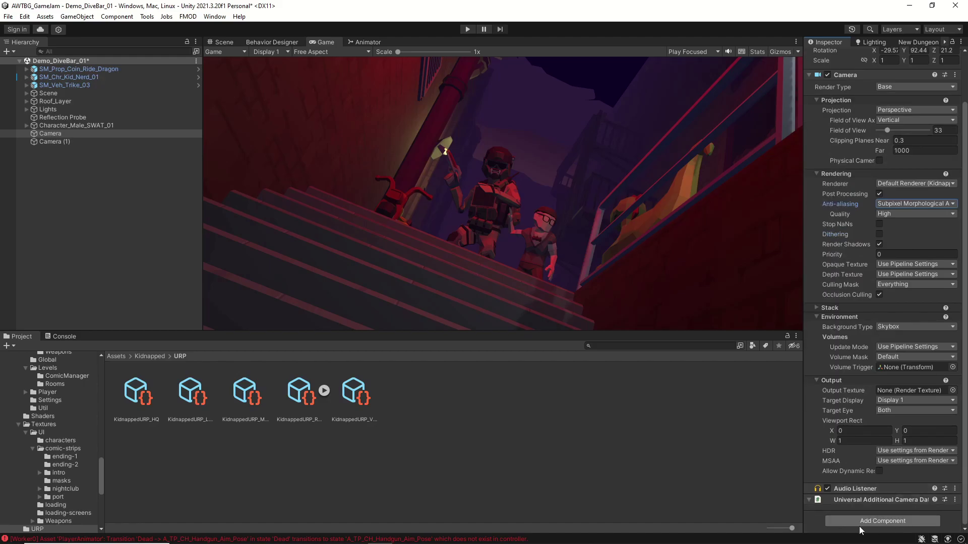
pyautogui.click(849, 526)
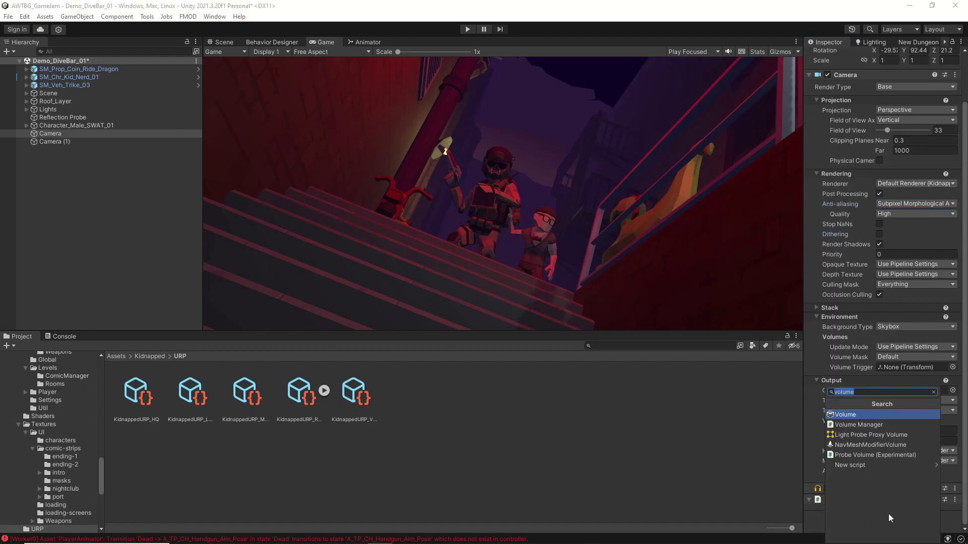
pyautogui.press('Return')
pyautogui.scroll(-5, 875, 343)
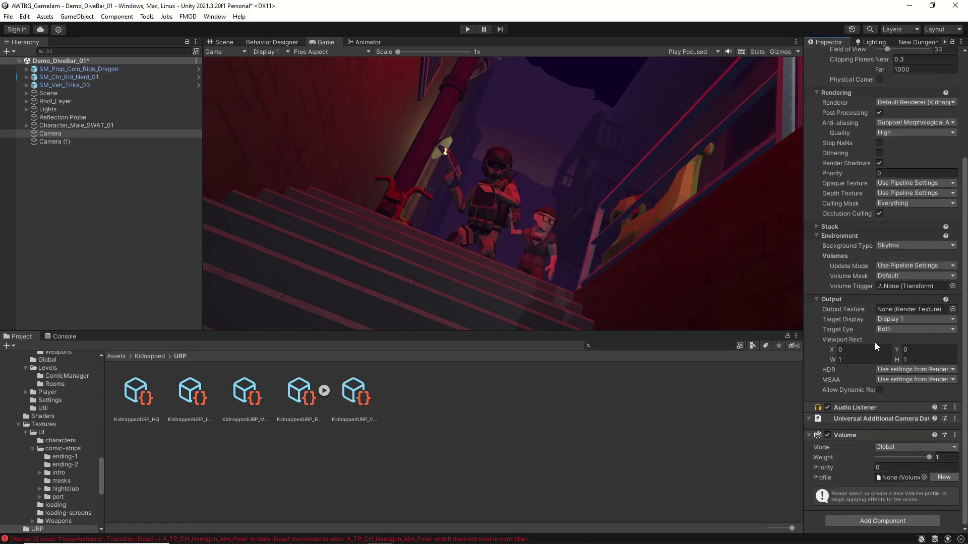
pyautogui.click(924, 478)
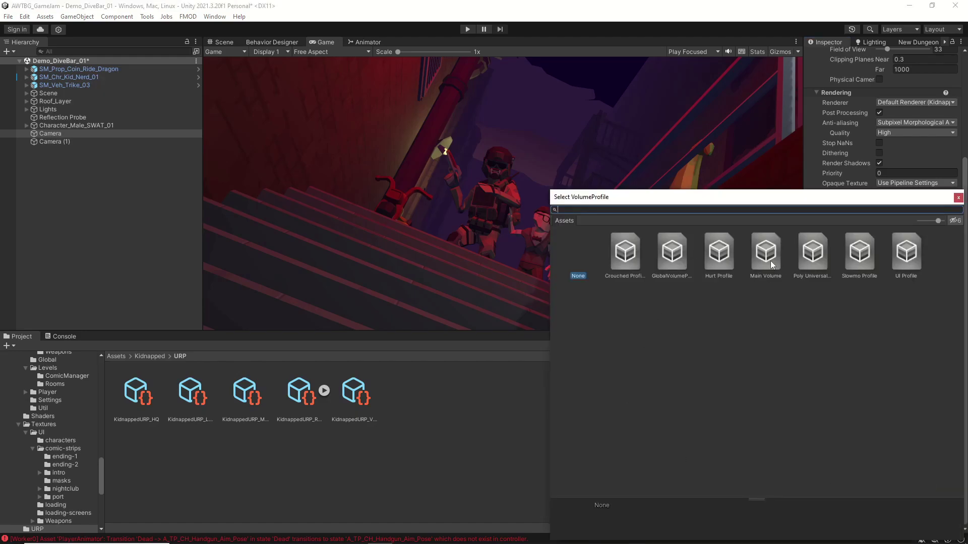
pyautogui.click(765, 265)
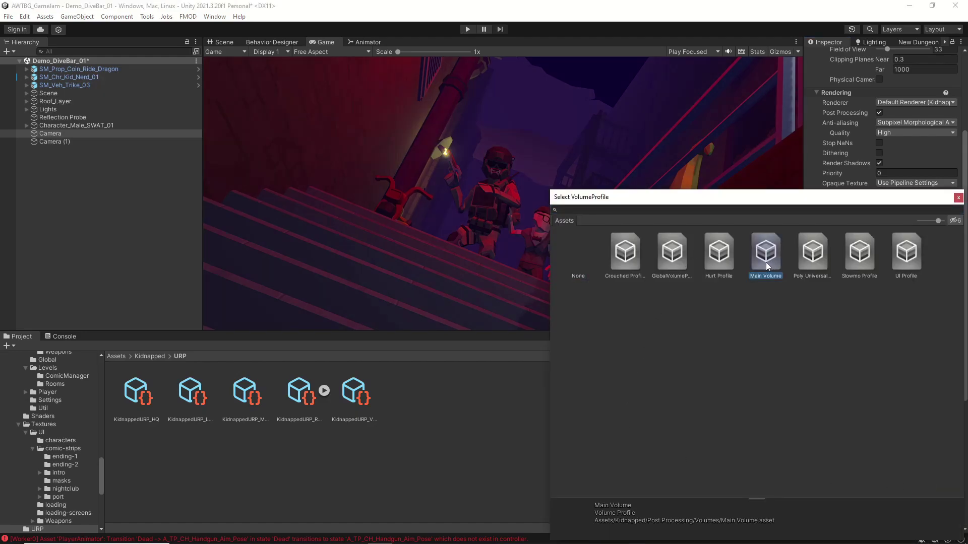
pyautogui.doubleClick(766, 262)
# Step: Examine the volume profile's overrides, including Shadows Midtones Highlights, and view the shot in a maximized Game view
pyautogui.scroll(-6, 891, 383)
pyautogui.scroll(-1, 892, 383)
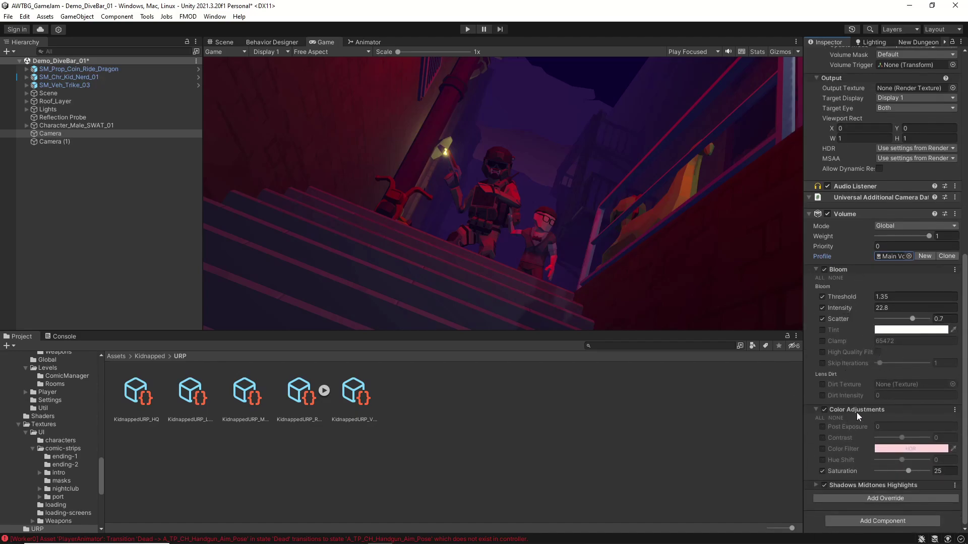
pyautogui.click(903, 484)
pyautogui.scroll(-6, 865, 439)
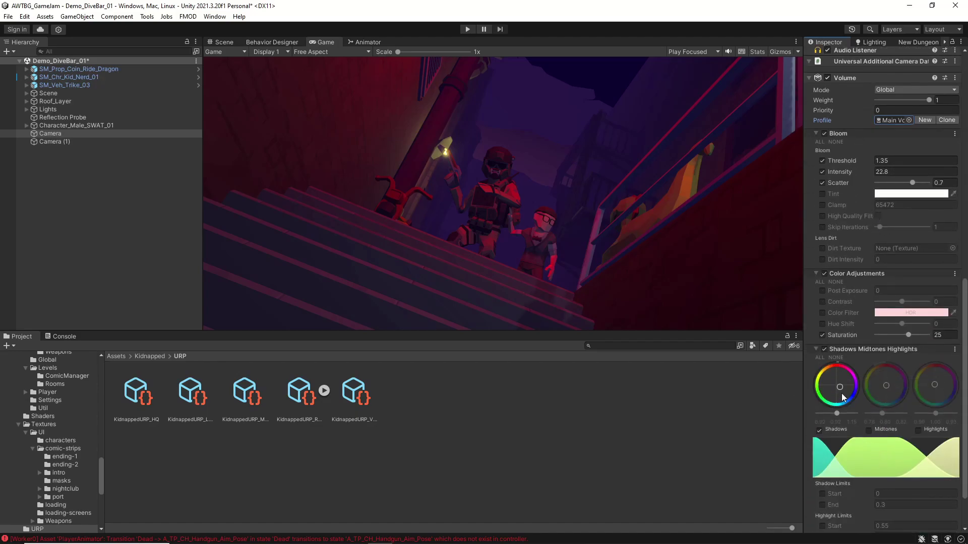
pyautogui.click(857, 349)
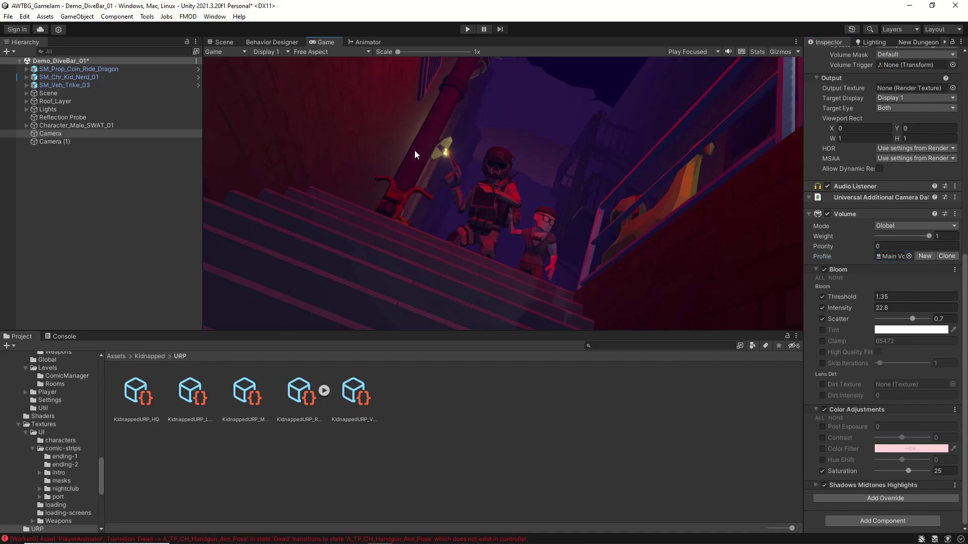
pyautogui.hotkey('shift', 'space')
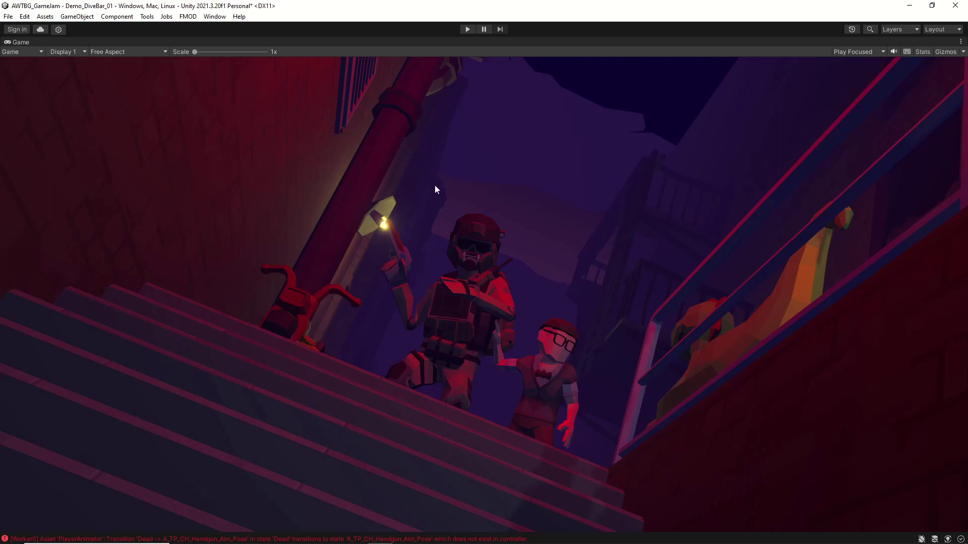
pyautogui.hotkey('shift', 'space')
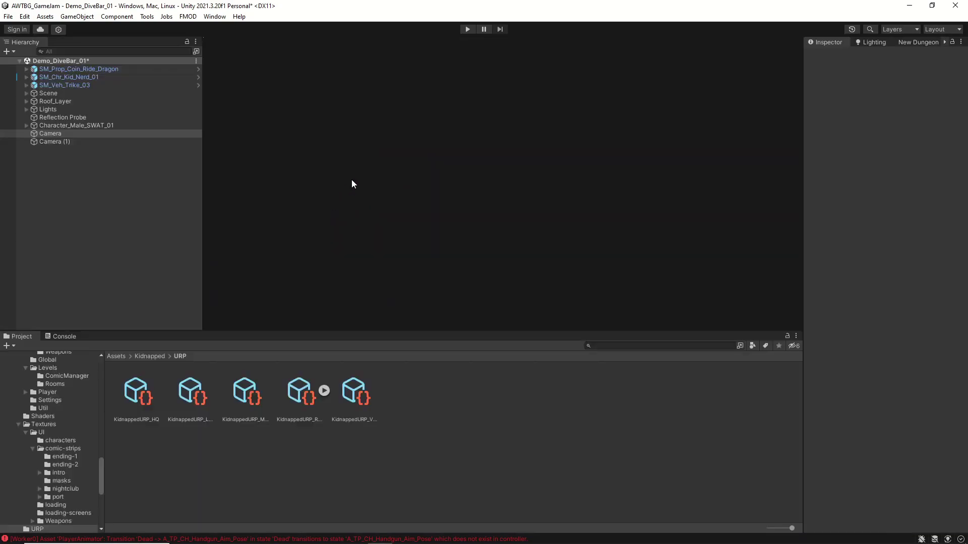
# Step: Maximize the Game view, switch to Snipping Tool, and capture the full rendered alley shot as a new snip
pyautogui.moveTo(904, 104); pyautogui.dragTo(879, 105)
pyautogui.hotkey('shift', 'space')
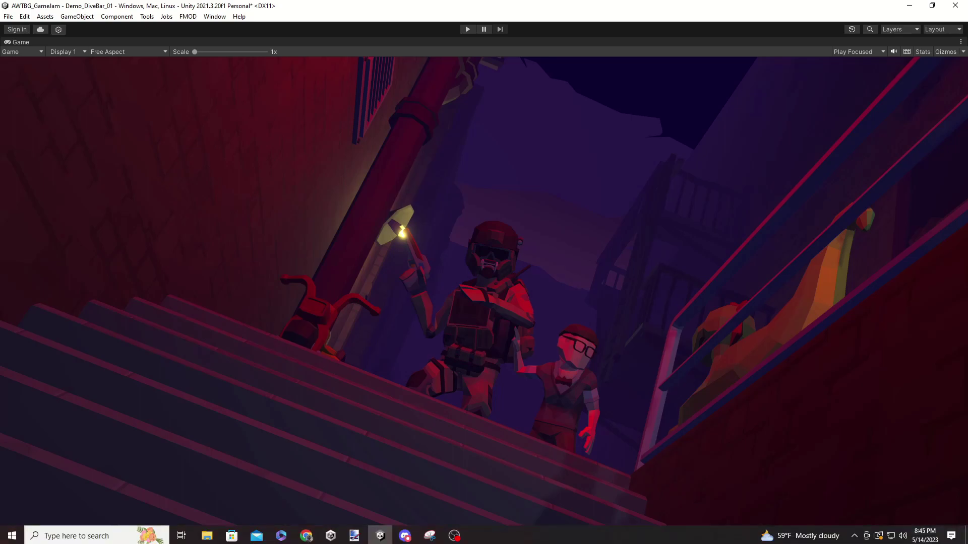
pyautogui.click(430, 534)
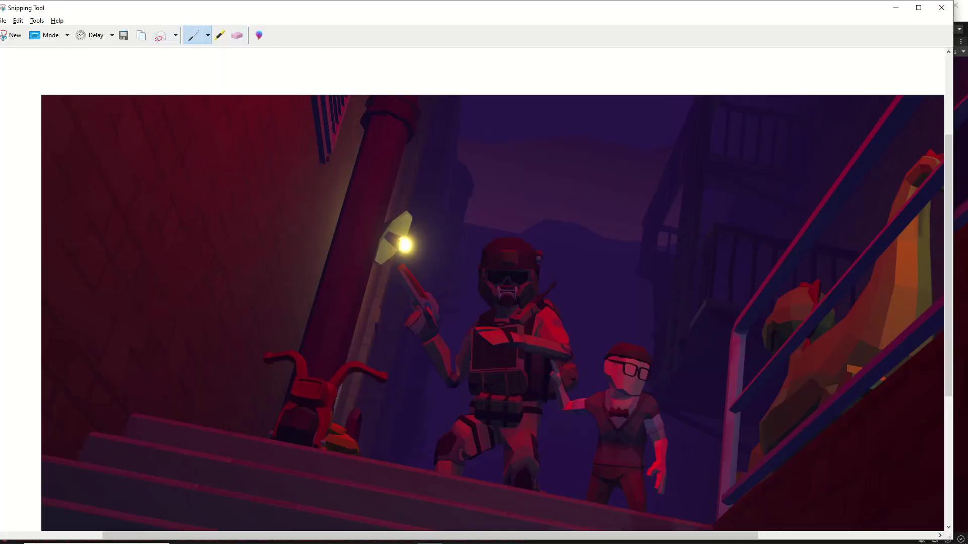
pyautogui.click(12, 34)
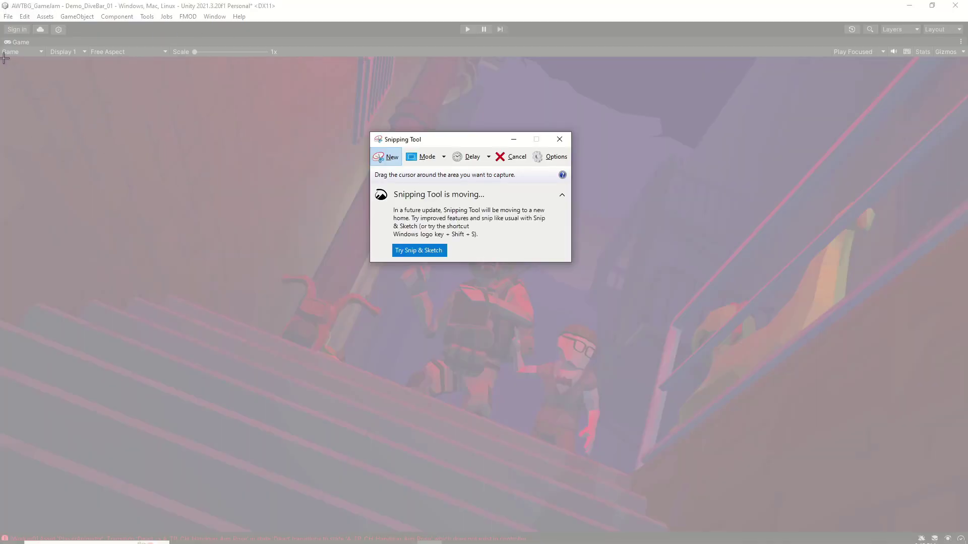
pyautogui.moveTo(3, 58); pyautogui.dragTo(964, 530)
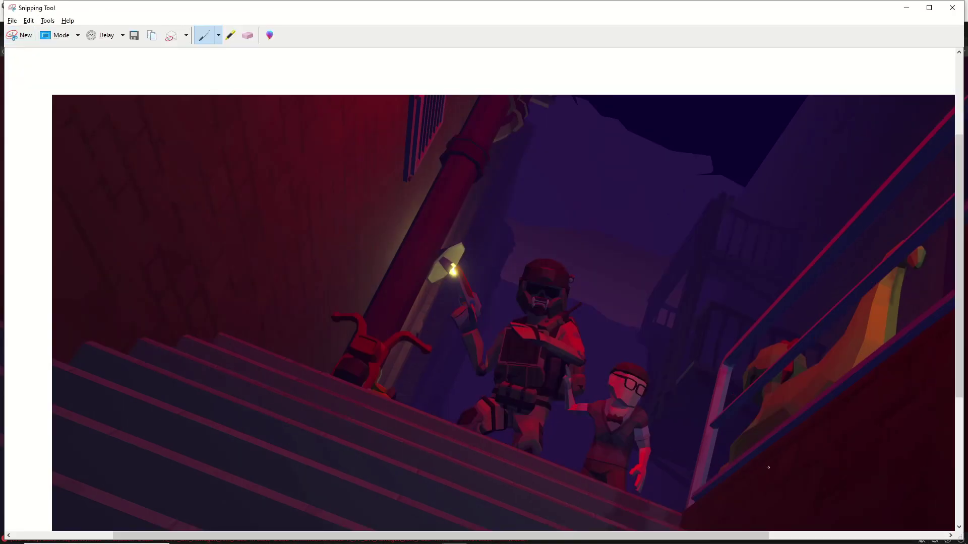
# Step: Enlarge the Snipping Tool window and copy the captured alley shot to the clipboard
pyautogui.moveTo(491, 15); pyautogui.dragTo(419, 4)
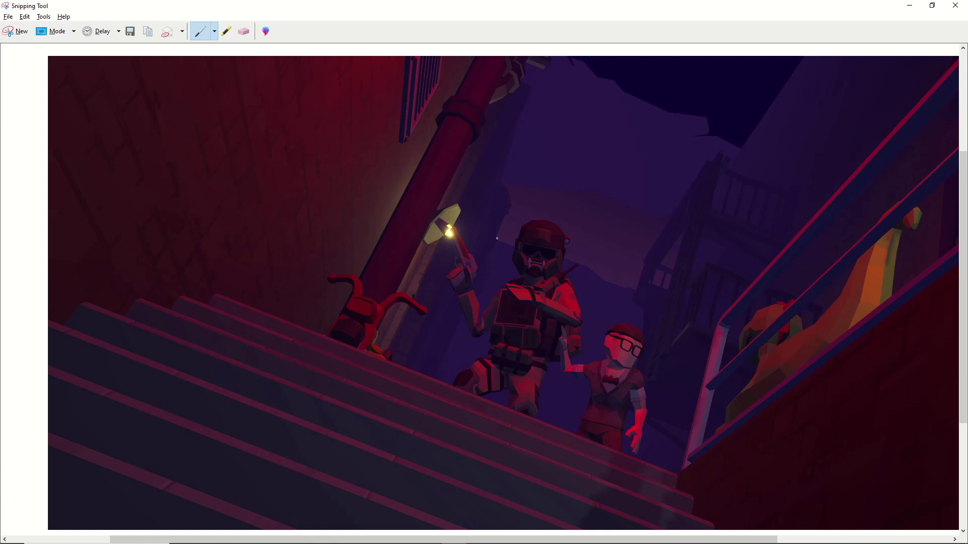
pyautogui.rightClick(540, 271)
pyautogui.click(496, 267)
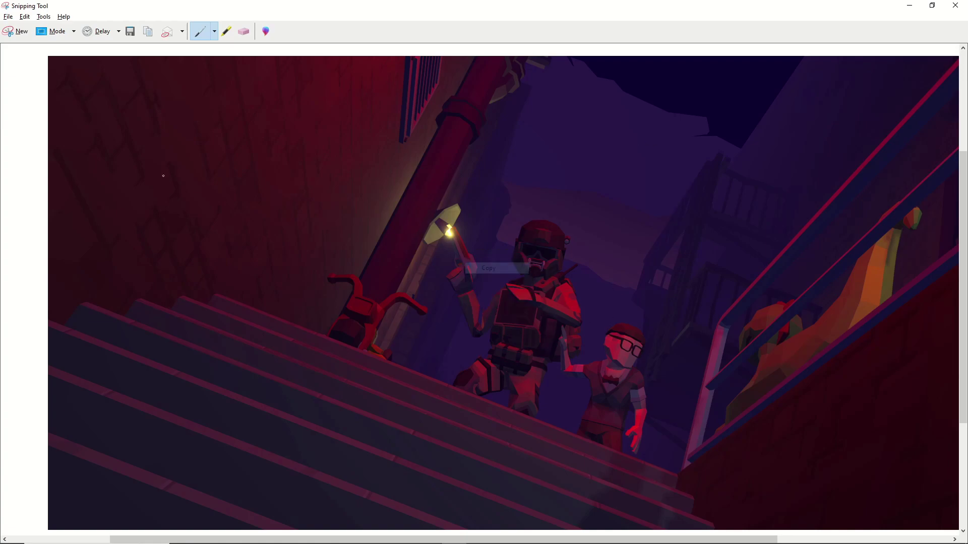
# Step: Switch to paint.net and create a new image of 1918 × 941 pixels
pyautogui.click(356, 538)
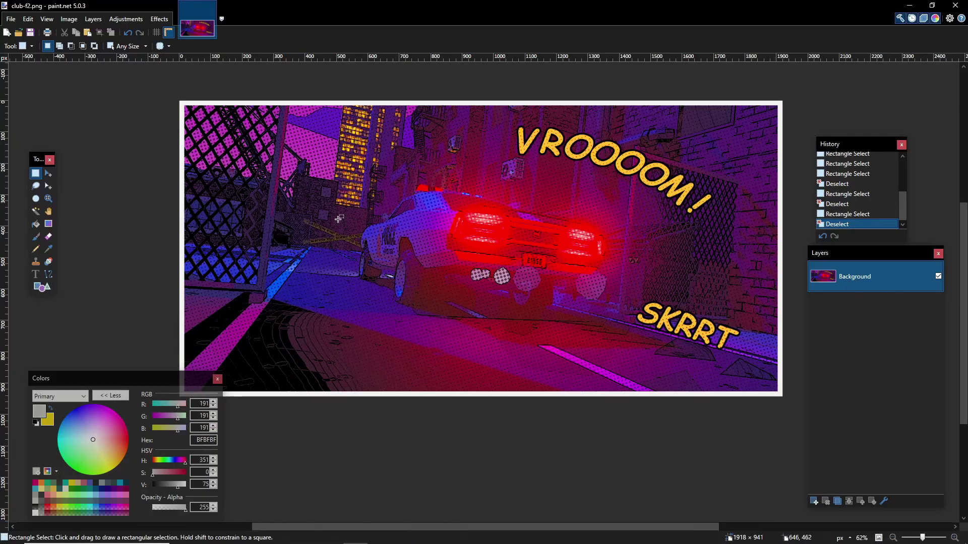
pyautogui.click(11, 19)
pyautogui.click(25, 34)
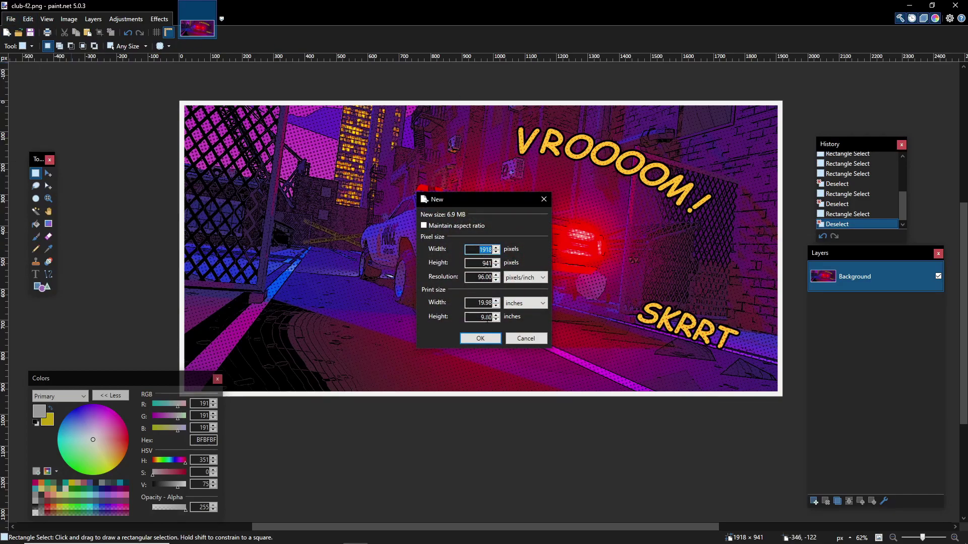
pyautogui.click(475, 338)
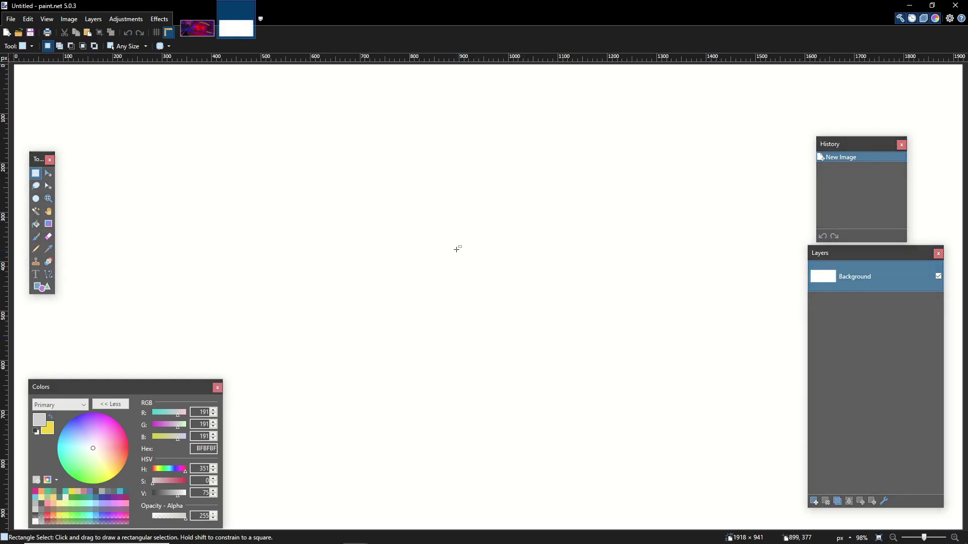
# Step: Paste the captured alley shot onto the new canvas and deselect it
pyautogui.hotkey('ctrl', 'v')
pyautogui.keyDown('ctrl'); pyautogui.scroll(-4, 520, 292); pyautogui.keyUp('ctrl')
pyautogui.press('s')
pyautogui.hotkey('ctrl', 'd')
pyautogui.keyDown('ctrl'); pyautogui.scroll(4, 334, 155); pyautogui.keyUp('ctrl')
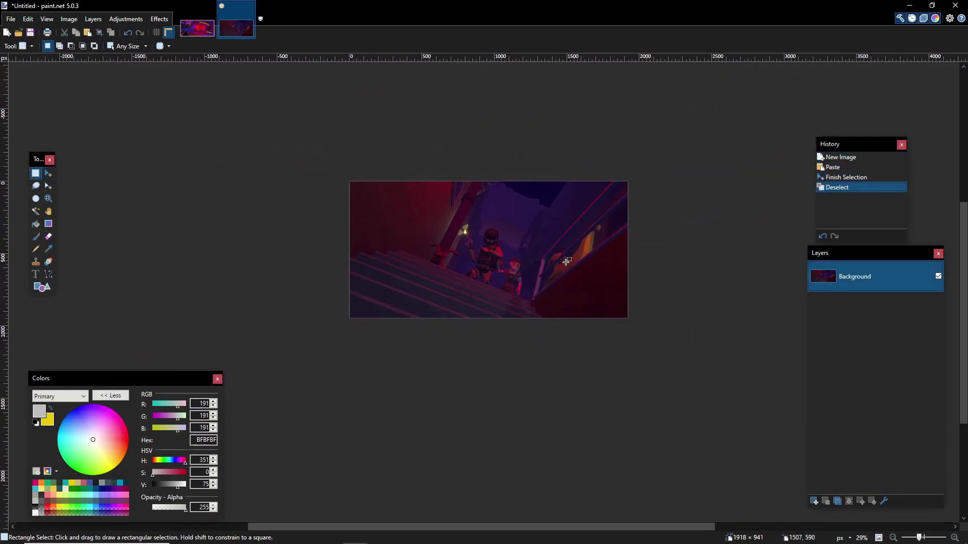
pyautogui.moveTo(188, 130); pyautogui.dragTo(766, 449)
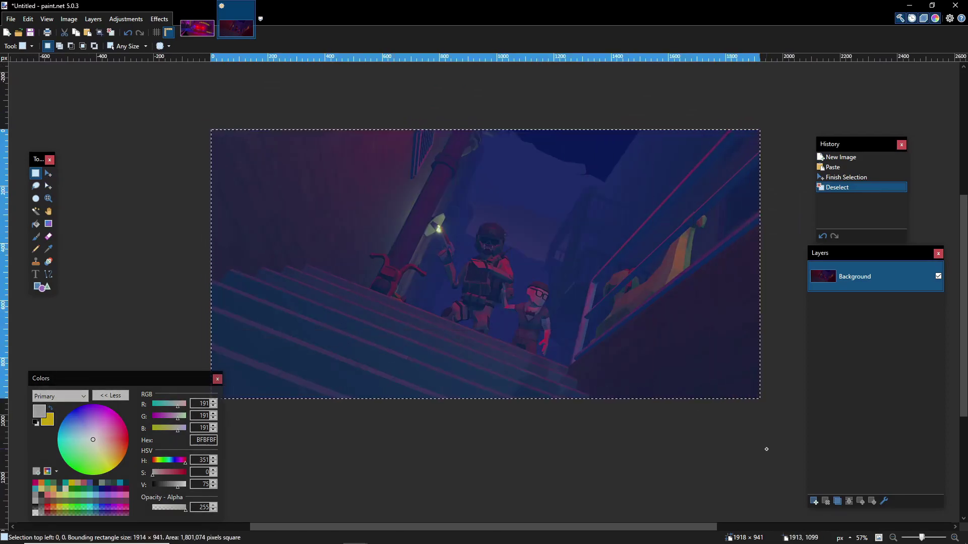
pyautogui.hotkey('ctrl', 'd')
pyautogui.moveTo(344, 334); pyautogui.dragTo(363, 326, button='middle')
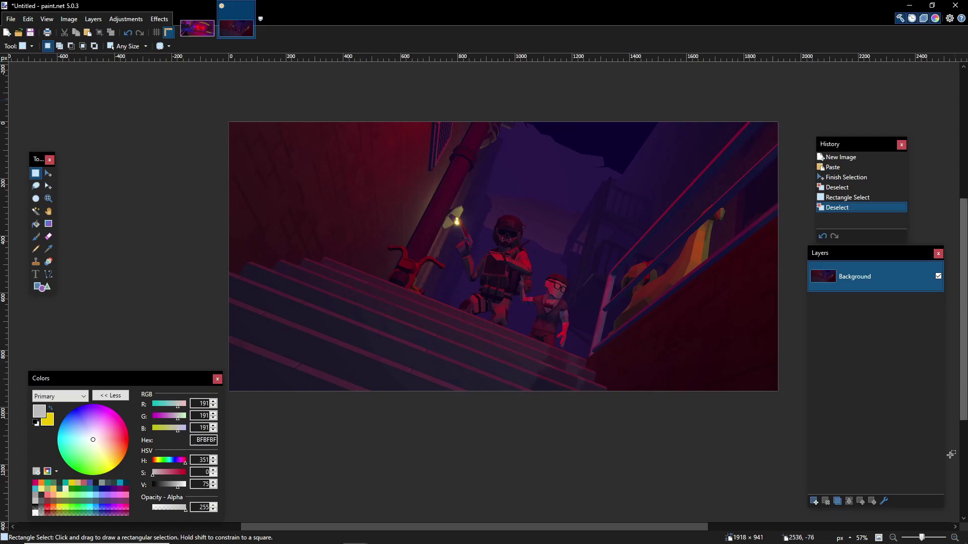
# Step: Duplicate the Background layer and name the copy "Comic Effect"
pyautogui.click(837, 502)
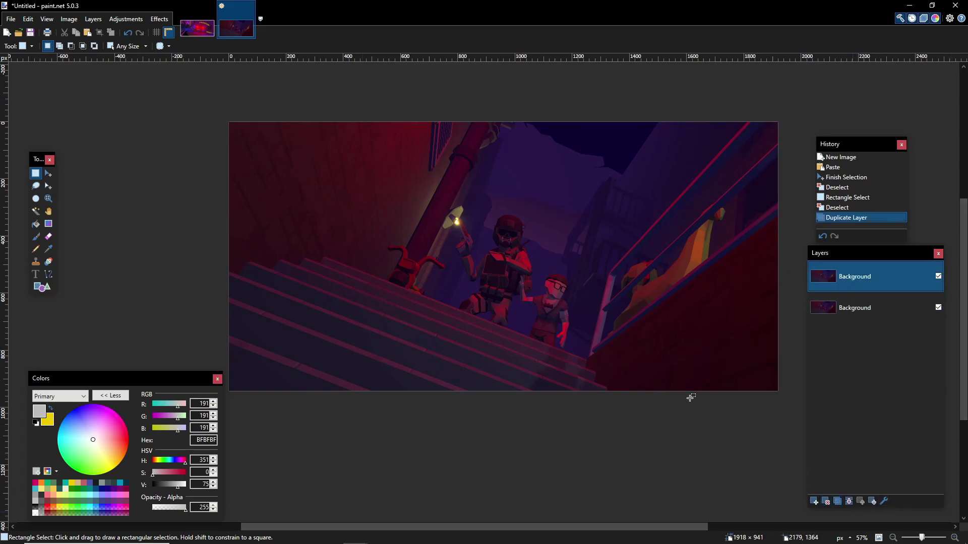
pyautogui.click(884, 501)
pyautogui.moveTo(356, 192); pyautogui.dragTo(234, 132)
pyautogui.write('Comic E')
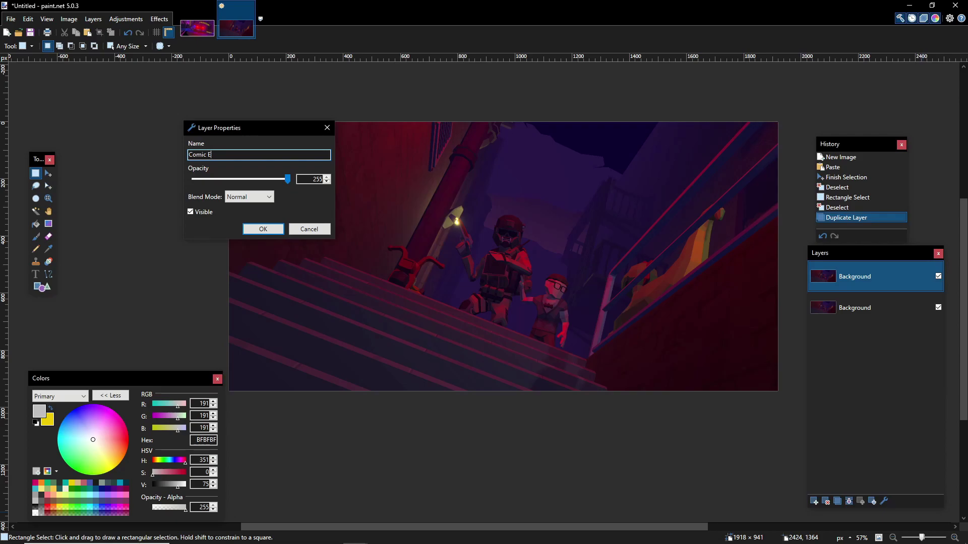
# Step: Set the Comic Effect layer's opacity to 119 and its blend mode to Overlay
pyautogui.click(286, 179)
pyautogui.press('Tab')
pyautogui.press('Tab')
pyautogui.press('Tab')
pyautogui.click(252, 197)
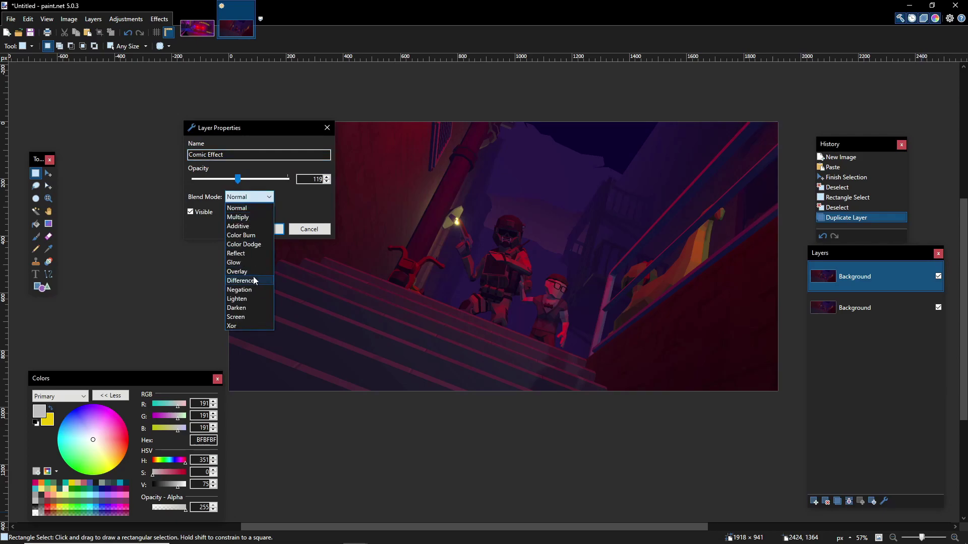
pyautogui.click(237, 271)
pyautogui.click(270, 228)
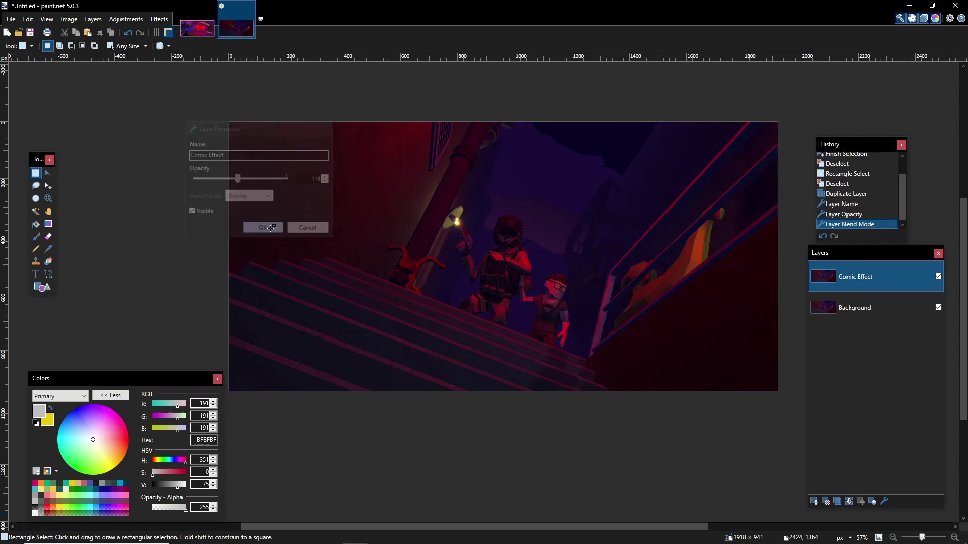
pyautogui.moveTo(186, 100)
pyautogui.mouseDown()
pyautogui.moveTo(781, 386)
pyautogui.moveTo(787, 403)
pyautogui.mouseUp()
pyautogui.click(632, 423)
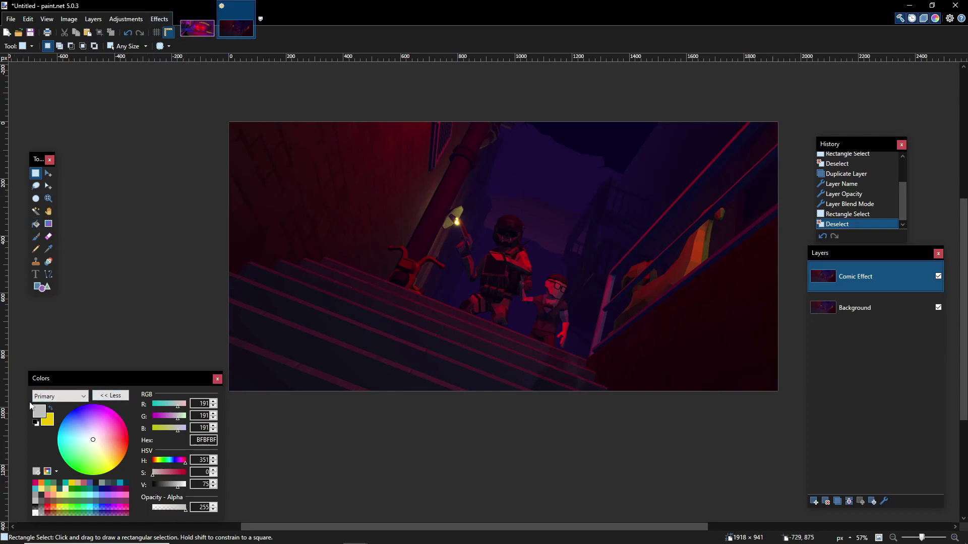
# Step: Set the primary color to white (FFFFFF) and the secondary color to black (000000)
pyautogui.moveTo(177, 485); pyautogui.dragTo(335, 475)
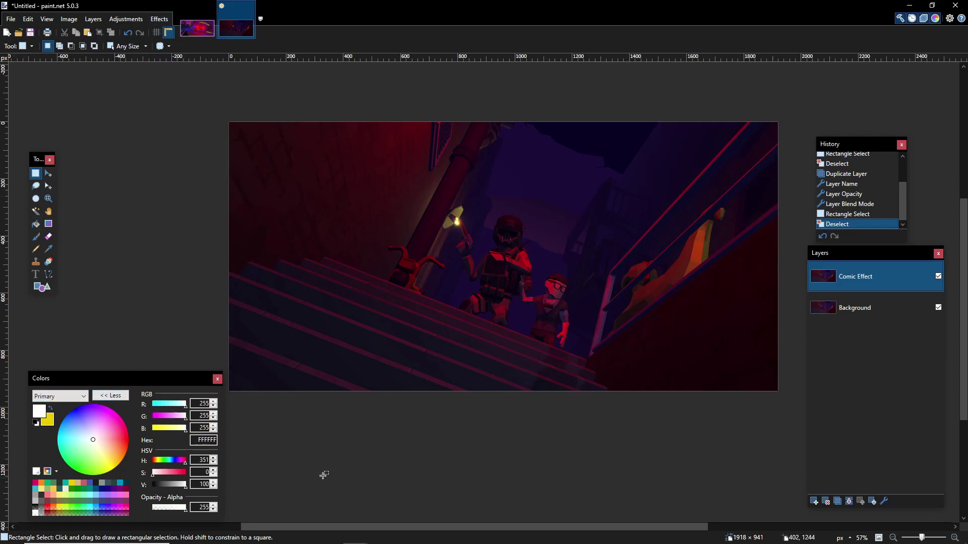
pyautogui.click(49, 423)
pyautogui.moveTo(178, 485); pyautogui.dragTo(151, 485)
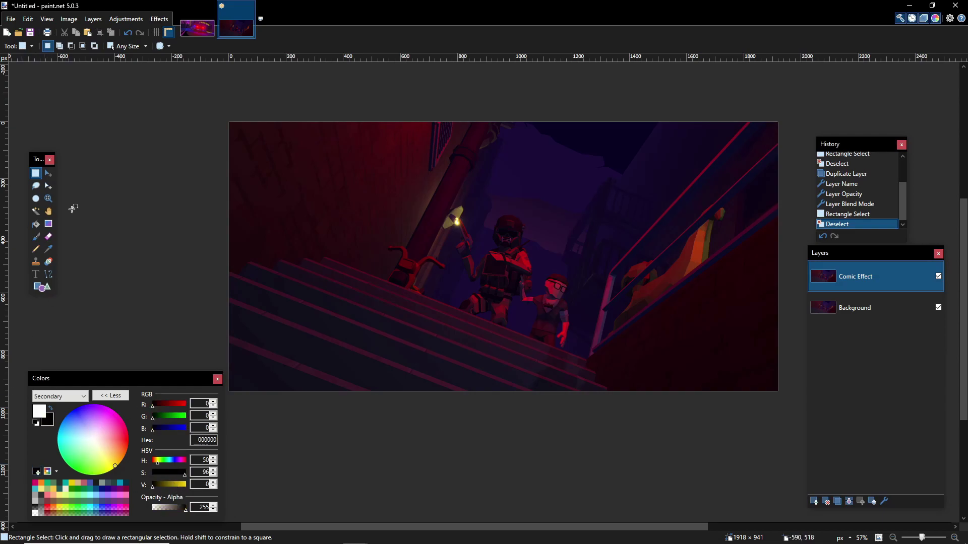
# Step: Apply the Halftone effect to the Comic Effect layer with Dot shape, size 11, angle 22.17 and quality 5
pyautogui.click(158, 20)
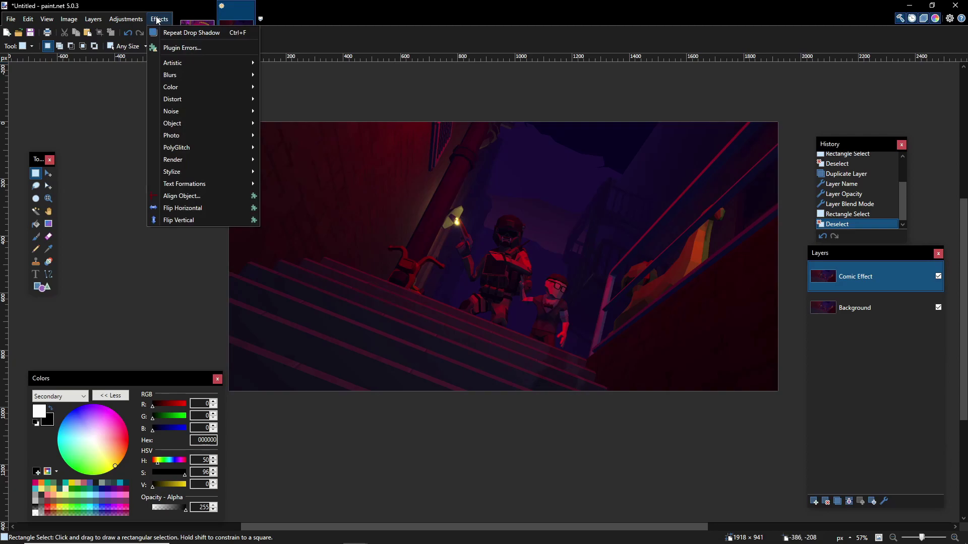
pyautogui.moveTo(191, 172)
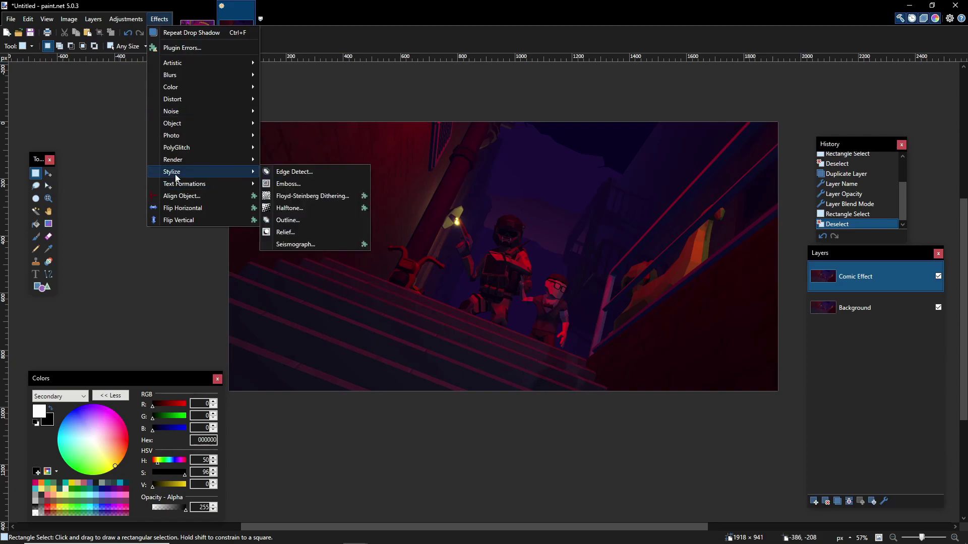
pyautogui.click(296, 208)
pyautogui.moveTo(435, 171); pyautogui.dragTo(175, 132)
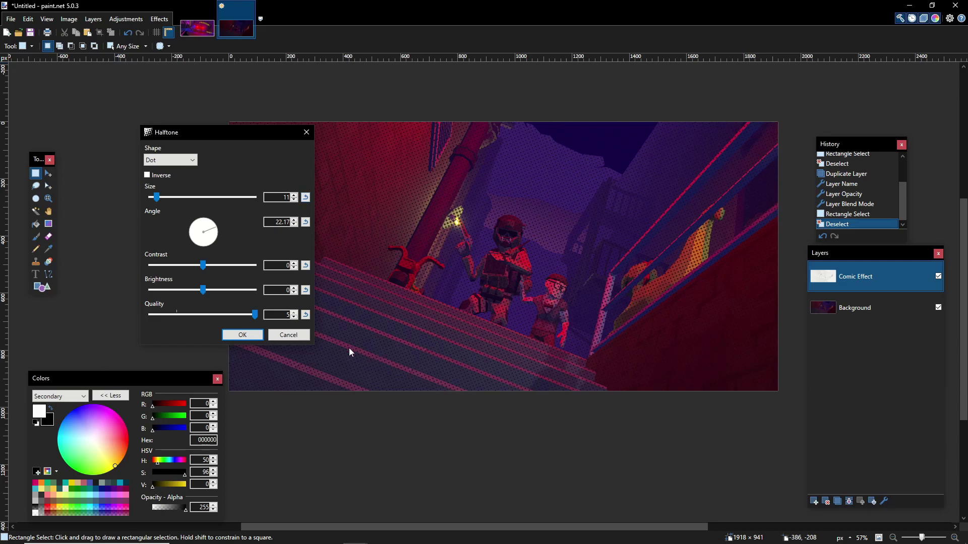
pyautogui.click(245, 336)
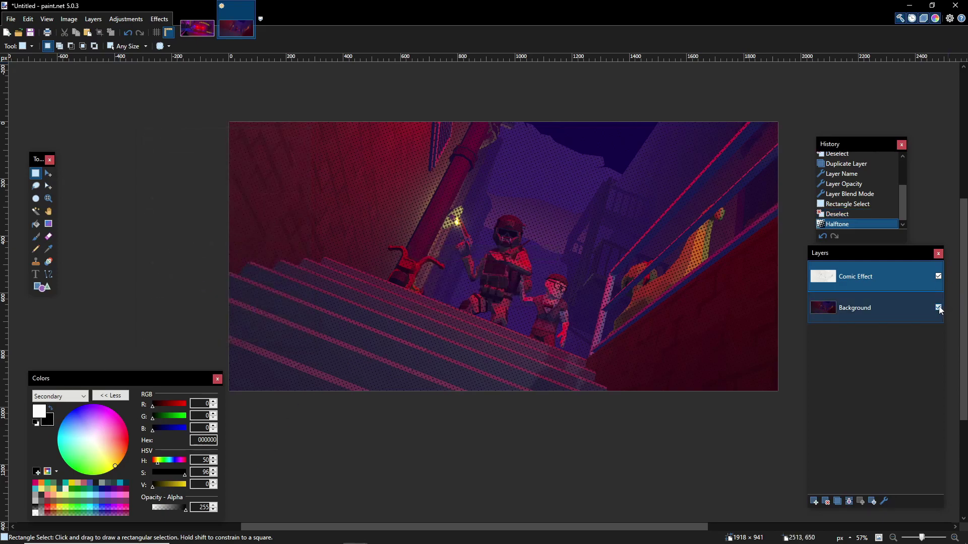
# Step: Inspect the halftone dots with the Background layer hidden, restore that layer, and undo the halftone
pyautogui.click(938, 307)
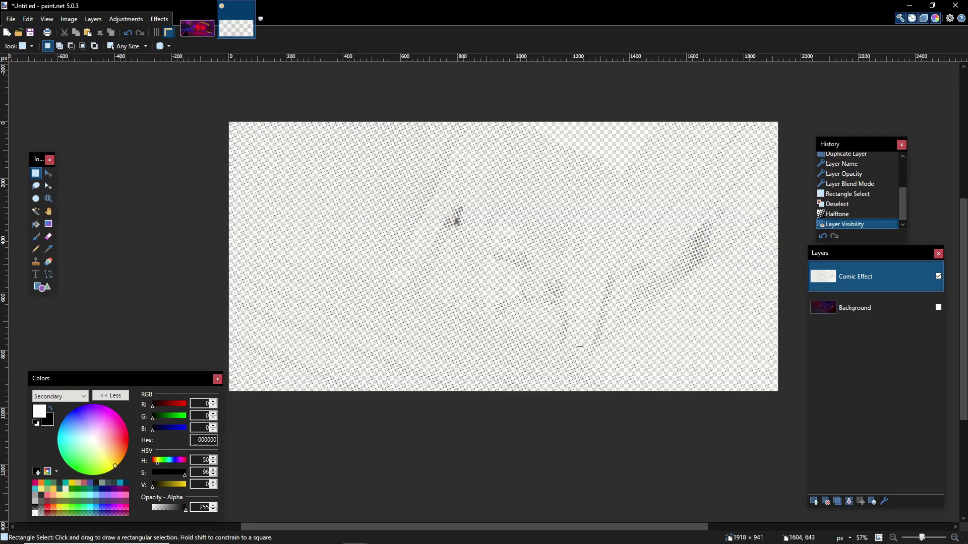
pyautogui.hotkey('ctrl', 'z')
pyautogui.scroll(-1, 536, 339)
pyautogui.hscroll(1, 536, 340)
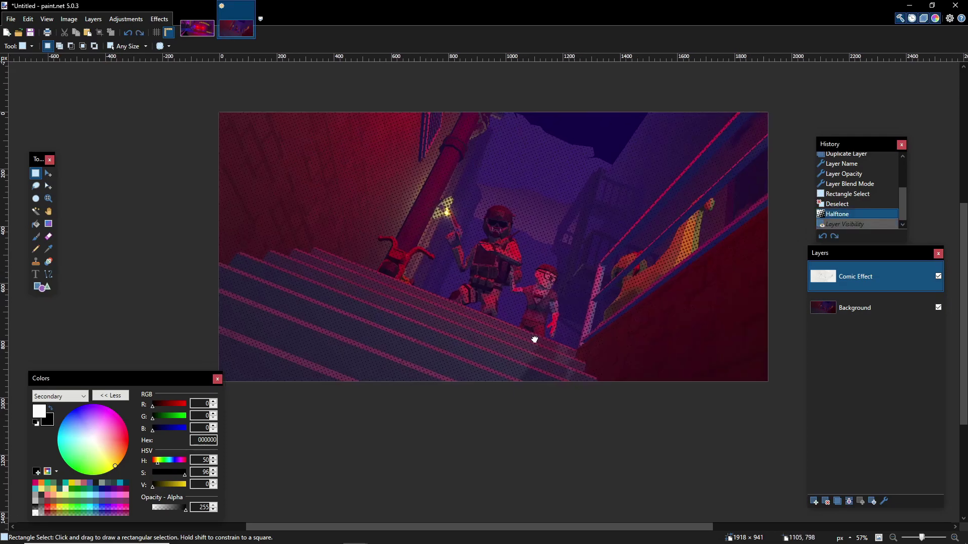
pyautogui.hotkey('ctrl', 'z')
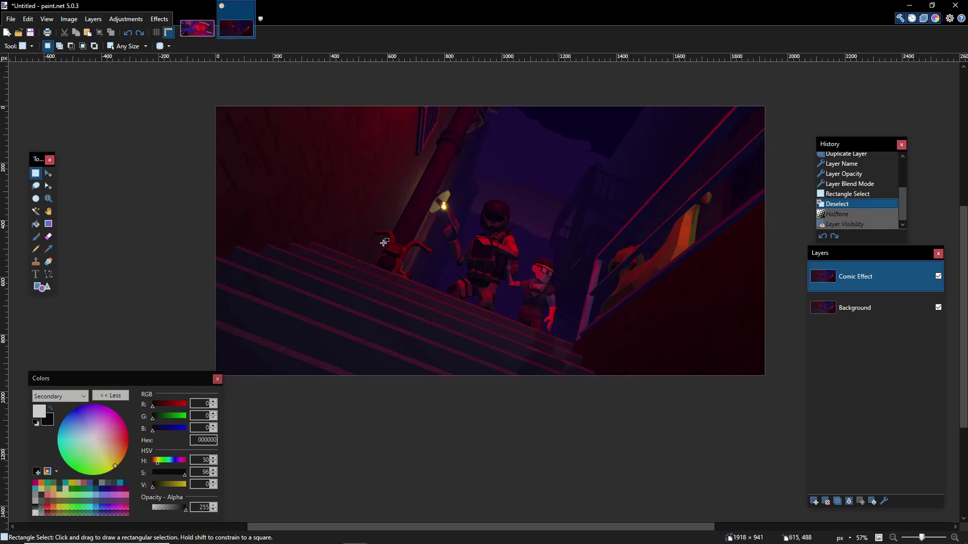
# Step: Try repeating the halftone with black as the primary and white as the secondary color, and undo it
pyautogui.scroll(1, 51, 397)
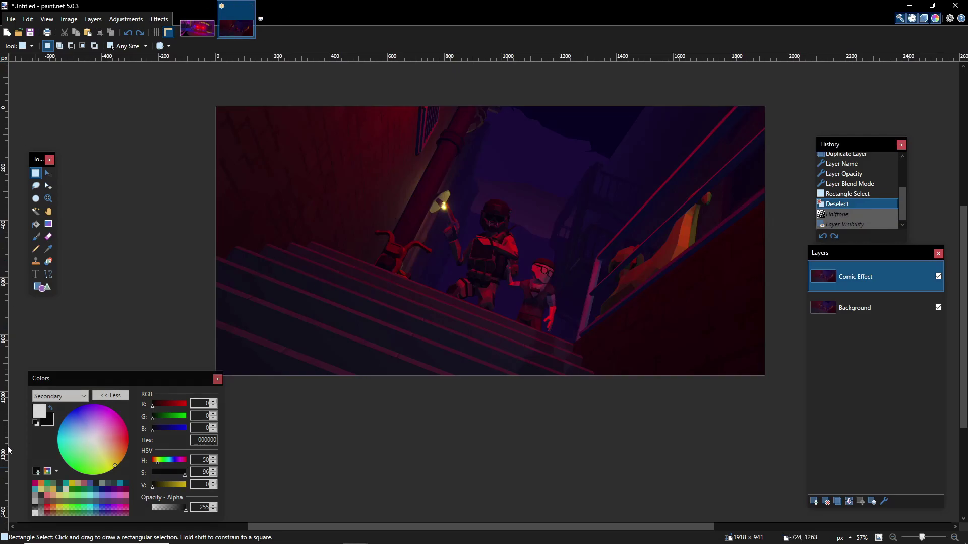
pyautogui.scroll(-1, 50, 397)
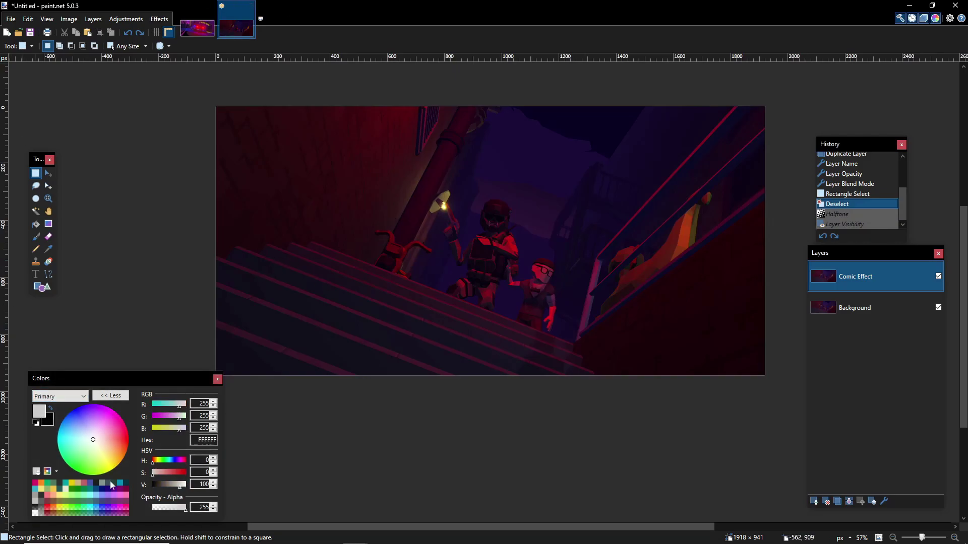
pyautogui.moveTo(164, 486); pyautogui.dragTo(186, 486)
pyautogui.click(160, 19)
pyautogui.press('Escape')
pyautogui.hotkey('ctrl', 'f')
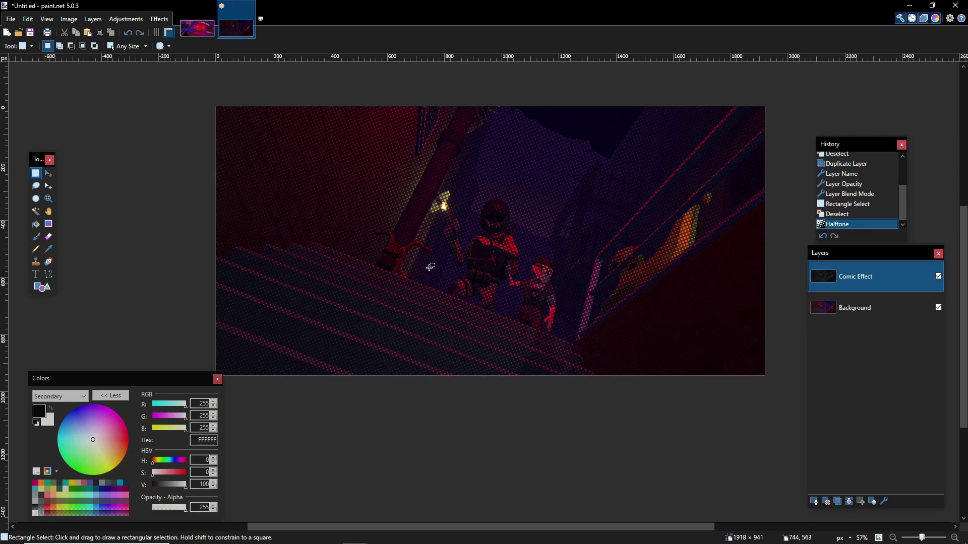
pyautogui.hotkey('ctrl', 'z')
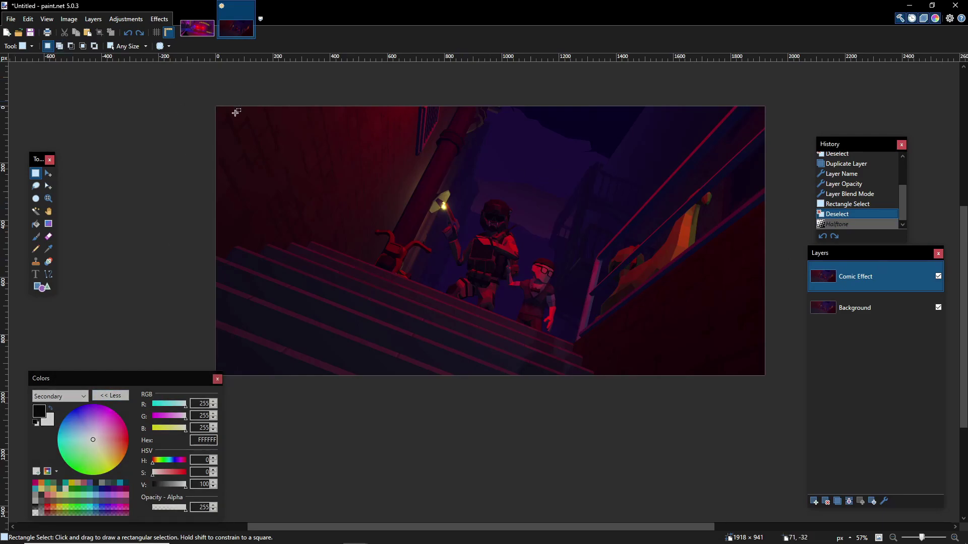
# Step: Set the primary color back to white and the secondary to black, and reapply Halftone to the Comic Effect layer
pyautogui.click(41, 417)
pyautogui.moveTo(154, 485)
pyautogui.mouseDown()
pyautogui.moveTo(182, 486)
pyautogui.moveTo(153, 485)
pyautogui.mouseUp()
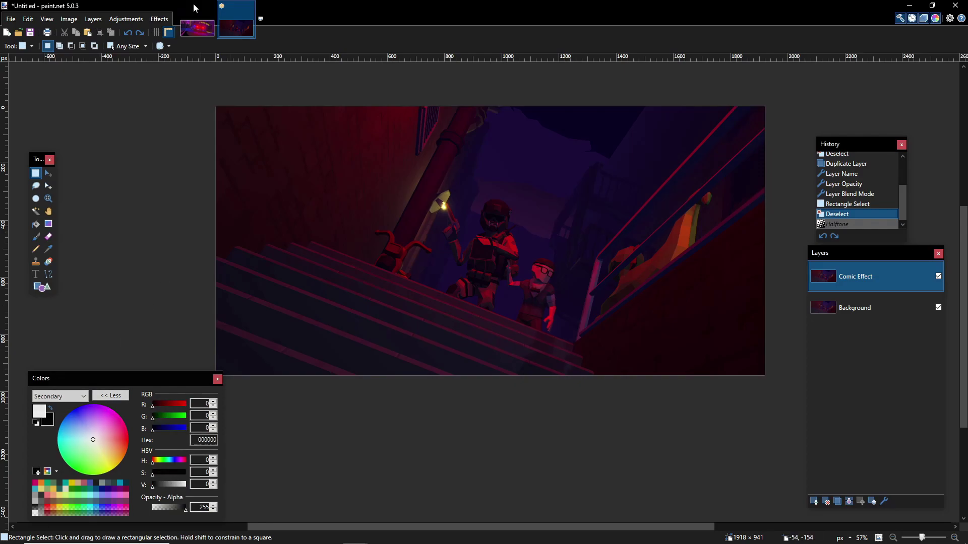
pyautogui.click(159, 18)
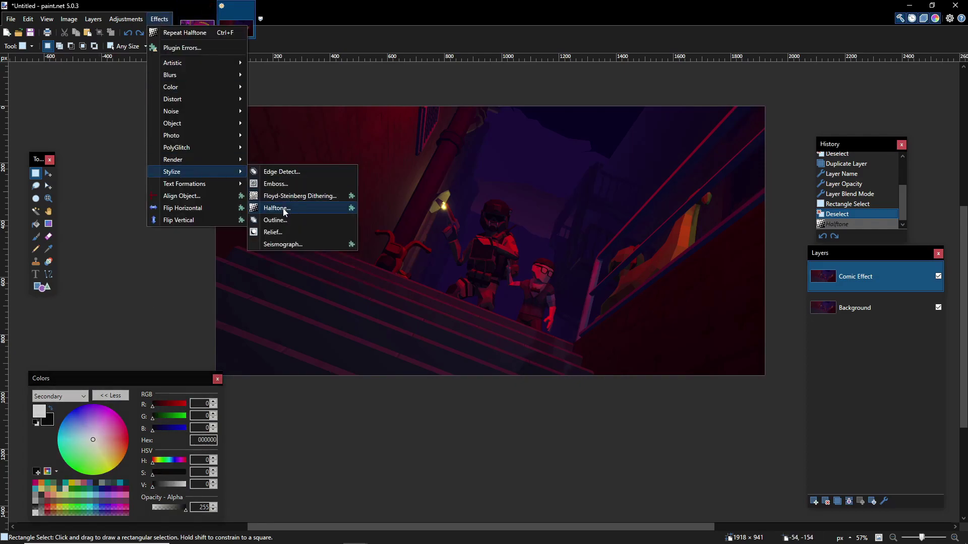
pyautogui.click(277, 208)
pyautogui.click(499, 372)
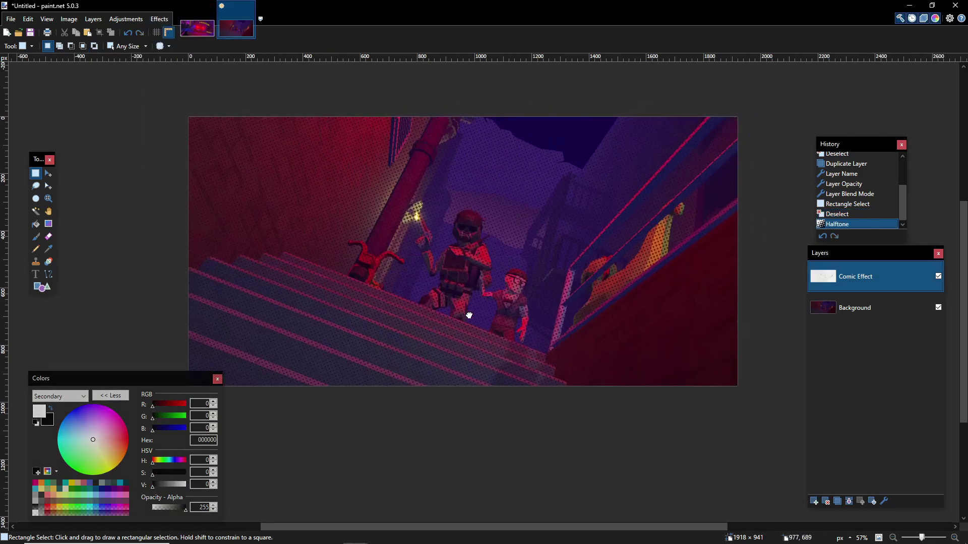
pyautogui.keyDown('ctrl'); pyautogui.scroll(1, 467, 313); pyautogui.keyUp('ctrl')
pyautogui.keyDown('ctrl'); pyautogui.scroll(-1, 523, 339); pyautogui.keyUp('ctrl')
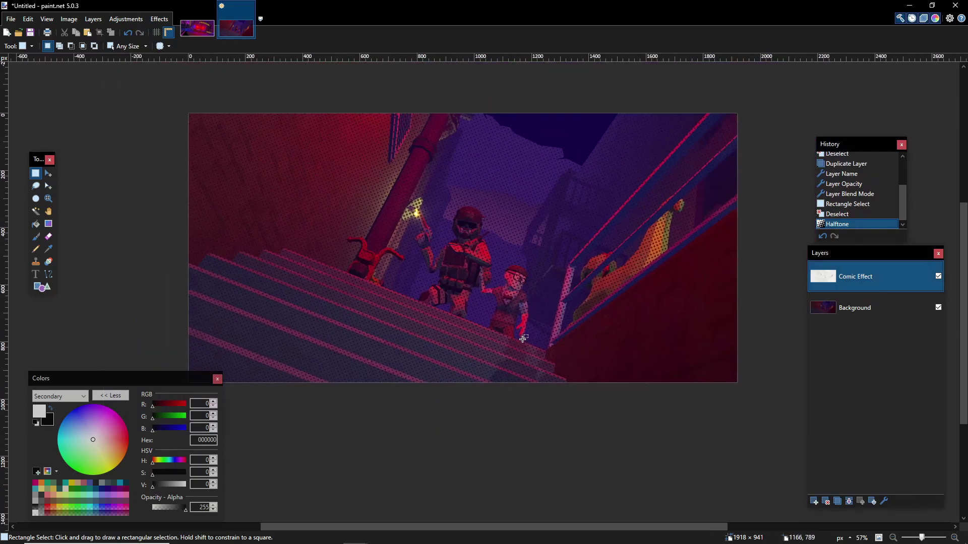
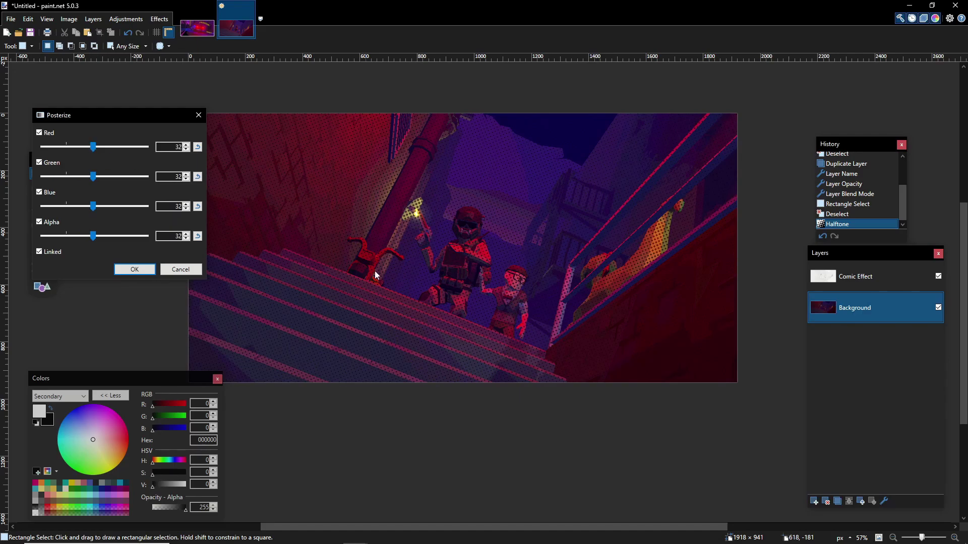
# Step: Try posterizing the Background layer at 32 on all linked channels, compare it with the club-f2.png panel, and undo it
pyautogui.click(151, 270)
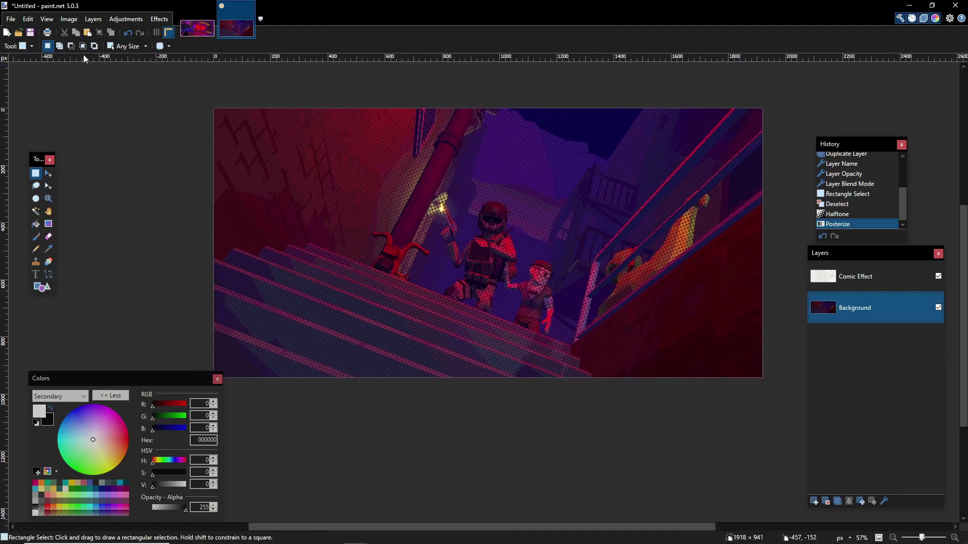
pyautogui.click(197, 28)
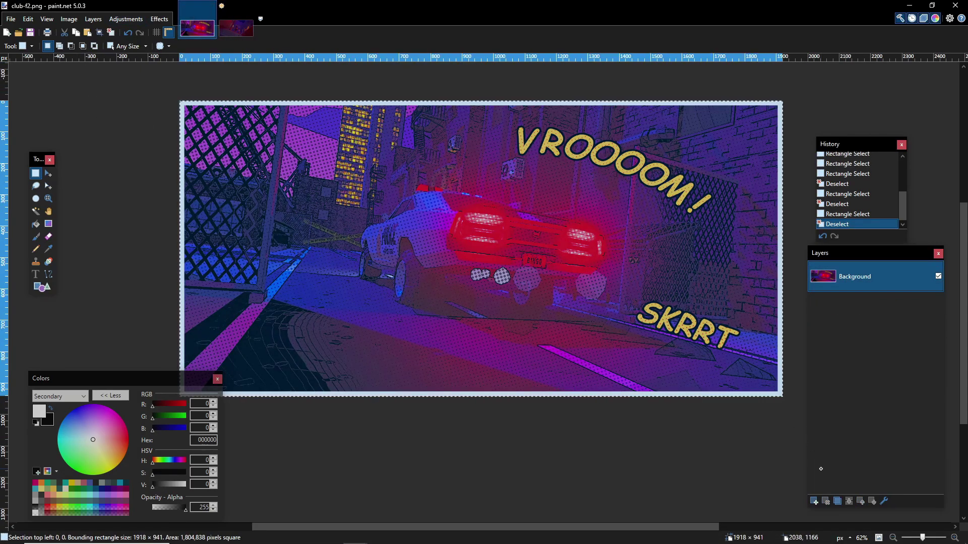
pyautogui.click(247, 25)
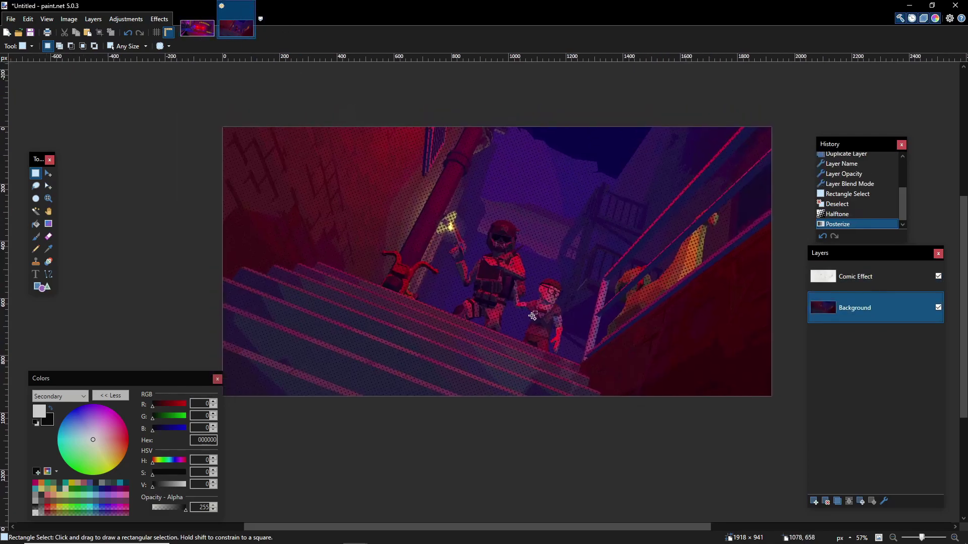
pyautogui.hotkey('ctrl', 'z')
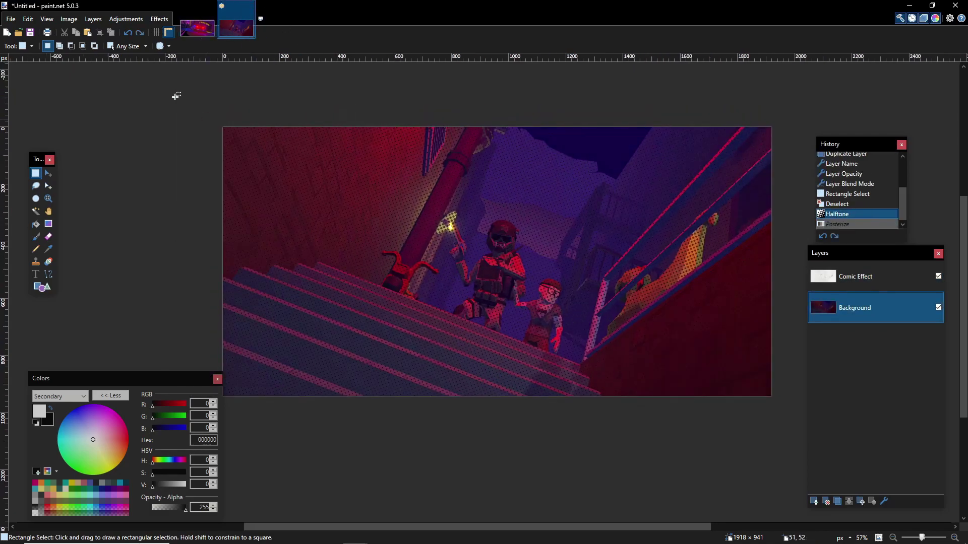
# Step: Apply the Ink Sketch effect to the Background layer with Ink Outline 17 and Coloring 100
pyautogui.click(159, 19)
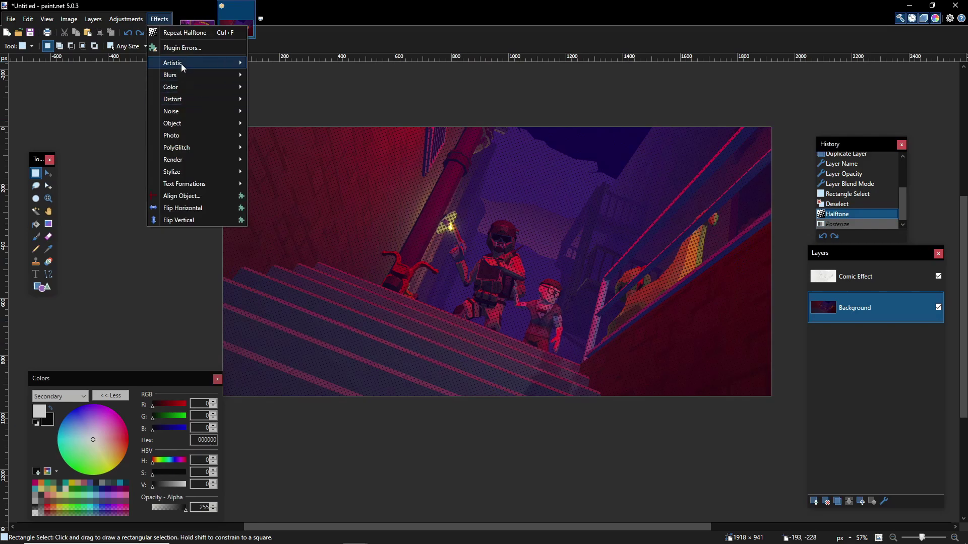
pyautogui.moveTo(181, 64)
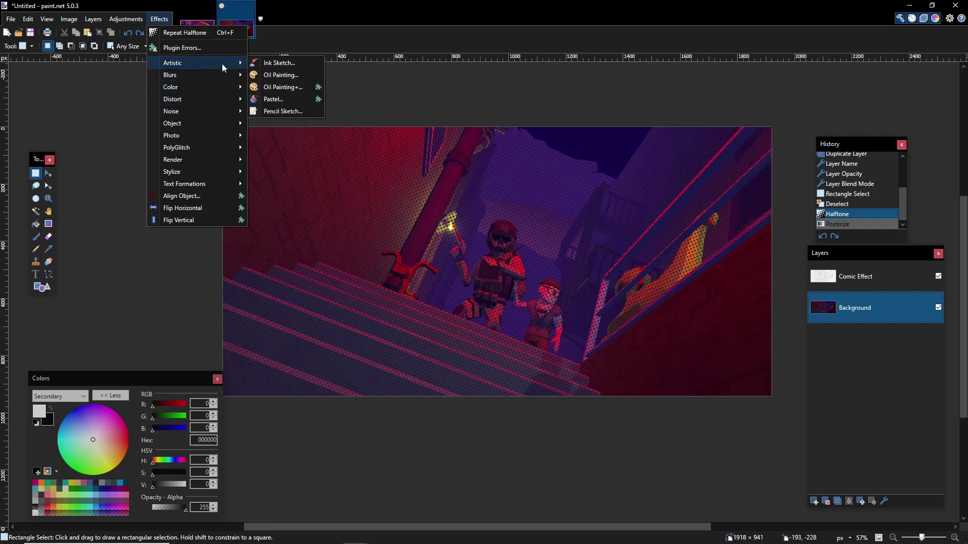
pyautogui.click(280, 64)
pyautogui.moveTo(446, 225)
pyautogui.mouseDown()
pyautogui.moveTo(188, 192)
pyautogui.moveTo(180, 183)
pyautogui.mouseUp()
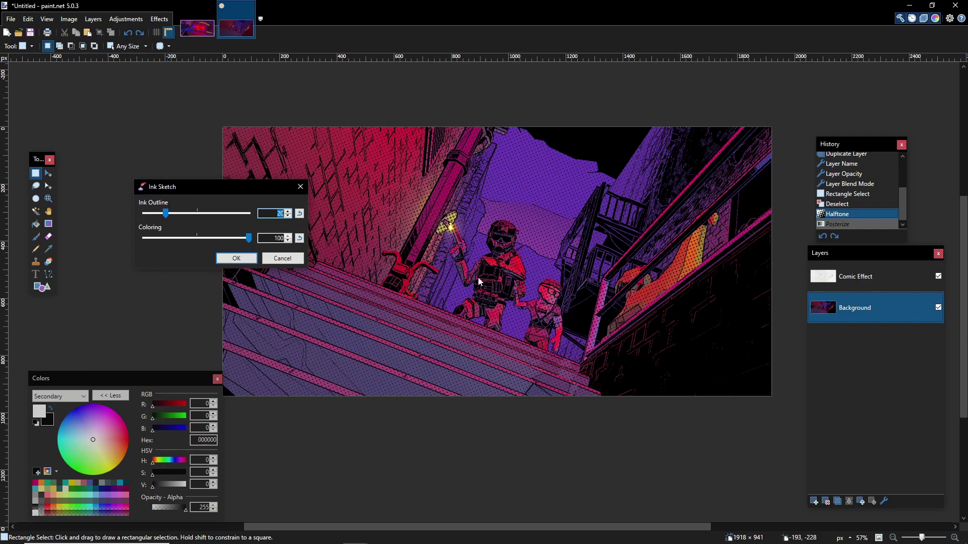
pyautogui.moveTo(162, 212); pyautogui.dragTo(169, 218)
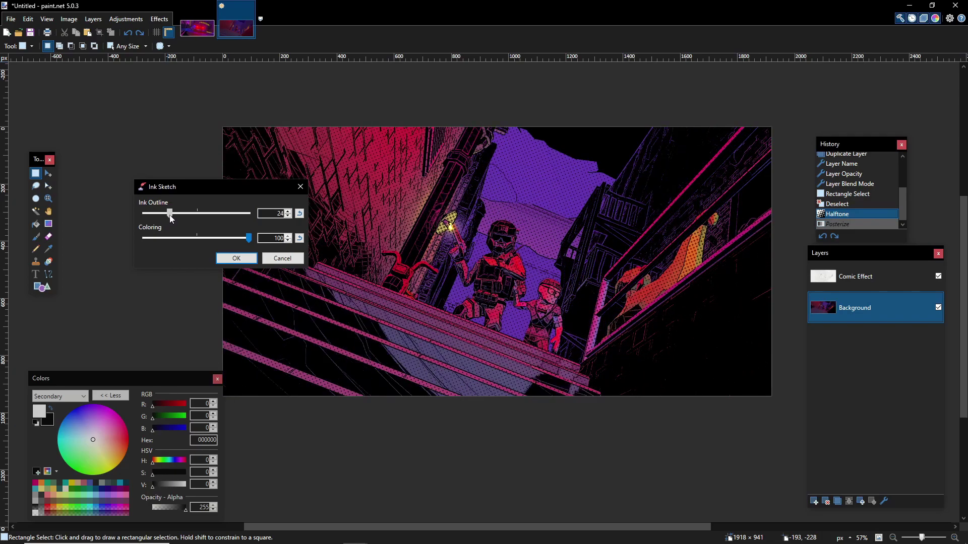
pyautogui.moveTo(168, 218); pyautogui.dragTo(164, 219)
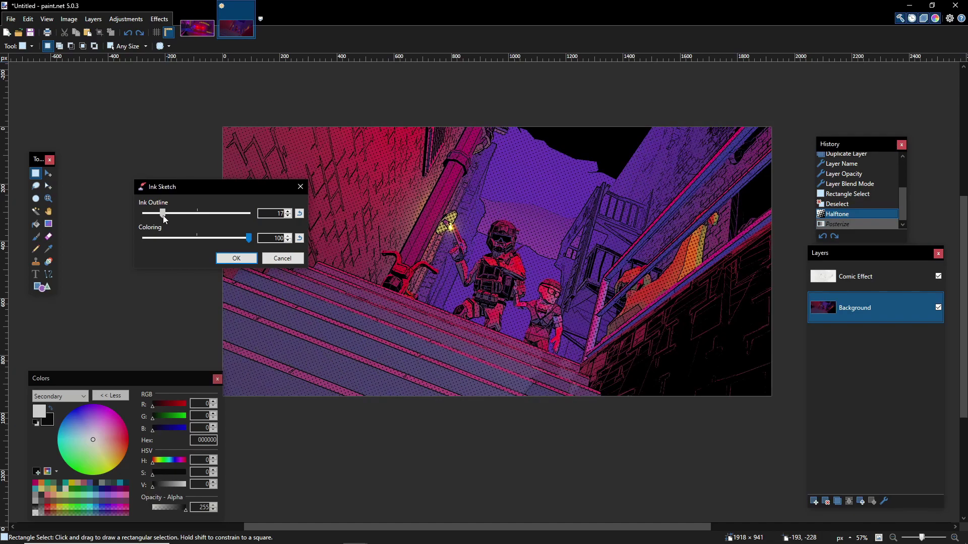
pyautogui.moveTo(171, 196)
pyautogui.mouseDown()
pyautogui.moveTo(112, 160)
pyautogui.moveTo(76, 99)
pyautogui.mouseUp()
pyautogui.moveTo(153, 141)
pyautogui.mouseDown()
pyautogui.moveTo(47, 142)
pyautogui.moveTo(187, 149)
pyautogui.mouseUp()
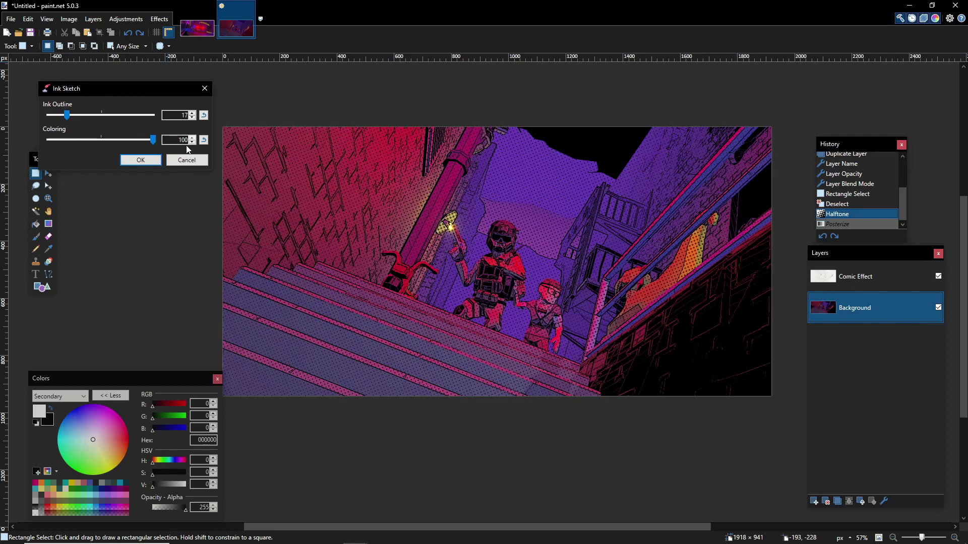
pyautogui.click(140, 159)
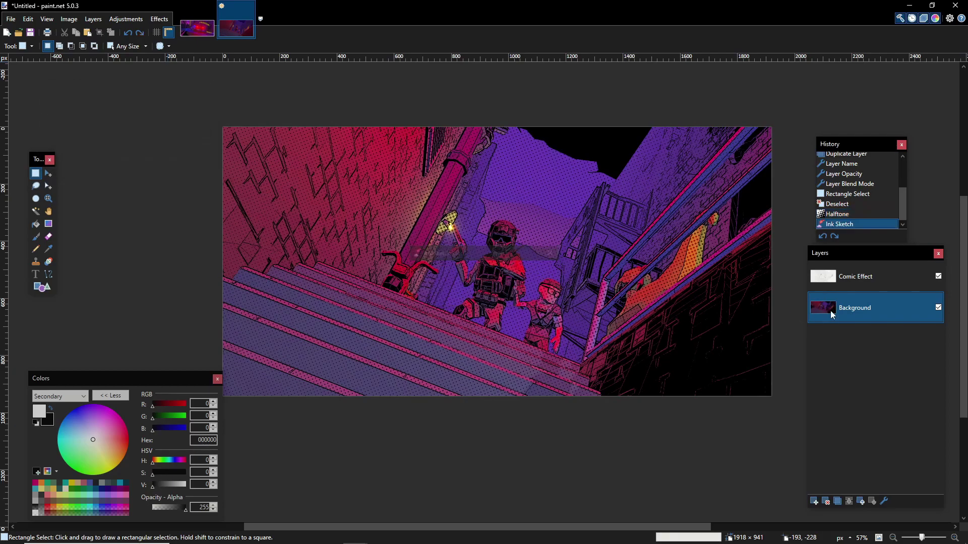
# Step: Add a new layer between Background and Comic Effect and make it the active layer
pyautogui.moveTo(607, 343)
pyautogui.mouseDown(button='middle')
pyautogui.moveTo(588, 327)
pyautogui.moveTo(599, 318)
pyautogui.mouseUp(button='middle')
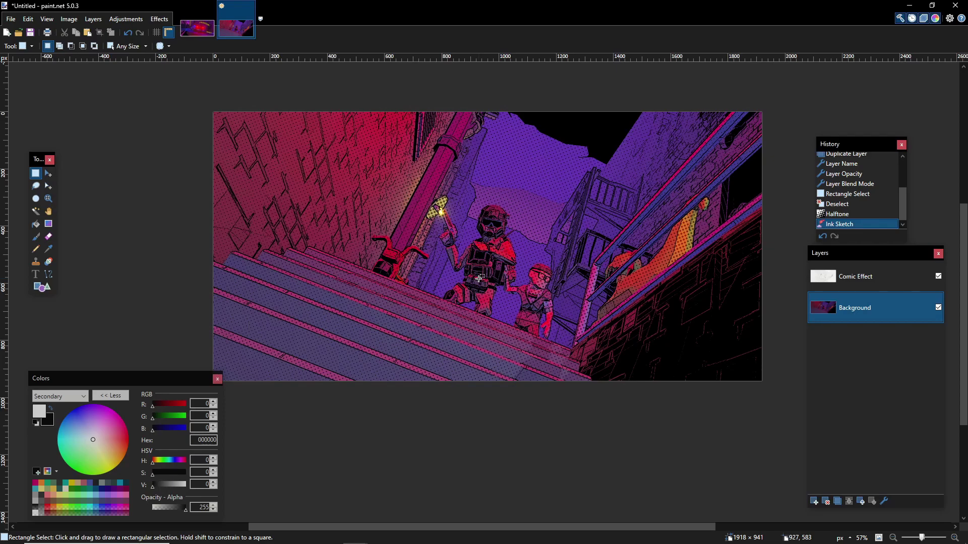
pyautogui.click(814, 501)
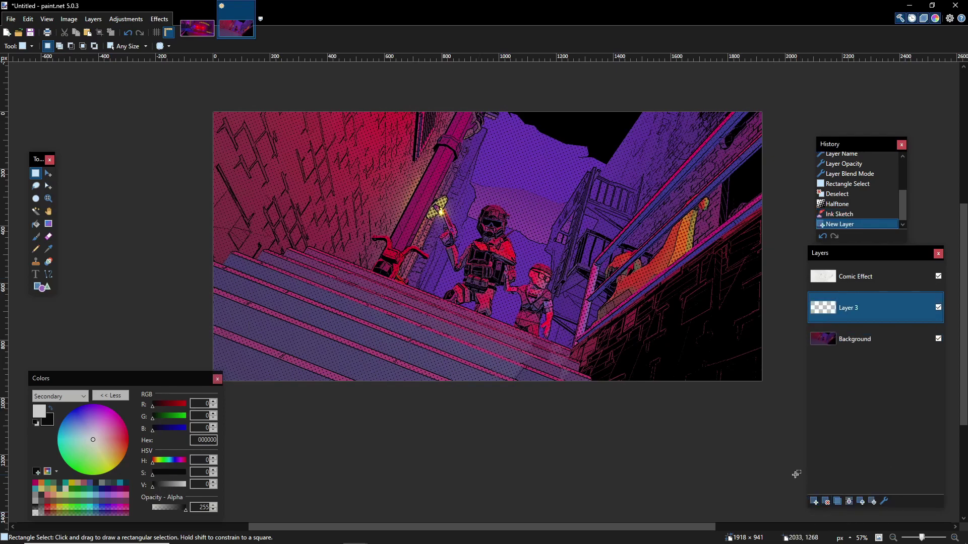
pyautogui.click(835, 285)
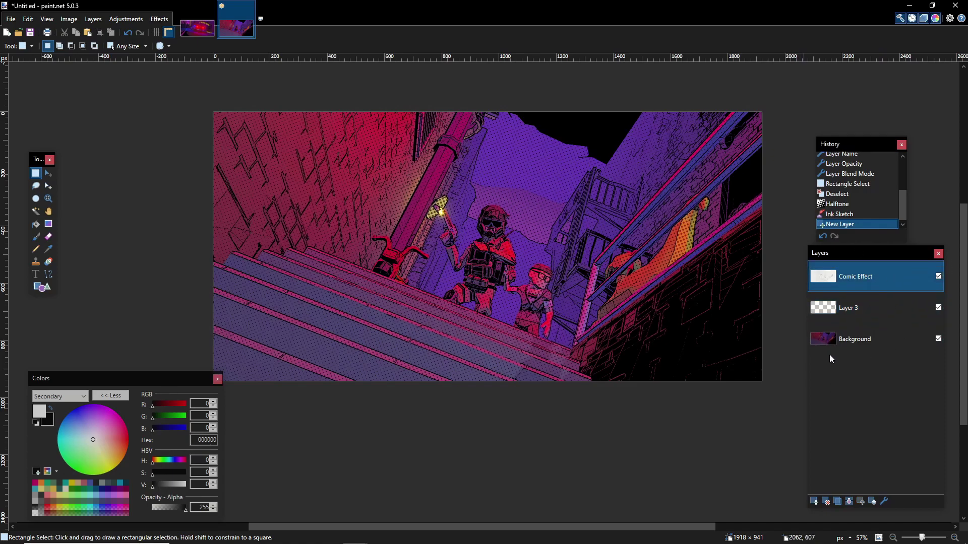
pyautogui.click(836, 342)
pyautogui.click(847, 307)
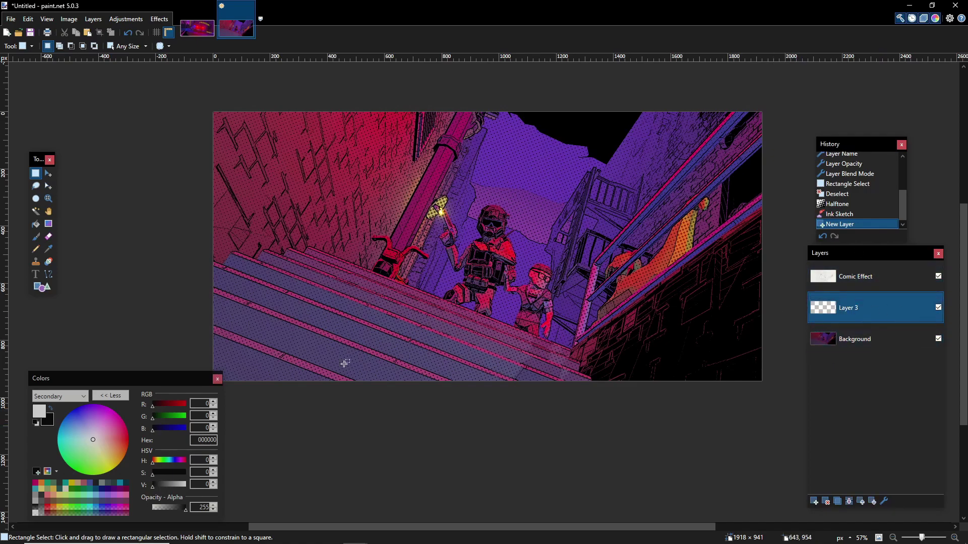
# Step: Set the primary color to yellow EFCA08 and add the text "TIP" on the stairs in bold Comic Sans MS
pyautogui.click(38, 277)
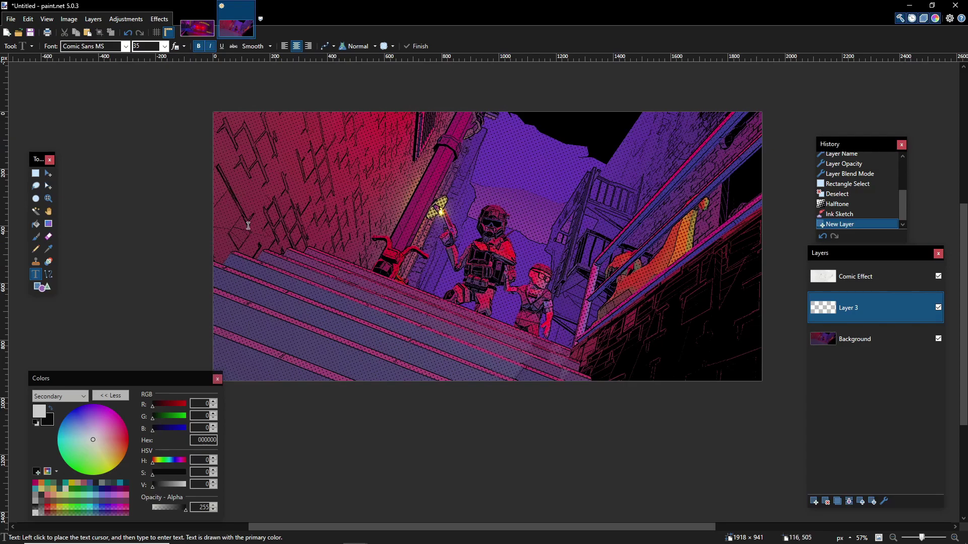
pyautogui.click(39, 411)
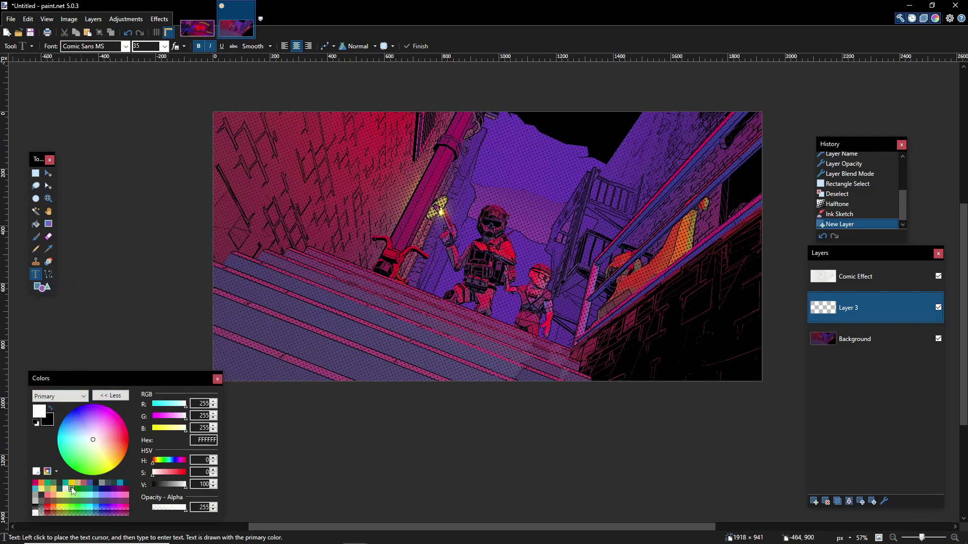
pyautogui.click(72, 485)
pyautogui.scroll(3, 392, 348)
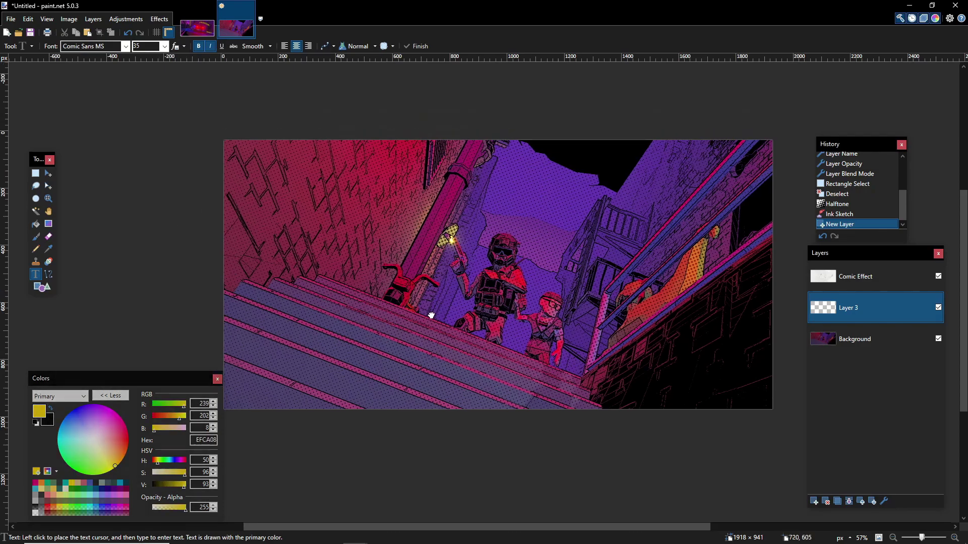
pyautogui.click(395, 346)
pyautogui.write('TIP')
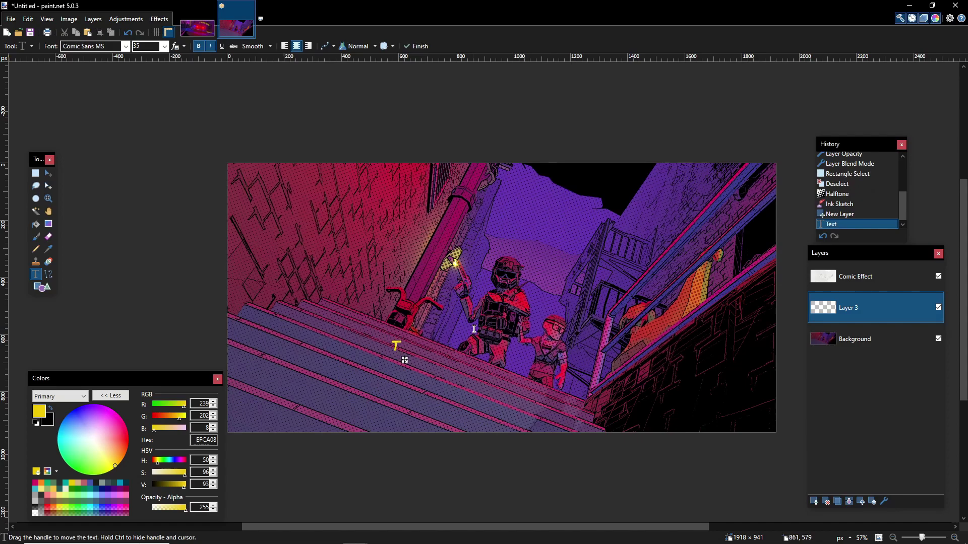
# Step: Set the TIP text size to 25 and move it beside the larger figure's left foot
pyautogui.doubleClick(146, 46)
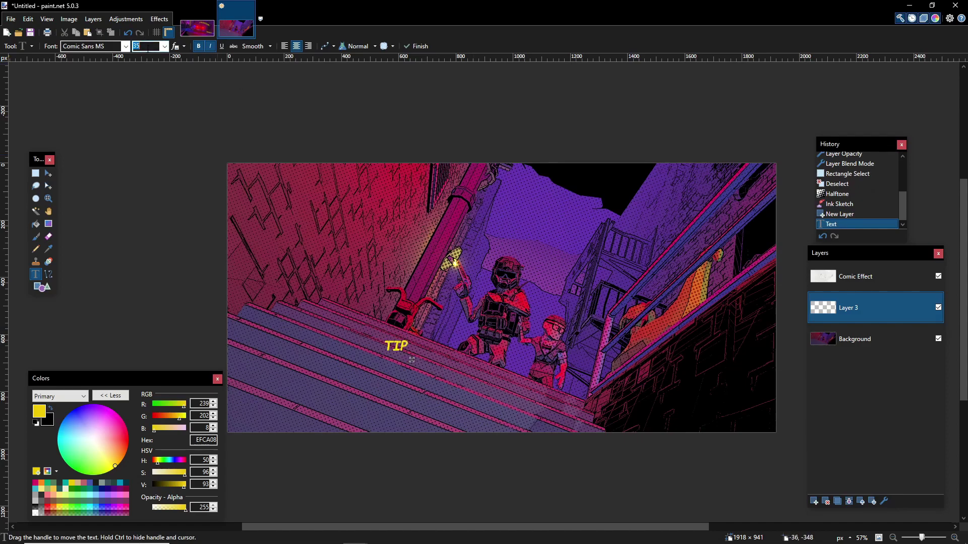
pyautogui.write('25')
pyautogui.moveTo(409, 357); pyautogui.dragTo(449, 350)
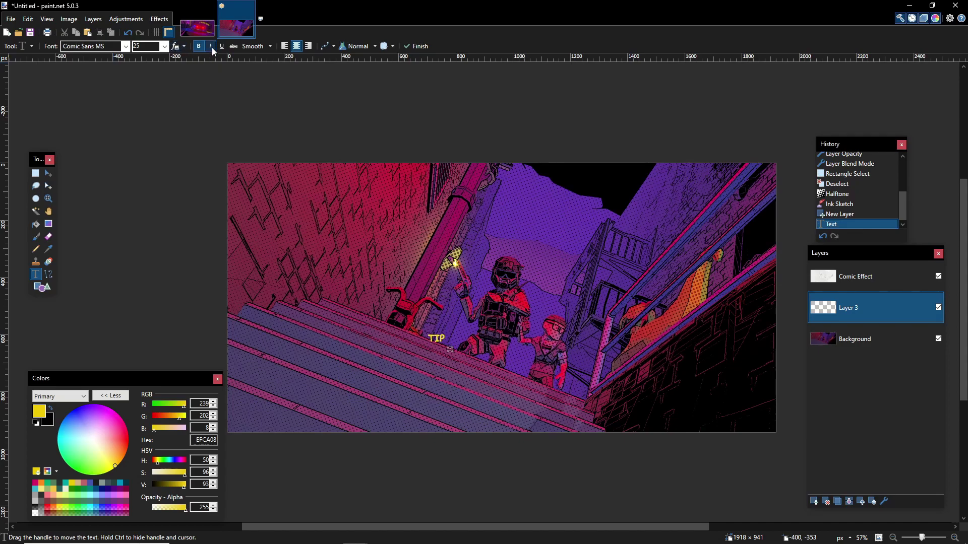
pyautogui.moveTo(449, 352); pyautogui.dragTo(462, 356)
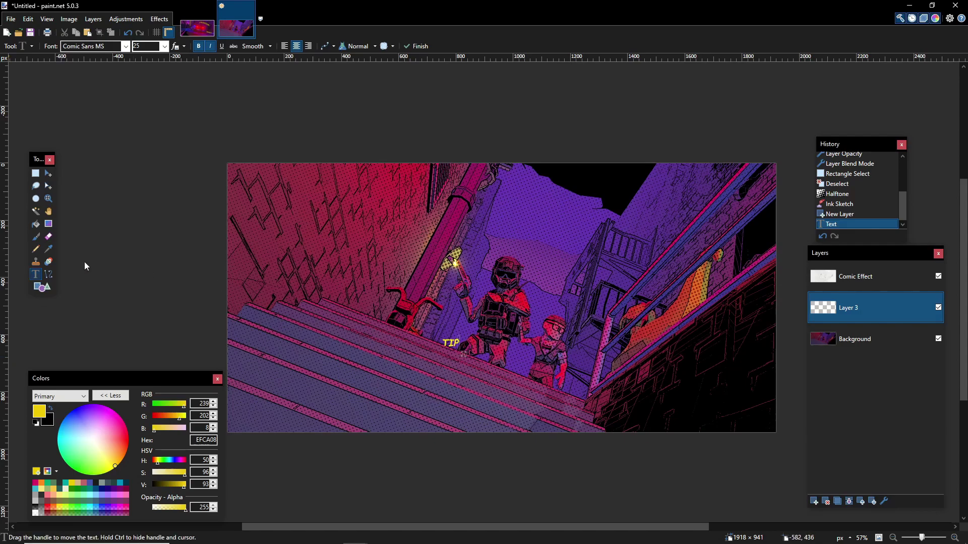
# Step: Cut and re-paste the TIP text as a selection, rotate it about 22° counterclockwise beside the foot, and deselect it
pyautogui.click(32, 175)
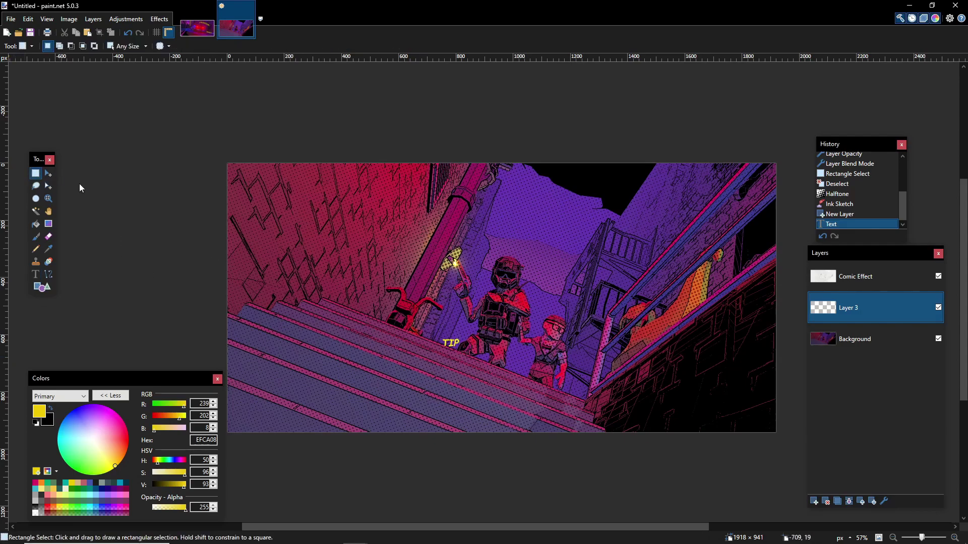
pyautogui.keyDown('ctrl'); pyautogui.scroll(5, 414, 321); pyautogui.keyUp('ctrl')
pyautogui.moveTo(410, 280)
pyautogui.mouseDown()
pyautogui.moveTo(482, 329)
pyautogui.moveTo(513, 327)
pyautogui.mouseUp()
pyautogui.hotkey('ctrl', 'x')
pyautogui.hotkey('ctrl', 'v')
pyautogui.keyDown('ctrl'); pyautogui.scroll(-9, 512, 327); pyautogui.keyUp('ctrl')
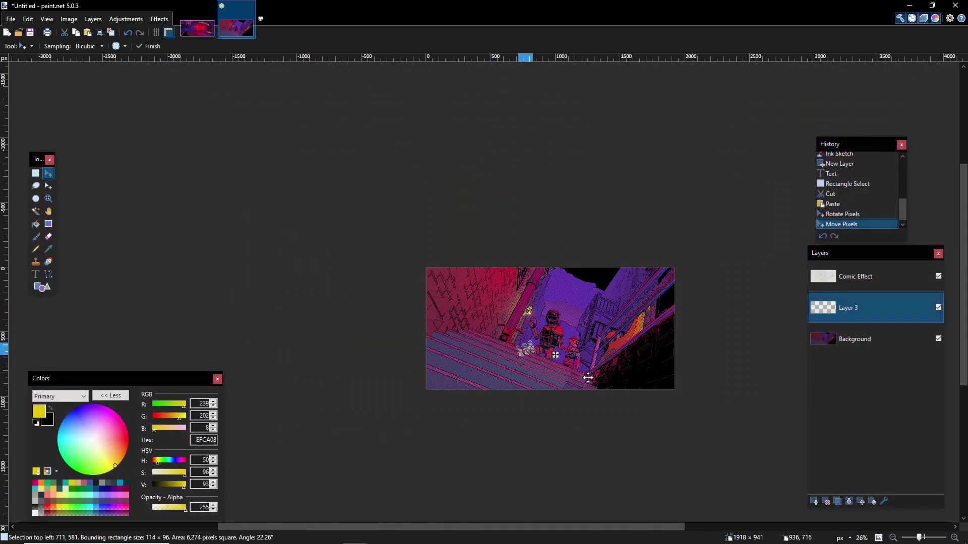
pyautogui.click(36, 174)
pyautogui.click(396, 250)
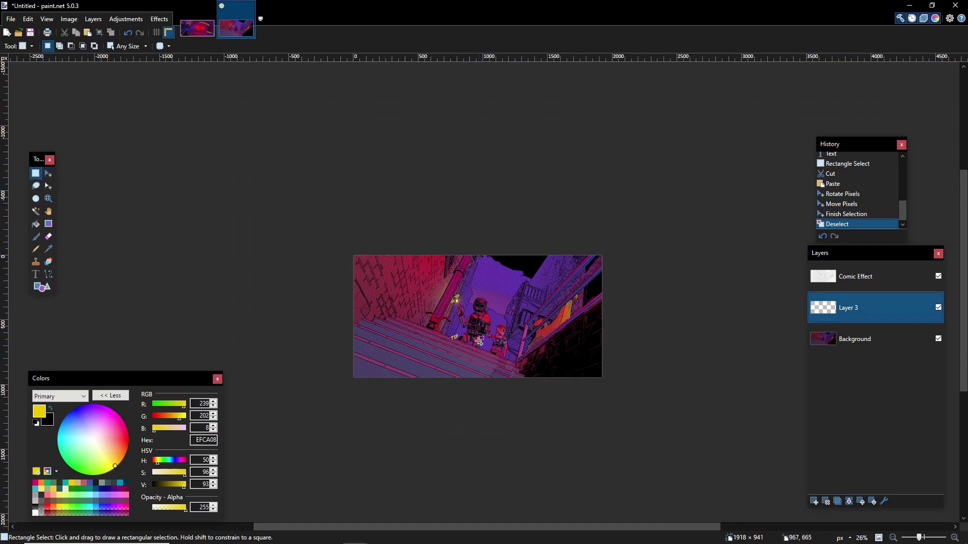
# Step: Add the text "TAP!" at size 35 and move it between the two figures near the top of the stairs
pyautogui.keyDown('ctrl'); pyautogui.scroll(3, 481, 343); pyautogui.keyUp('ctrl')
pyautogui.click(35, 274)
pyautogui.click(391, 333)
pyautogui.write('TAP')
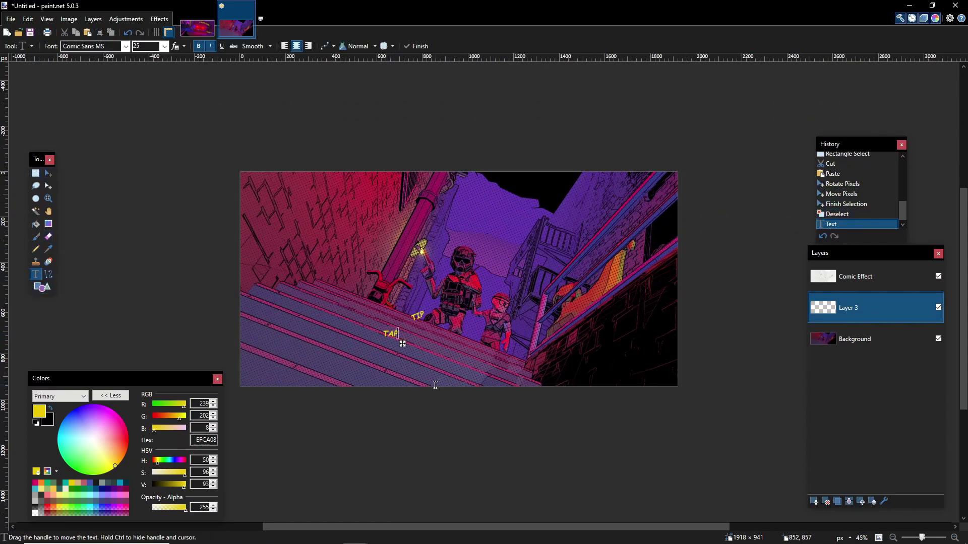
pyautogui.write('!')
pyautogui.click(144, 46)
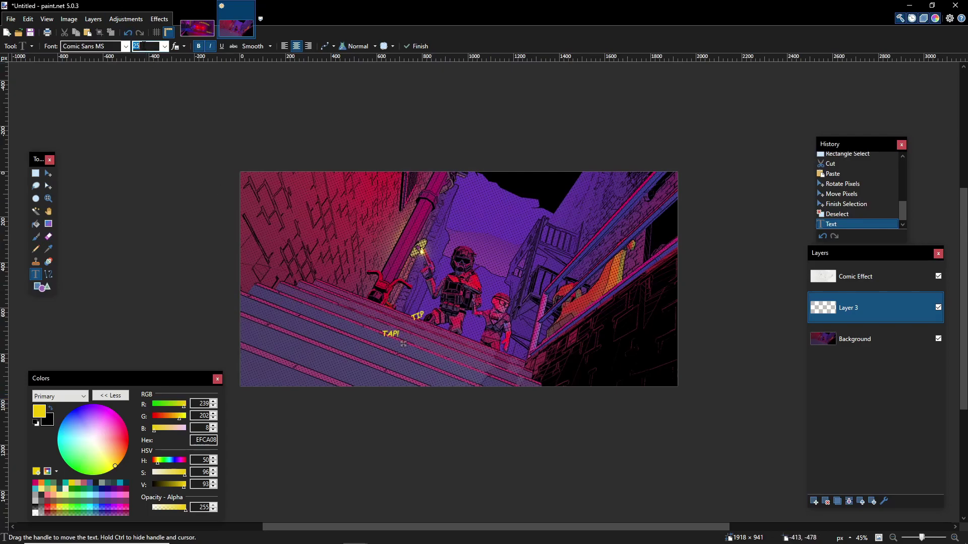
pyautogui.write('35')
pyautogui.moveTo(407, 345); pyautogui.dragTo(484, 363)
# Step: Cut and re-paste the TAP! text as a selection, rotate it about 42° clockwise between the figures, and deselect it
pyautogui.click(35, 173)
pyautogui.hotkey('ctrl', 'x')
pyautogui.hotkey('ctrl', 'v')
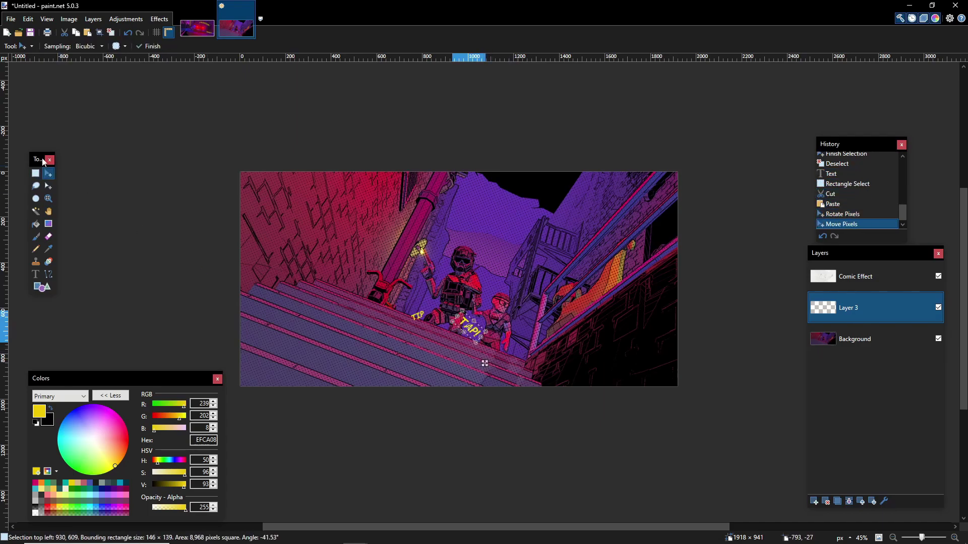
pyautogui.click(35, 173)
pyautogui.click(483, 273)
# Step: Cut and re-paste the TIP text, shift it slightly beside the larger figure's foot, and deselect it
pyautogui.keyDown('ctrl'); pyautogui.scroll(-1, 483, 273); pyautogui.keyUp('ctrl')
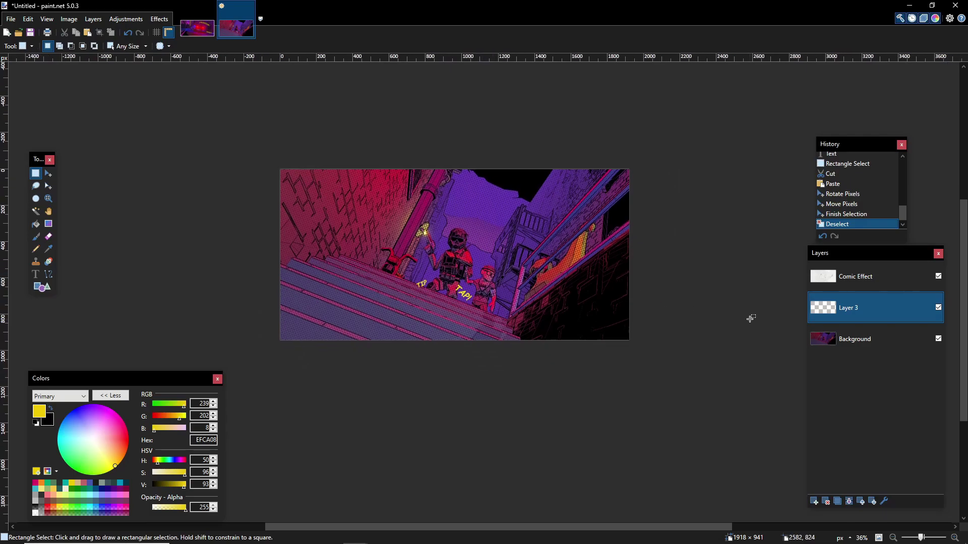
pyautogui.scroll(1, 426, 301)
pyautogui.scroll(-2, 444, 293)
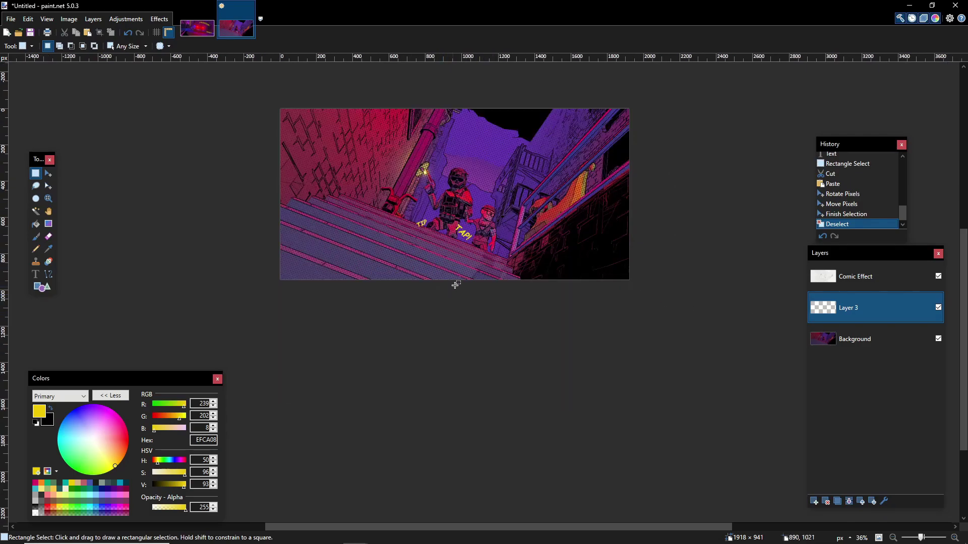
pyautogui.scroll(1, 449, 287)
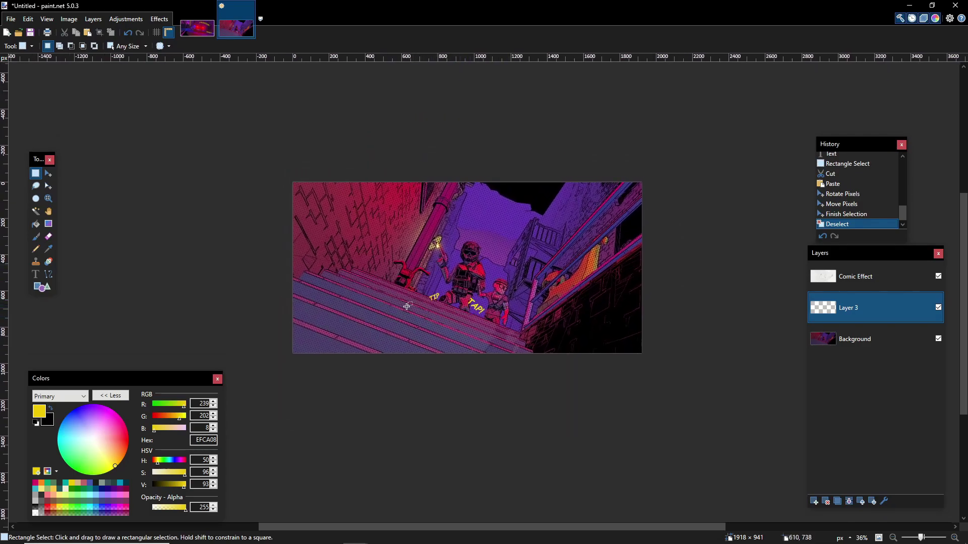
pyautogui.moveTo(424, 302)
pyautogui.mouseDown()
pyautogui.moveTo(442, 288)
pyautogui.moveTo(463, 317)
pyautogui.mouseUp()
pyautogui.hotkey('ctrl', 'x')
pyautogui.hotkey('ctrl', 'v')
pyautogui.click(35, 174)
pyautogui.hotkey('ctrl', 'd')
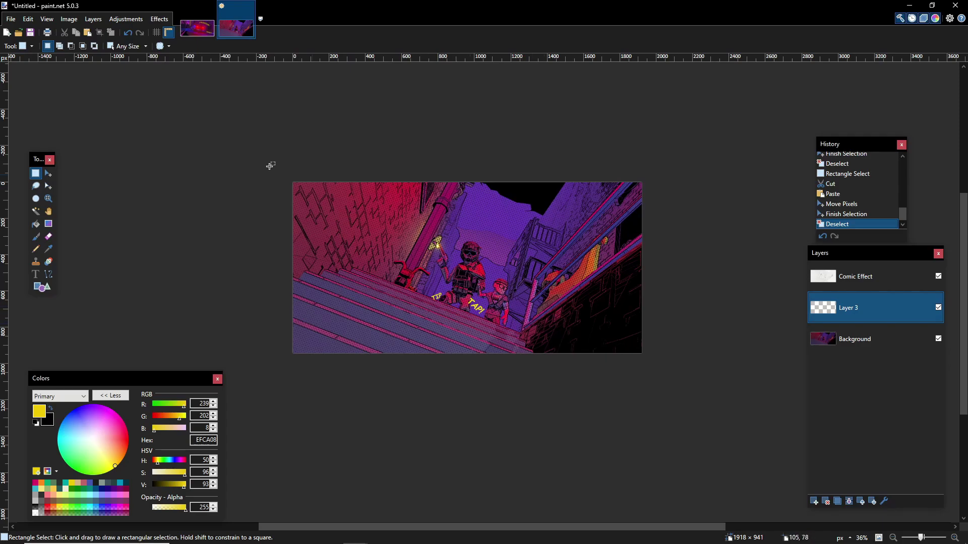
# Step: Apply Outline Object to the text layer with width 3, softness 162, black color and Normal blend mode
pyautogui.click(159, 21)
pyautogui.moveTo(217, 124)
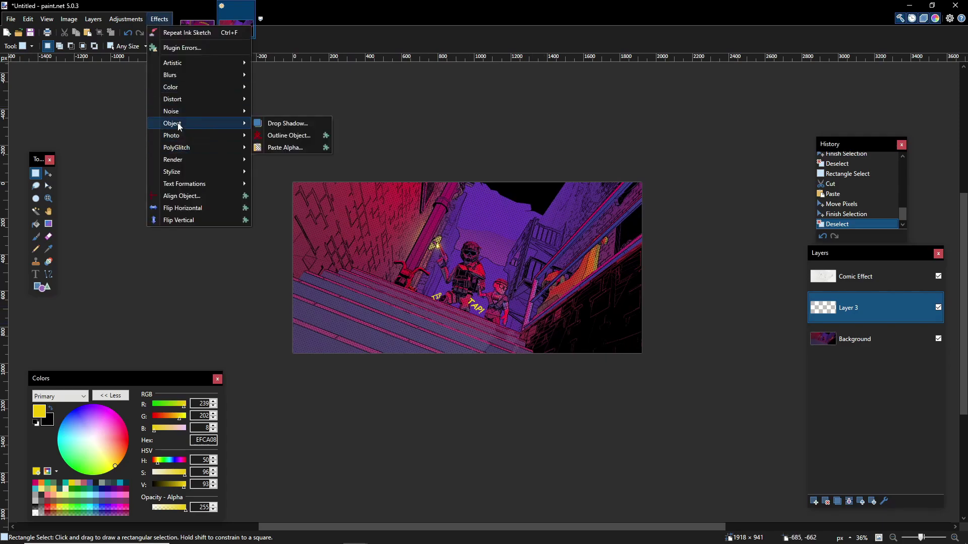
pyautogui.click(296, 135)
pyautogui.moveTo(481, 154); pyautogui.dragTo(175, 119)
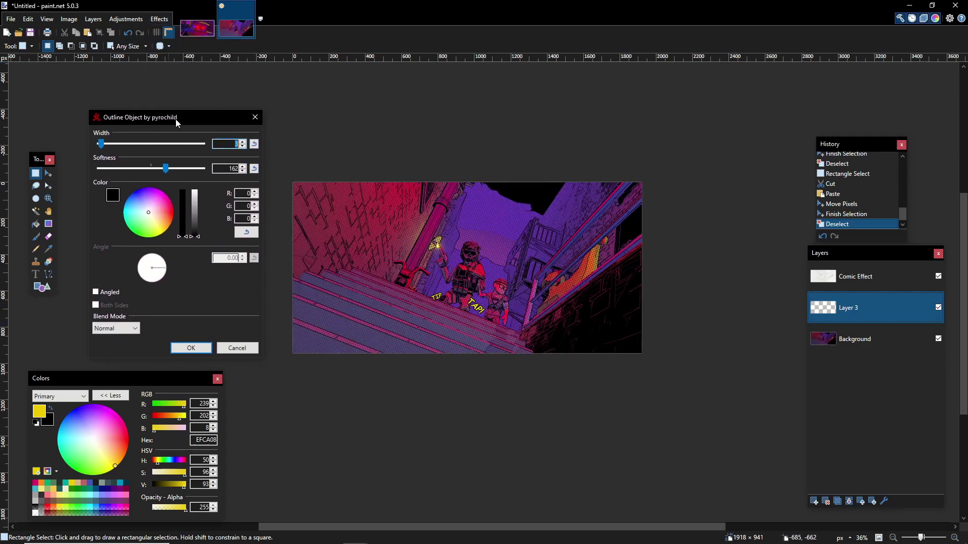
pyautogui.click(191, 348)
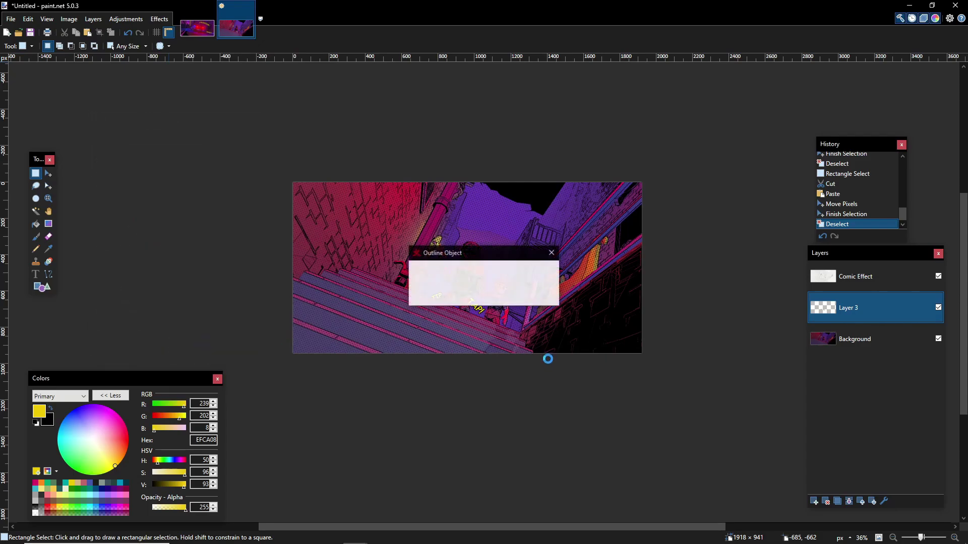
# Step: Try a Drop Shadow with a distance of 5.8 on the layer holding the TIP and TAP! lettering
pyautogui.keyDown('ctrl'); pyautogui.scroll(5, 467, 331); pyautogui.keyUp('ctrl')
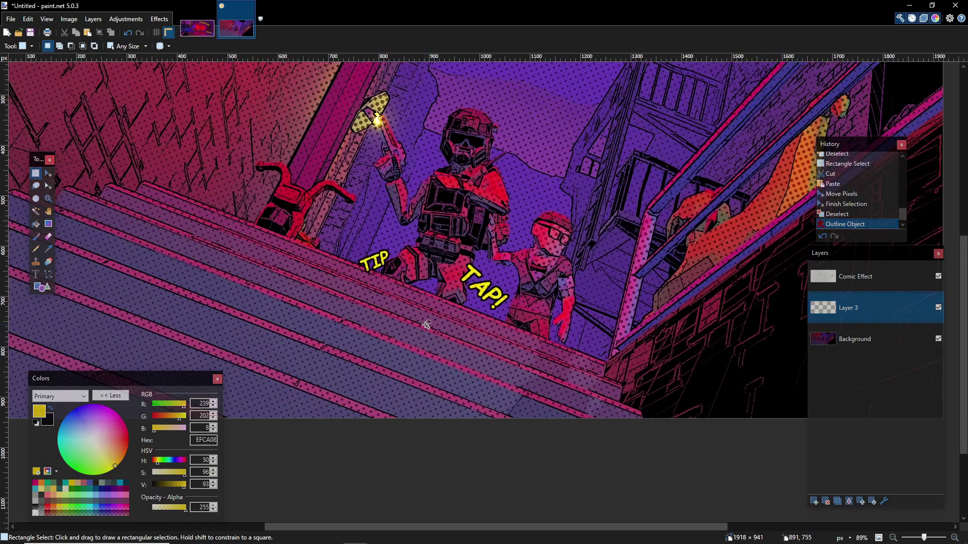
pyautogui.keyDown('ctrl'); pyautogui.scroll(3, 449, 372); pyautogui.keyUp('ctrl')
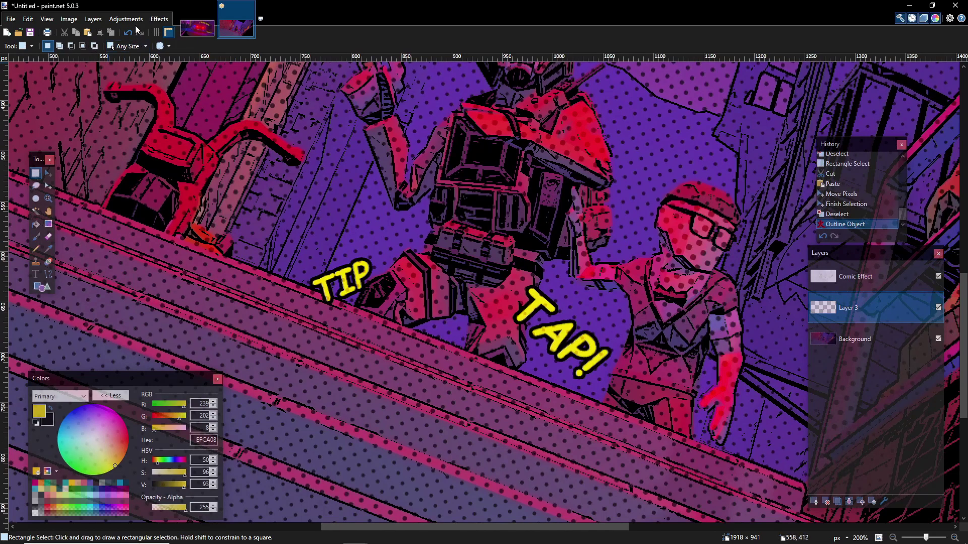
pyautogui.click(159, 19)
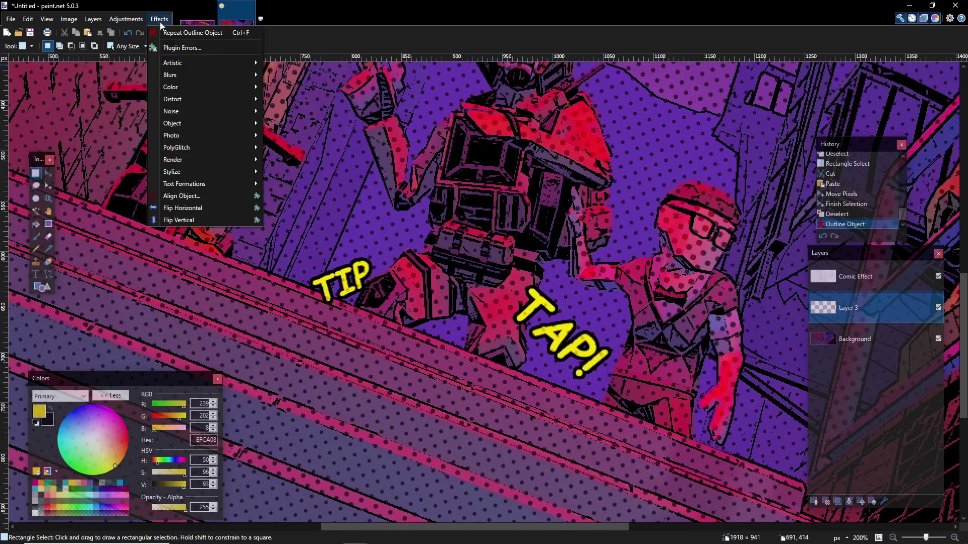
pyautogui.moveTo(191, 135)
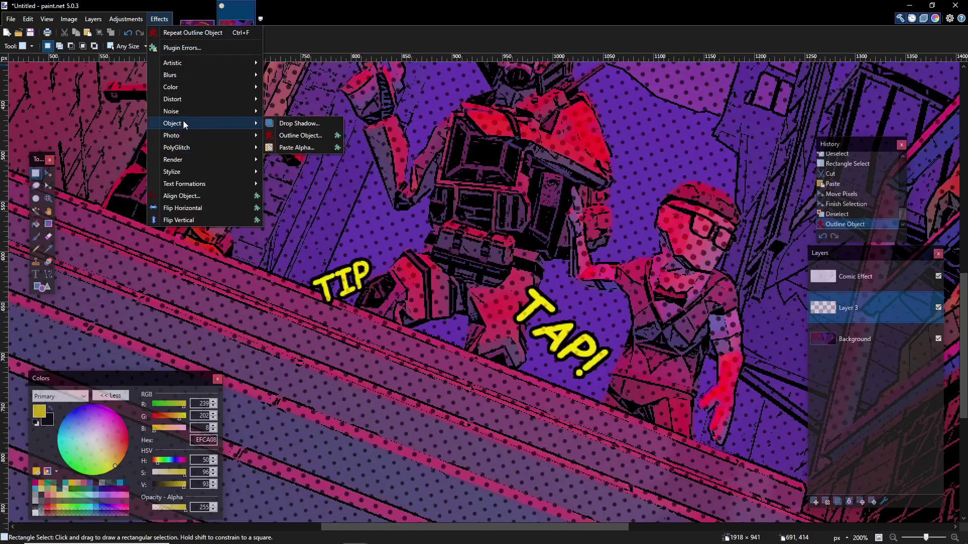
pyautogui.click(301, 126)
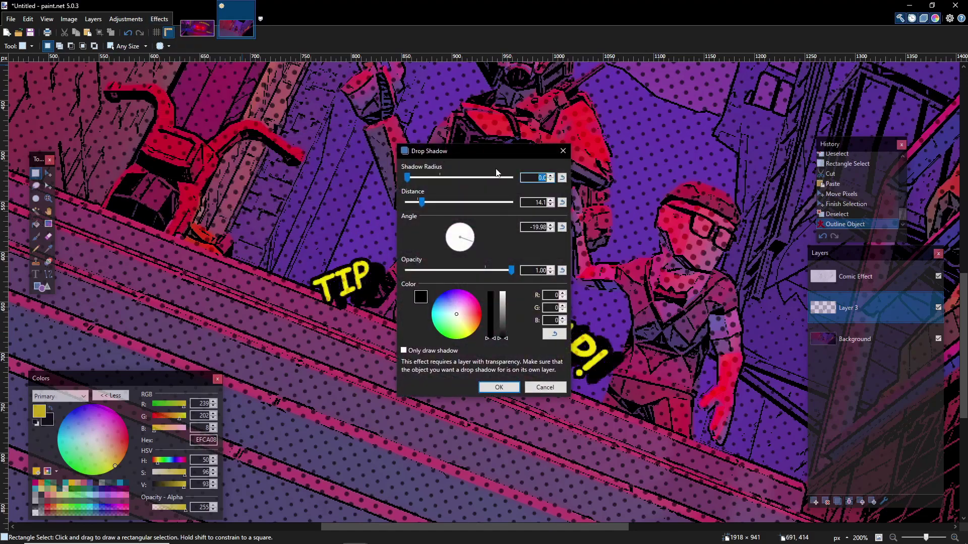
pyautogui.moveTo(438, 155); pyautogui.dragTo(112, 122)
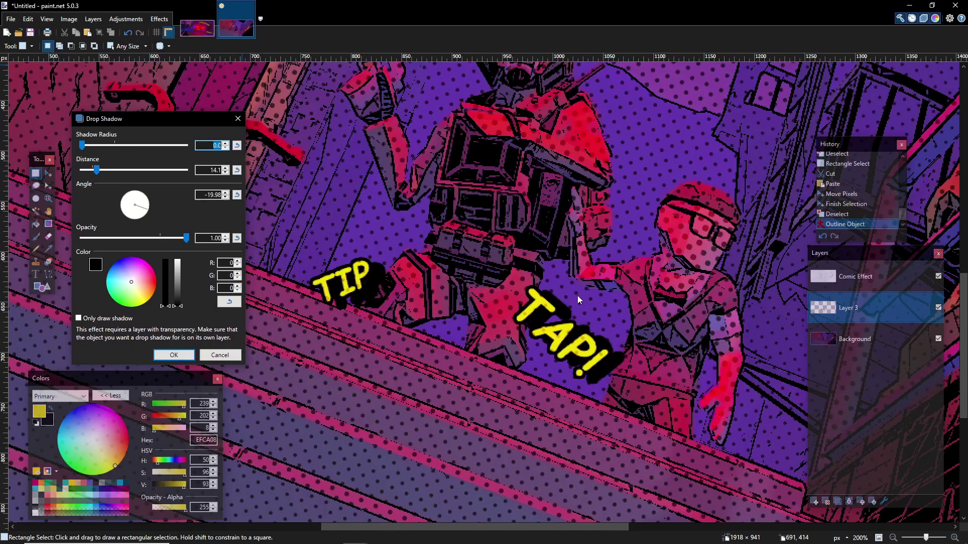
pyautogui.moveTo(96, 170); pyautogui.dragTo(87, 172)
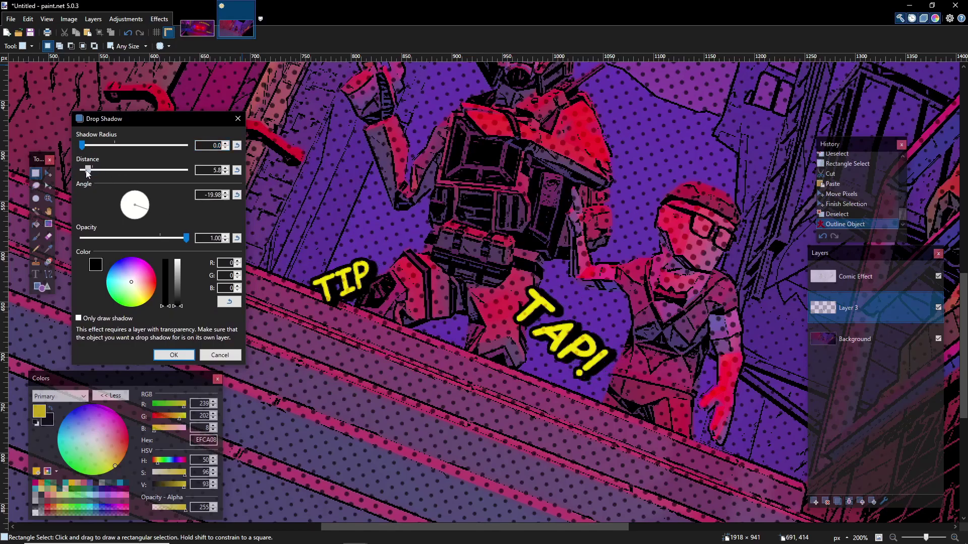
pyautogui.click(173, 354)
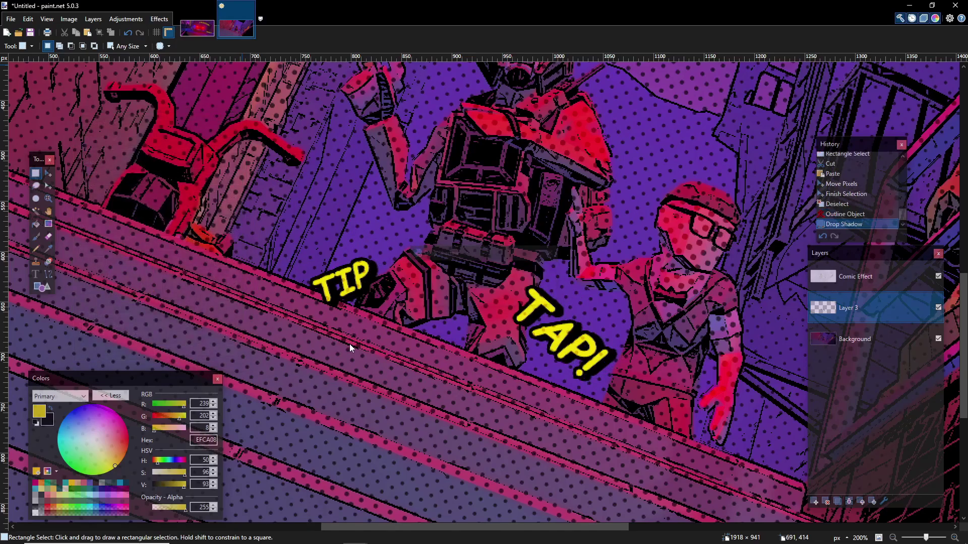
# Step: Inspect the shadowed TAP! lettering up close and undo the Drop Shadow
pyautogui.keyDown('ctrl'); pyautogui.scroll(-5, 459, 326); pyautogui.keyUp('ctrl')
pyautogui.keyDown('ctrl'); pyautogui.scroll(6, 459, 326); pyautogui.keyUp('ctrl')
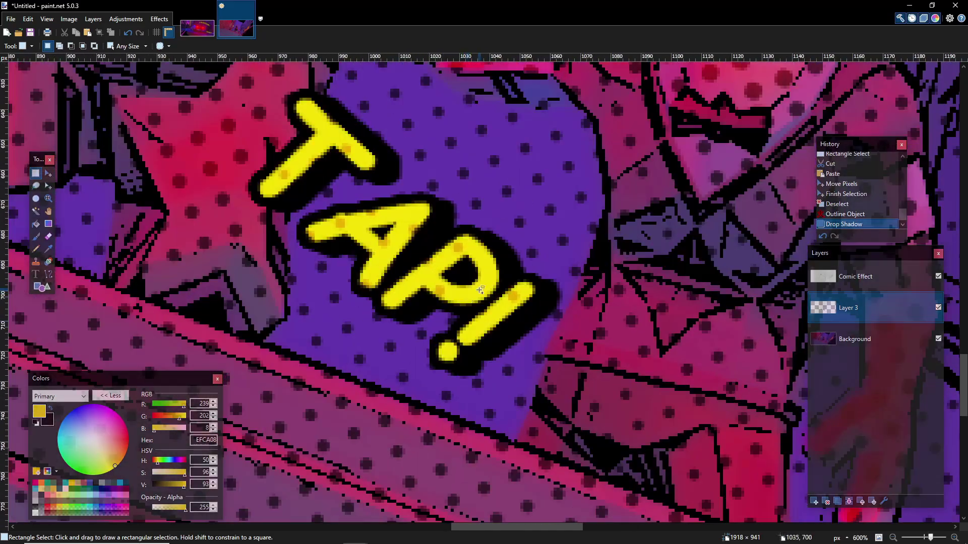
pyautogui.keyDown('ctrl'); pyautogui.scroll(-6, 334, 167); pyautogui.keyUp('ctrl')
pyautogui.keyDown('ctrl'); pyautogui.scroll(4, 451, 271); pyautogui.keyUp('ctrl')
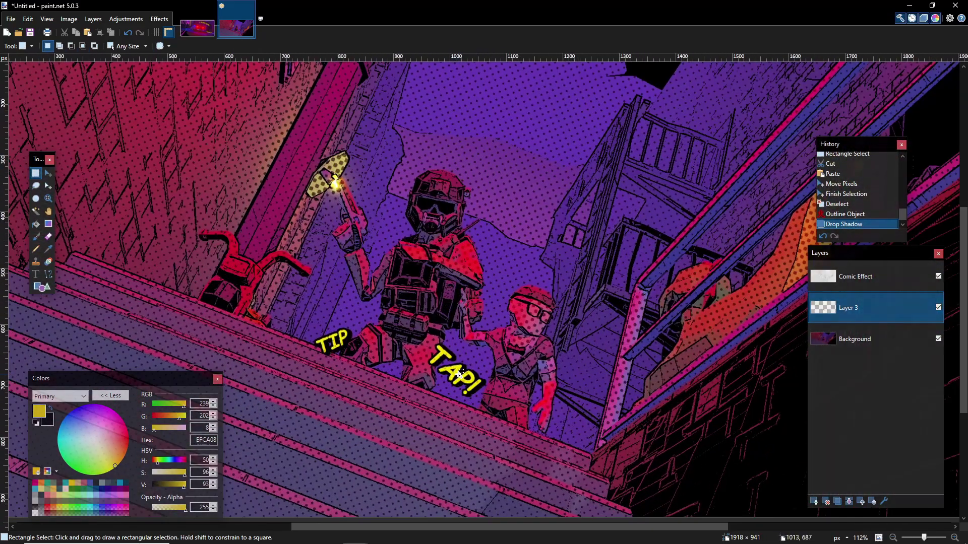
pyautogui.keyDown('ctrl'); pyautogui.scroll(2, 497, 391); pyautogui.keyUp('ctrl')
pyautogui.keyDown('ctrl'); pyautogui.scroll(-4, 457, 329); pyautogui.keyUp('ctrl')
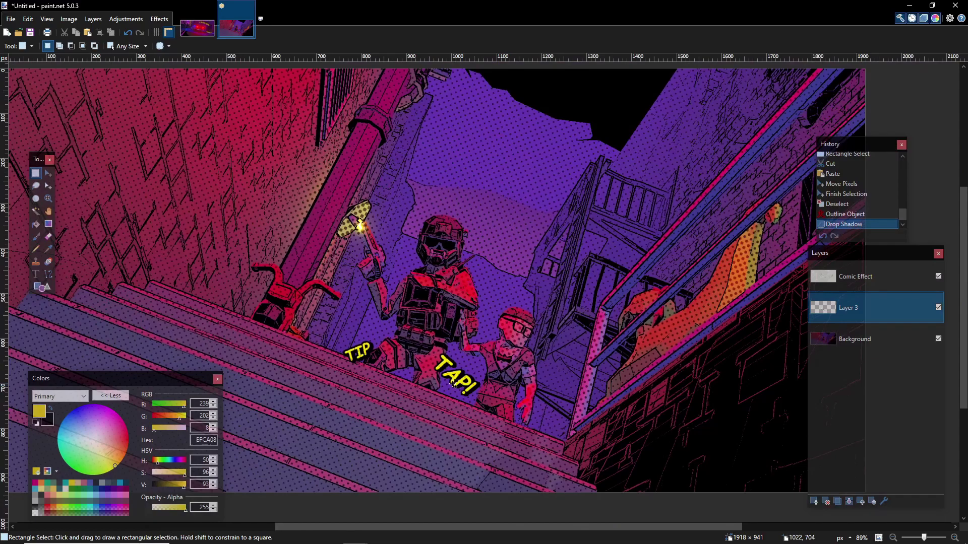
pyautogui.keyDown('ctrl'); pyautogui.scroll(2, 457, 329); pyautogui.keyUp('ctrl')
pyautogui.hotkey('ctrl', 'z')
pyautogui.keyDown('ctrl'); pyautogui.scroll(-5, 339, 304); pyautogui.keyUp('ctrl')
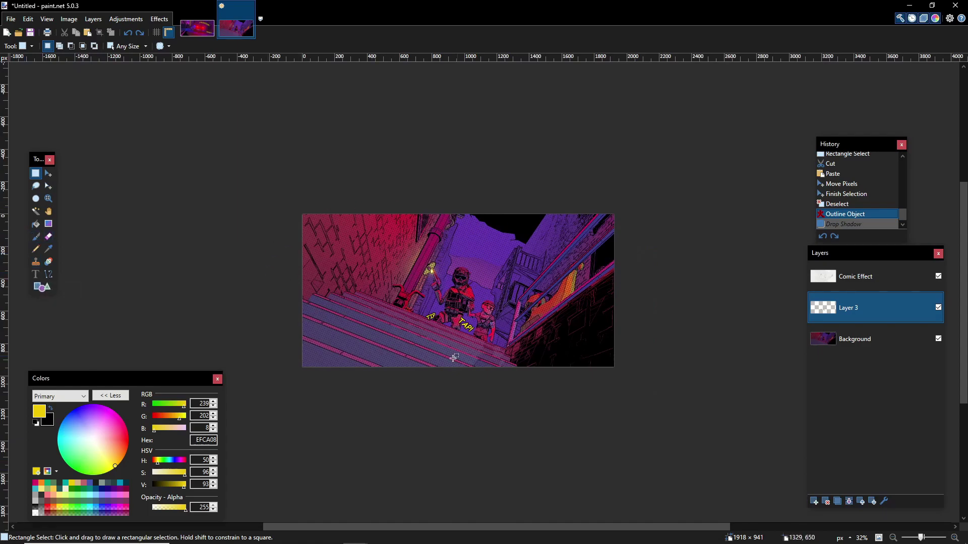
# Step: Add a new layer above the TIP and TAP! layer, and examine the curved KA-POW lettering in port-f18.png
pyautogui.click(813, 501)
pyautogui.click(11, 19)
pyautogui.click(21, 37)
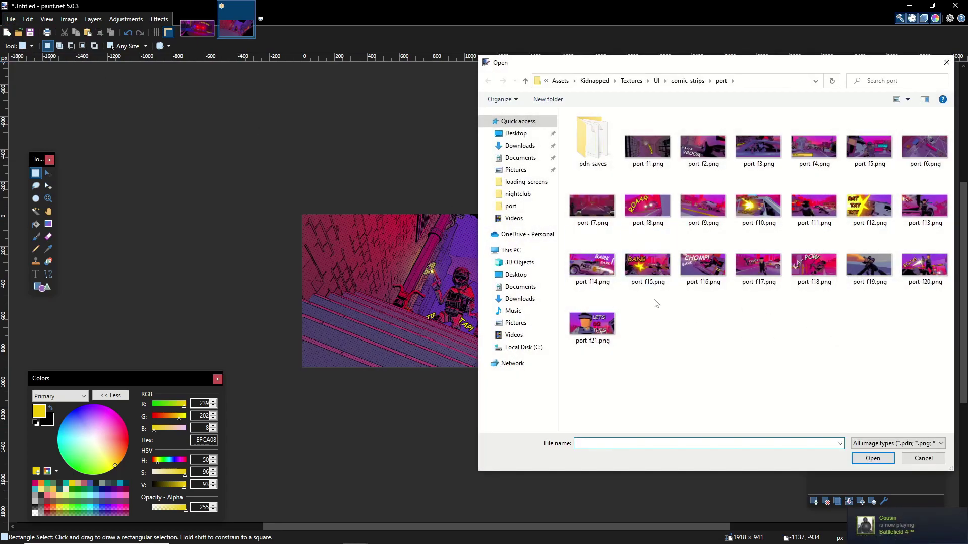
pyautogui.doubleClick(813, 273)
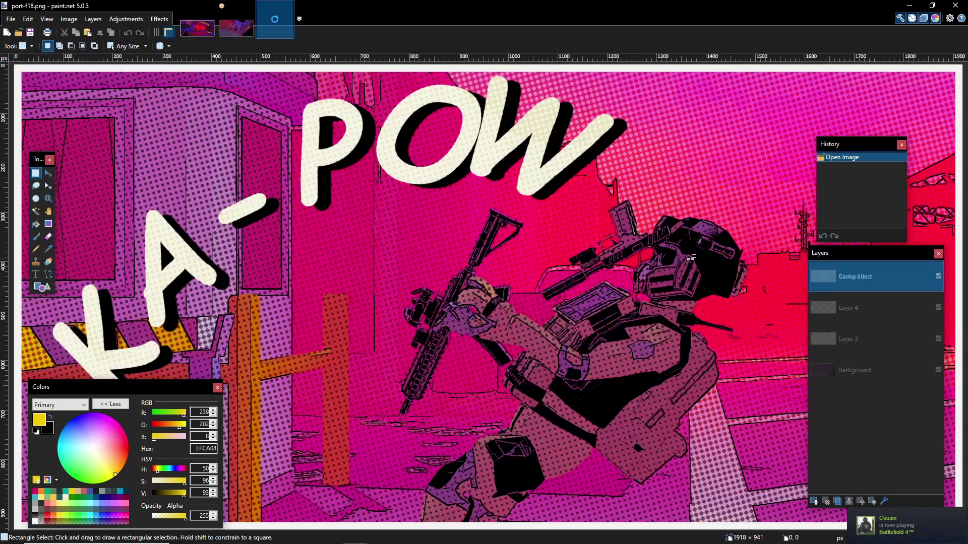
pyautogui.keyDown('ctrl'); pyautogui.scroll(-3, 458, 277); pyautogui.keyUp('ctrl')
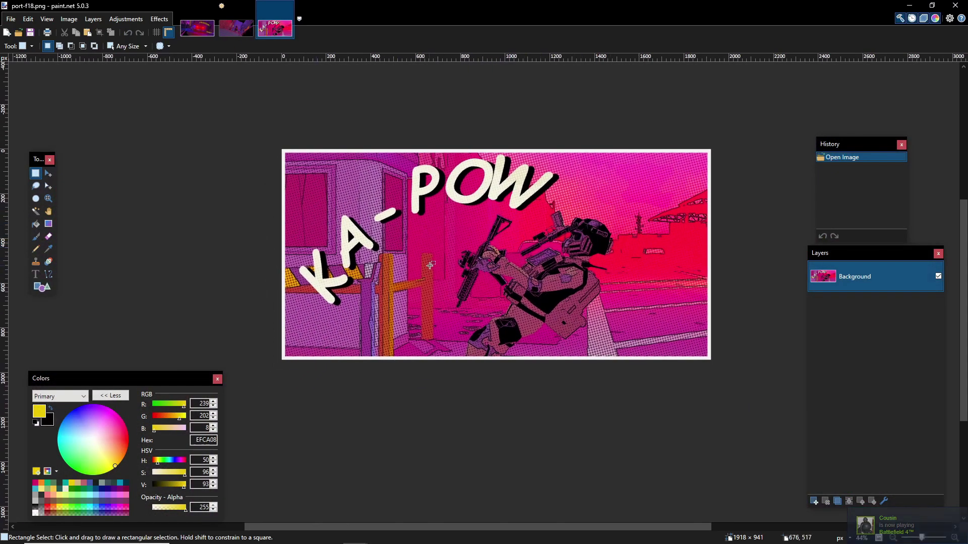
pyautogui.moveTo(295, 288); pyautogui.dragTo(604, 150)
pyautogui.click(203, 201)
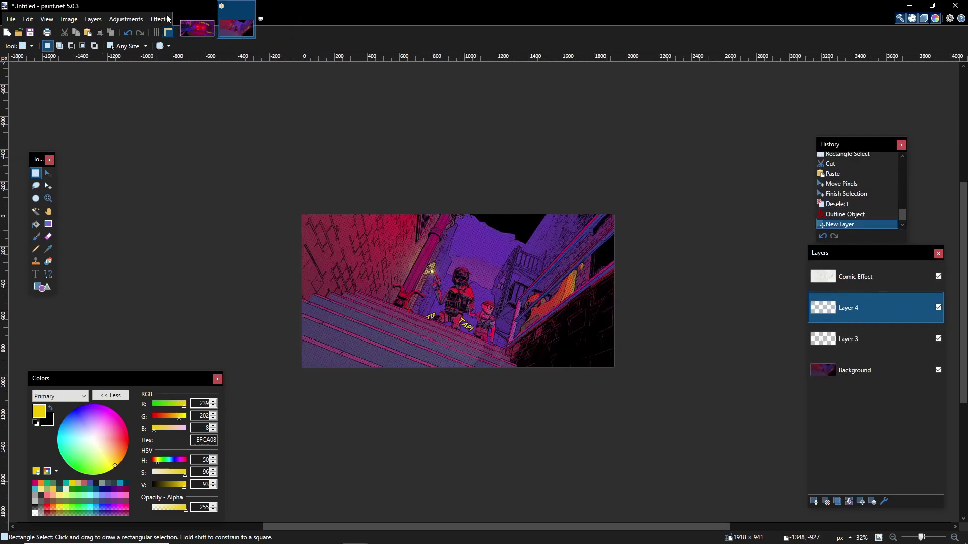
# Step: Switch to Chrome to look over the forum topic of the effects plugin pack that includes Halftone, and return to paint.net
pyautogui.click(166, 19)
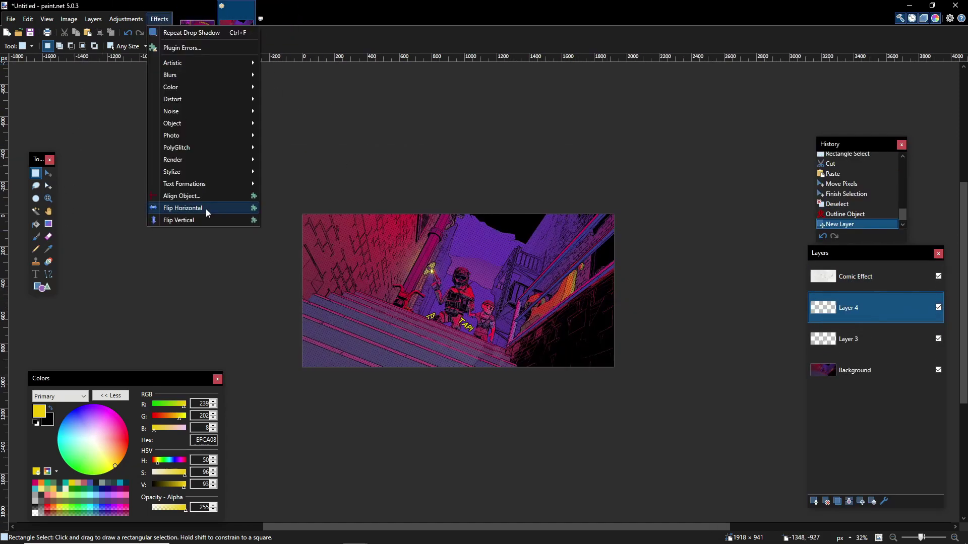
pyautogui.moveTo(198, 185)
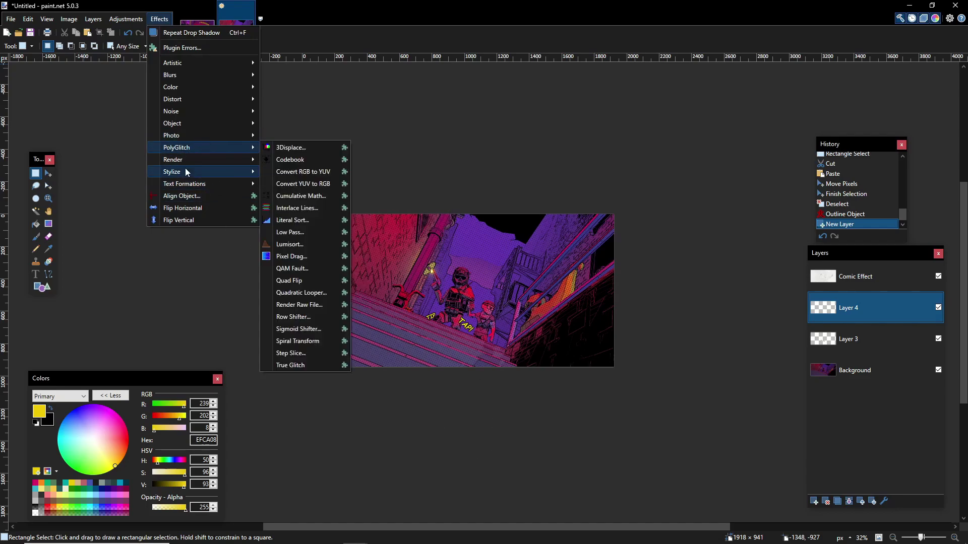
pyautogui.moveTo(185, 171)
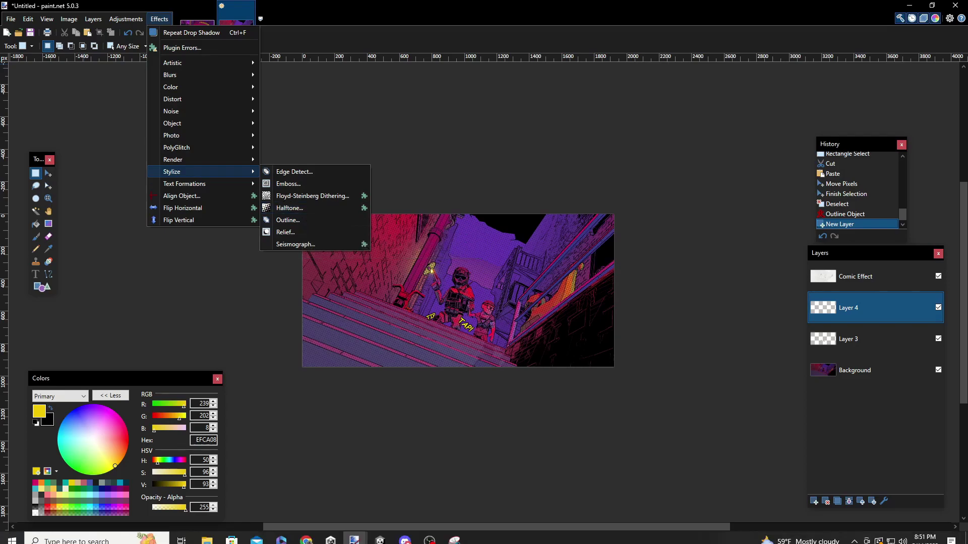
pyautogui.click(306, 536)
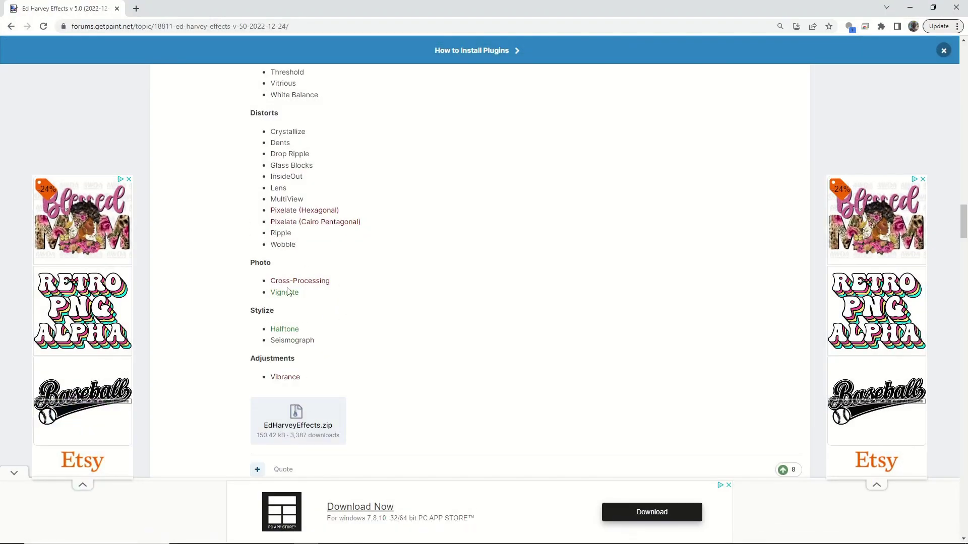
pyautogui.scroll(20, 289, 294)
pyautogui.scroll(-5, 261, 294)
pyautogui.scroll(-5, 263, 285)
pyautogui.scroll(6, 353, 251)
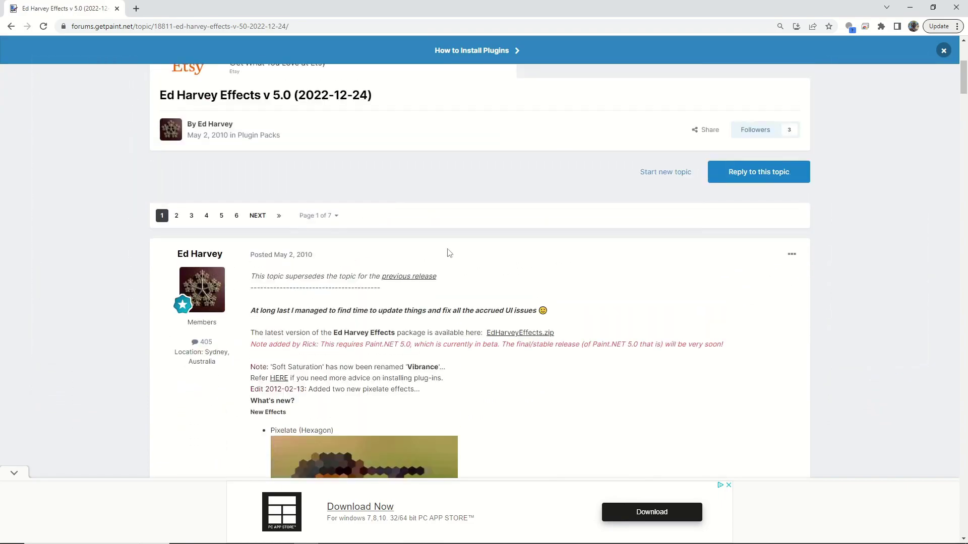
pyautogui.click(910, 8)
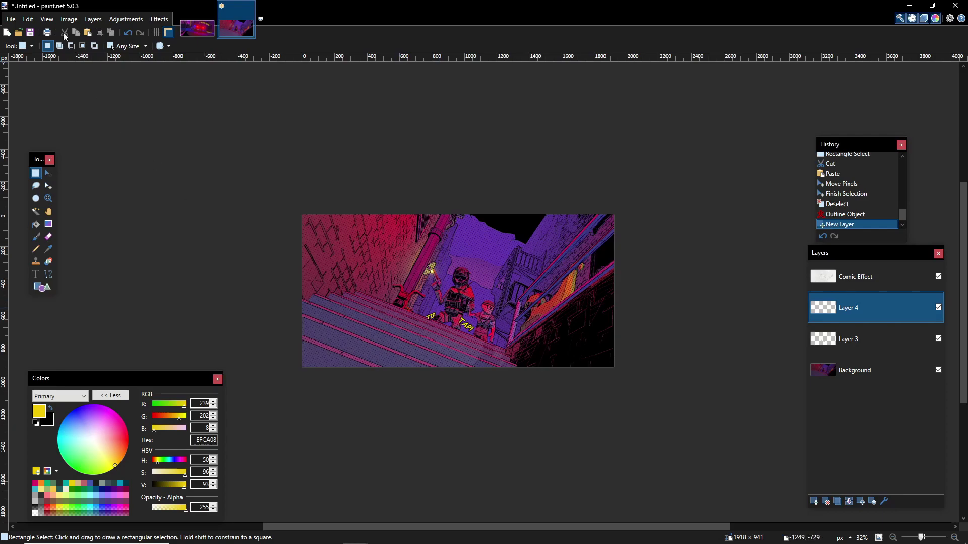
# Step: Start Circle Text on the new layer with the text "CRASH!!"
pyautogui.click(159, 19)
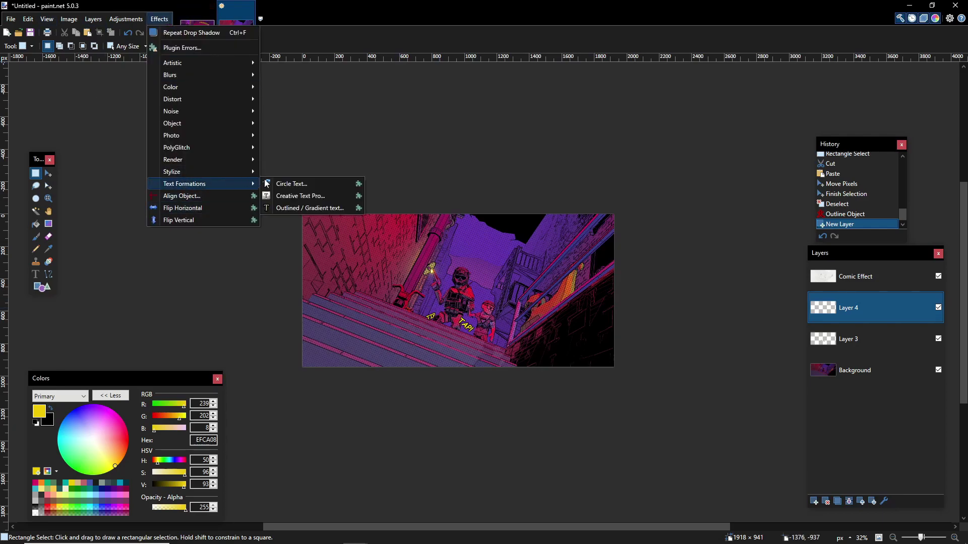
pyautogui.click(291, 184)
pyautogui.moveTo(430, 107); pyautogui.dragTo(617, 108)
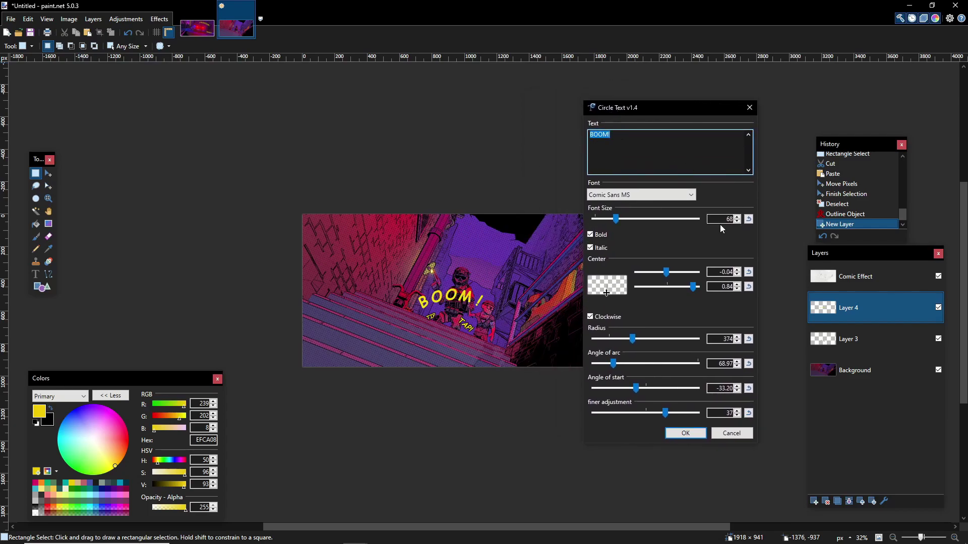
pyautogui.write('CRASH!!')
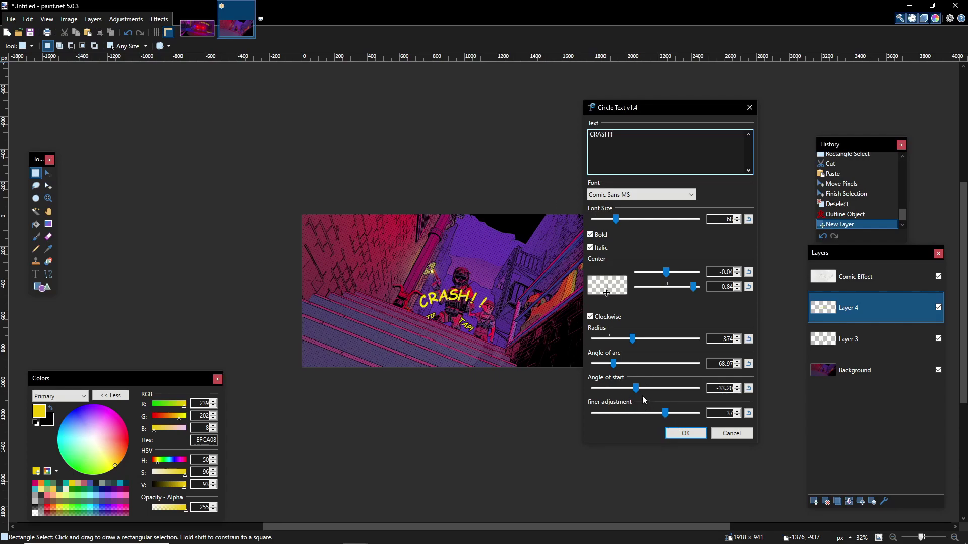
# Step: Set the circle text's font size to 175, radius to 893, vertical center to 1.00, start angle to -69.90 and arc angle to 65.48
pyautogui.moveTo(616, 219); pyautogui.dragTo(658, 222)
pyautogui.moveTo(643, 340); pyautogui.dragTo(687, 339)
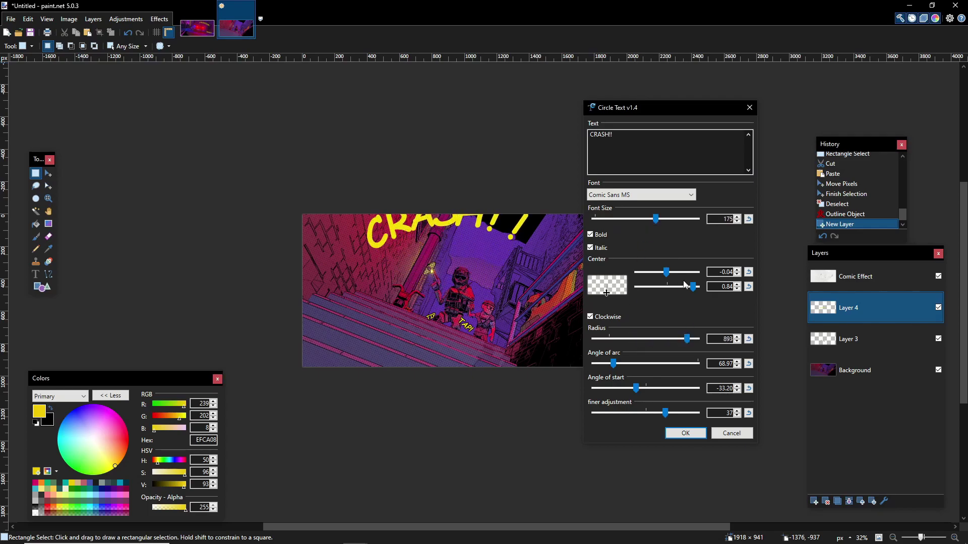
pyautogui.moveTo(698, 291); pyautogui.dragTo(709, 291)
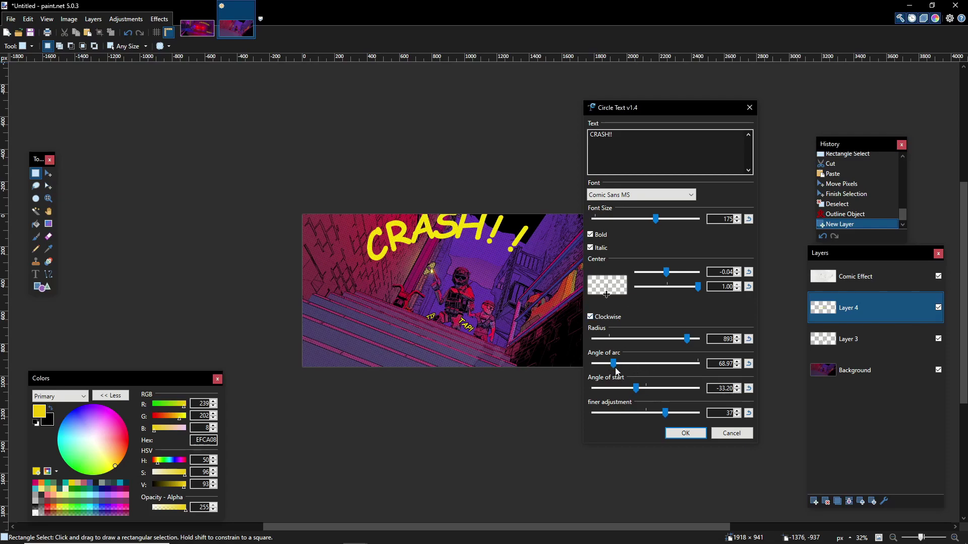
pyautogui.moveTo(634, 391); pyautogui.dragTo(612, 366)
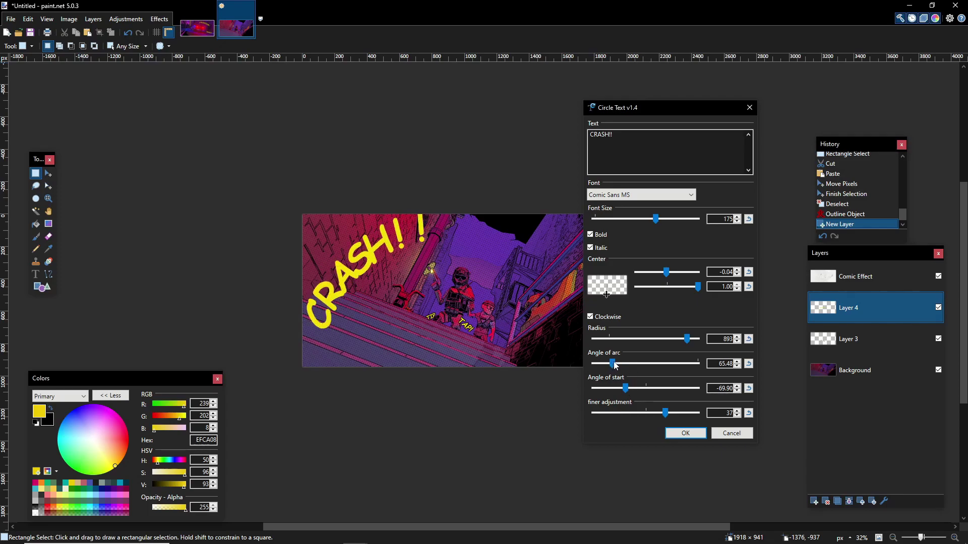
# Step: Set the finer adjustment to 0, font size to 138 and radius to 786, shorten the text to "CRASH!", and apply the circle text
pyautogui.moveTo(664, 414); pyautogui.dragTo(646, 425)
pyautogui.moveTo(686, 339); pyautogui.dragTo(700, 342)
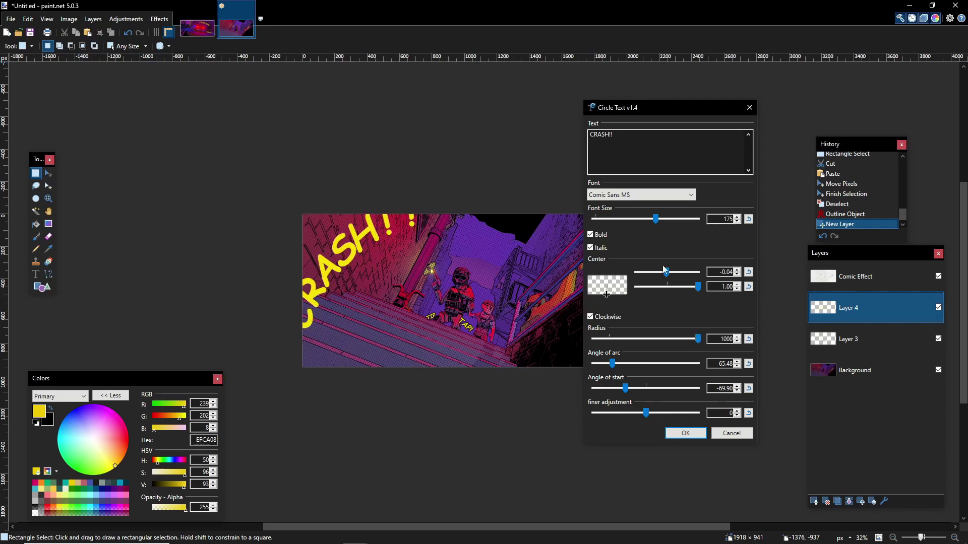
pyautogui.moveTo(658, 222); pyautogui.dragTo(642, 222)
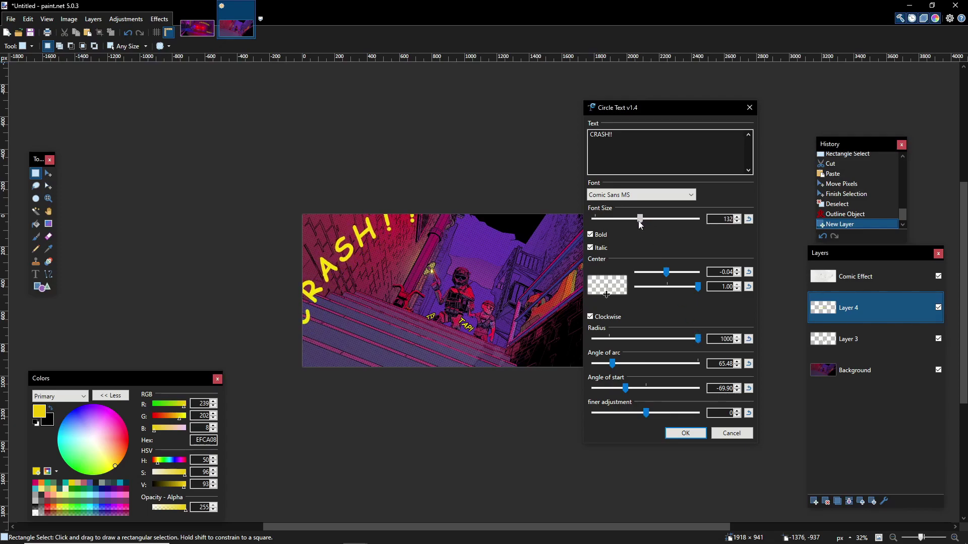
pyautogui.moveTo(700, 344); pyautogui.dragTo(676, 343)
pyautogui.click(628, 139)
pyautogui.press('BackSpace')
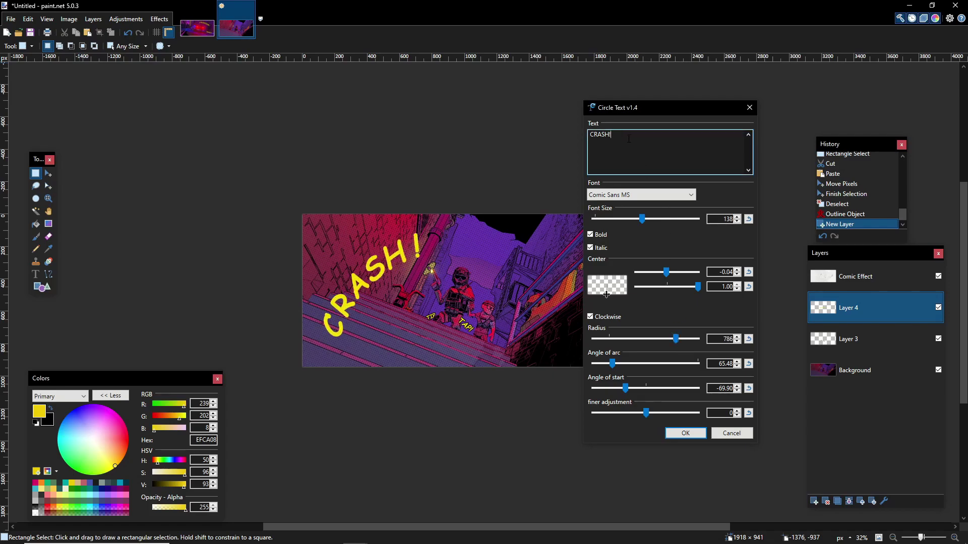
pyautogui.click(685, 434)
# Step: Undo the yellow CRASH! circle text and set the primary color to red E50909
pyautogui.keyDown('ctrl'); pyautogui.scroll(5, 301, 371); pyautogui.keyUp('ctrl')
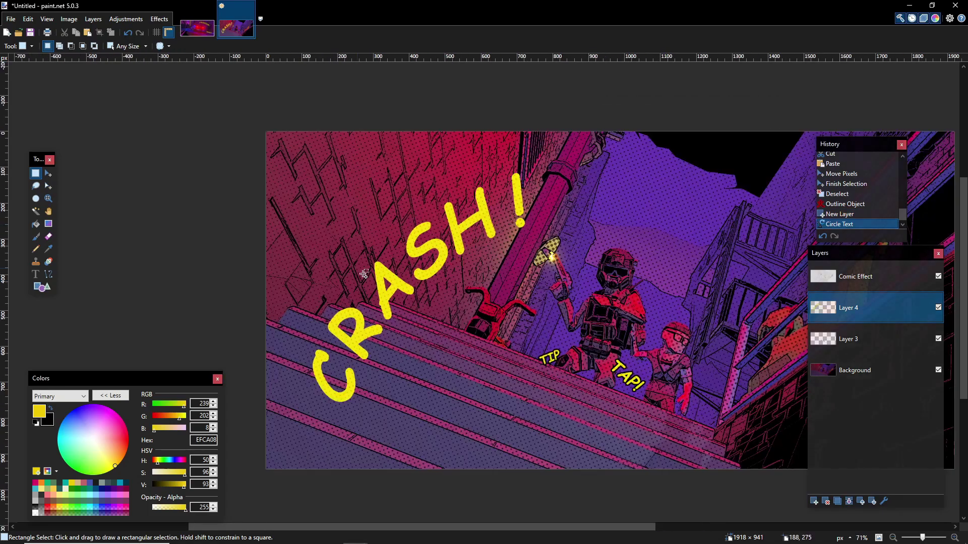
pyautogui.scroll(3, 436, 198)
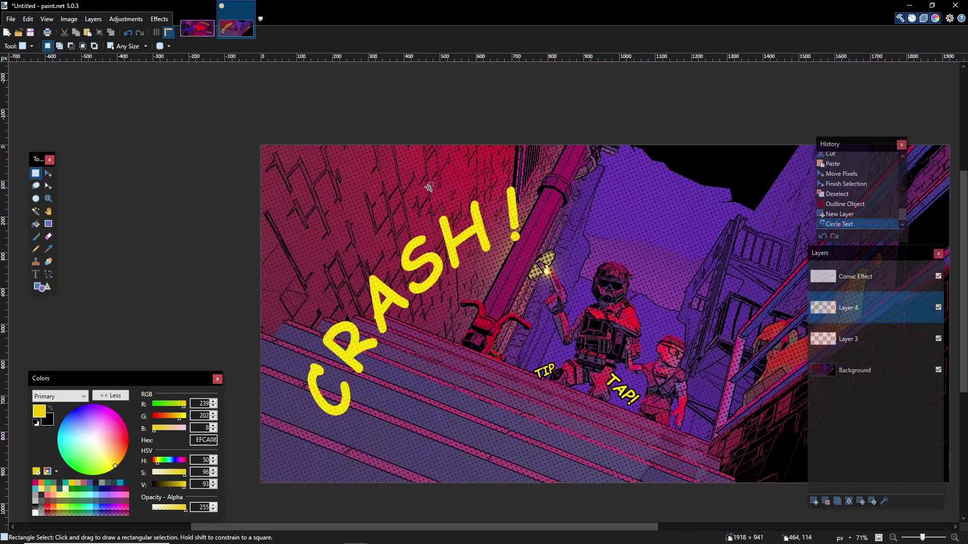
pyautogui.hotkey('ctrl', 'z')
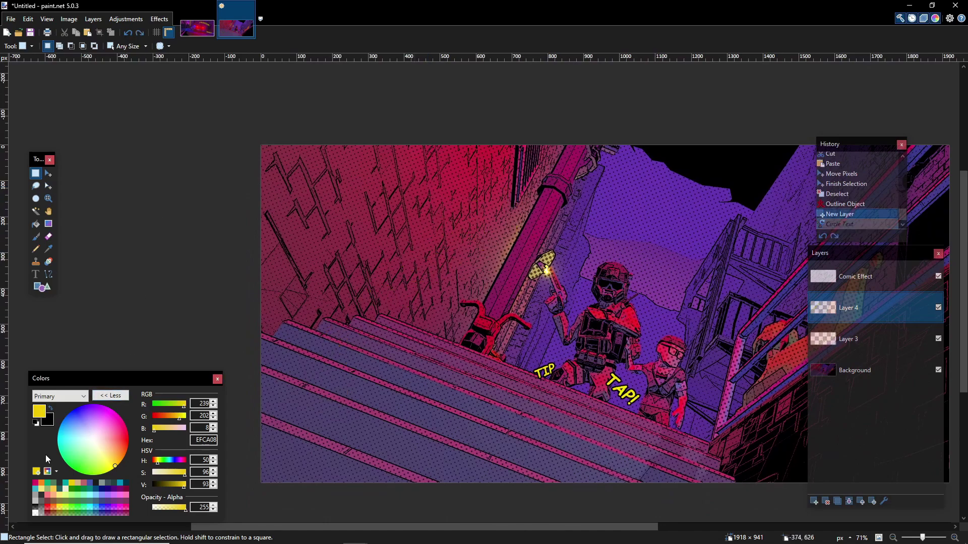
pyautogui.moveTo(160, 464); pyautogui.dragTo(182, 490)
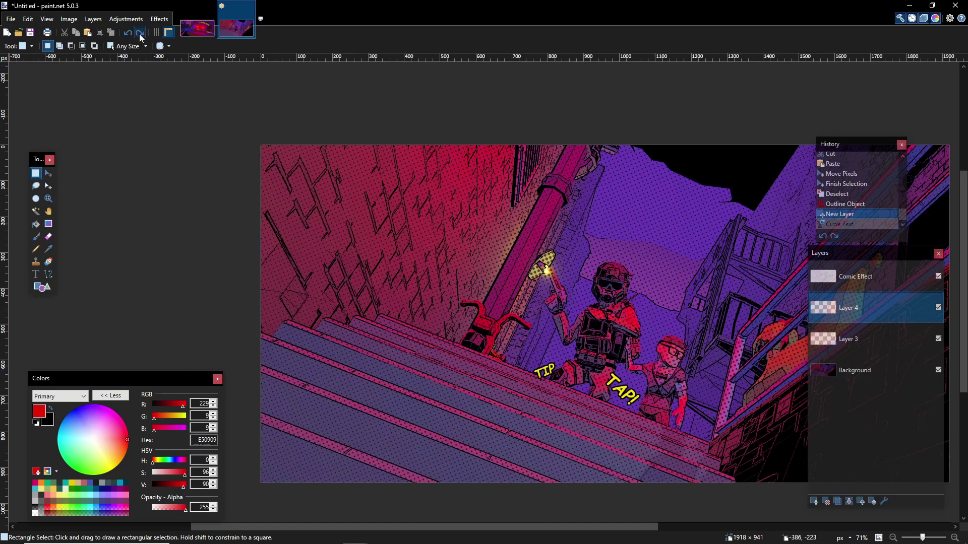
# Step: Repeat the Circle Text effect so CRASH! is rendered in the red primary color
pyautogui.click(159, 19)
pyautogui.click(176, 30)
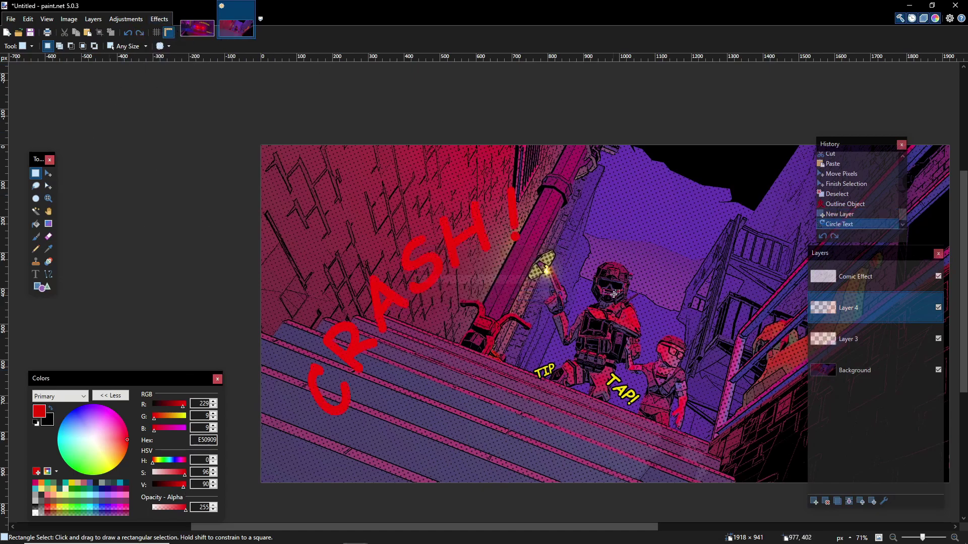
pyautogui.hscroll(2, 395, 309)
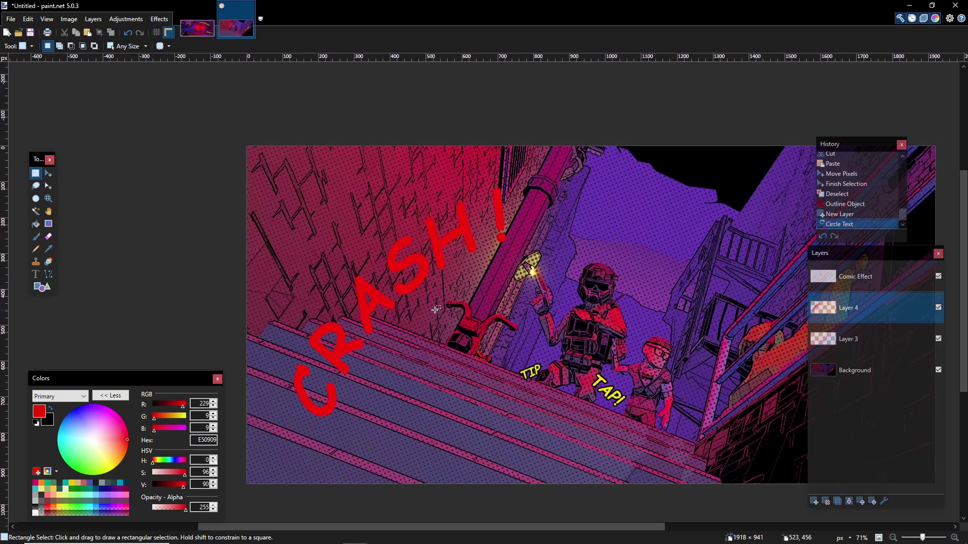
# Step: Cut and paste the part of the layer holding CRASH! and move the lettering up and left toward the canvas corner
pyautogui.keyDown('ctrl'); pyautogui.scroll(-5, 511, 329); pyautogui.keyUp('ctrl')
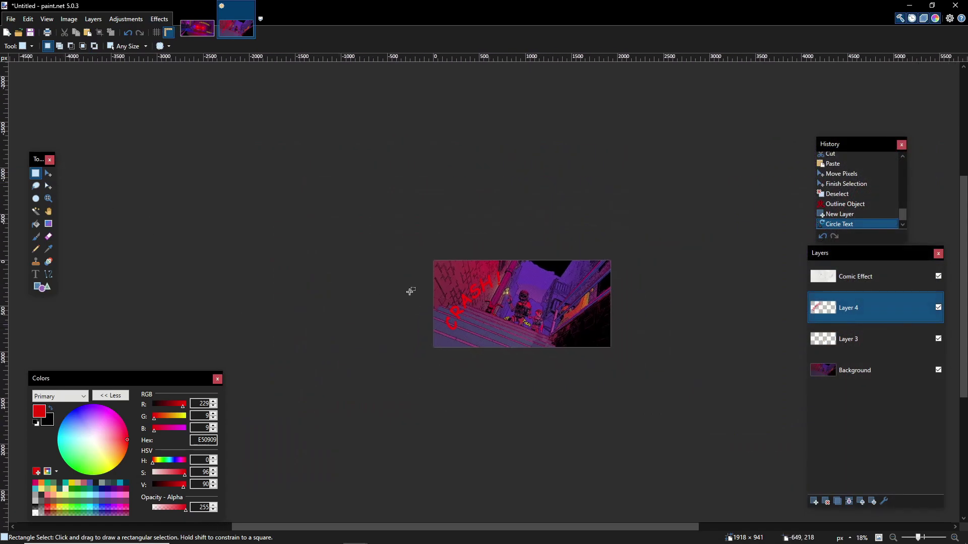
pyautogui.moveTo(401, 365); pyautogui.dragTo(520, 209)
pyautogui.hotkey('ctrl', 'x')
pyautogui.hotkey('ctrl', 'v')
pyautogui.moveTo(540, 360); pyautogui.dragTo(530, 355)
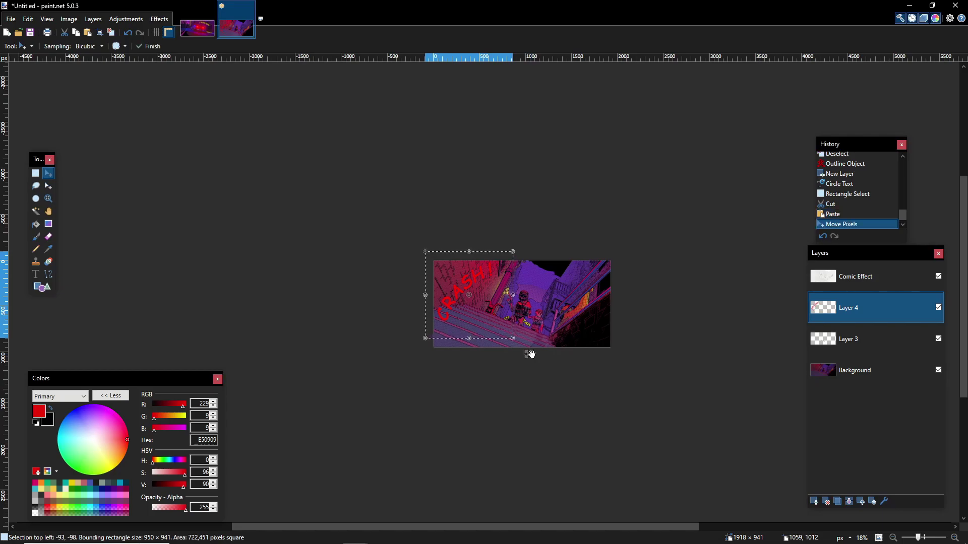
pyautogui.press('s')
pyautogui.hotkey('ctrl', 'd')
pyautogui.keyDown('ctrl'); pyautogui.scroll(3, 501, 275); pyautogui.keyUp('ctrl')
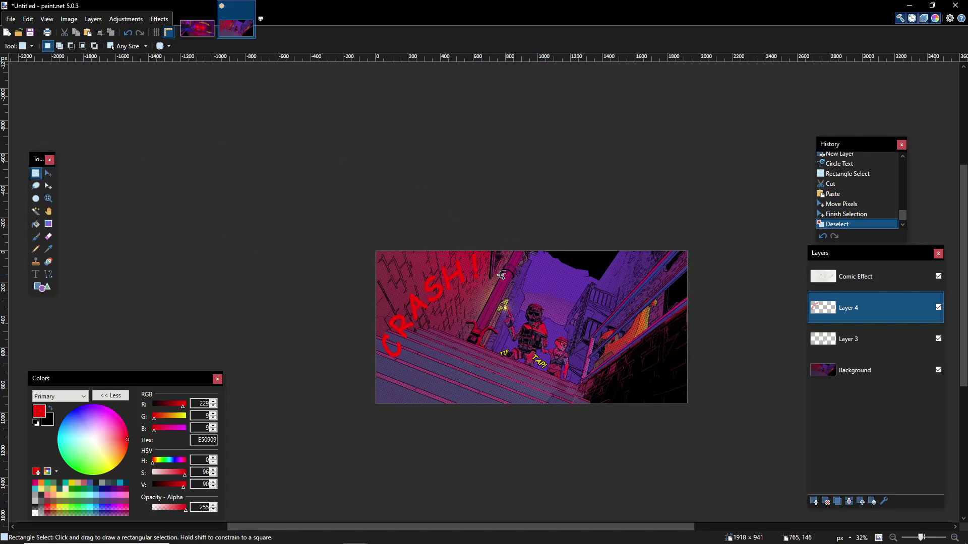
pyautogui.scroll(-1, 462, 262)
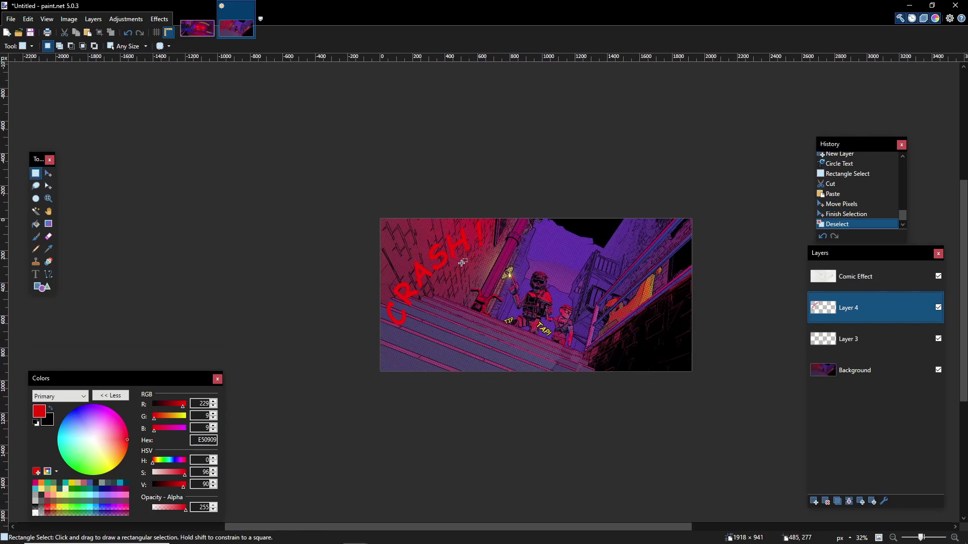
pyautogui.click(158, 23)
pyautogui.moveTo(189, 135)
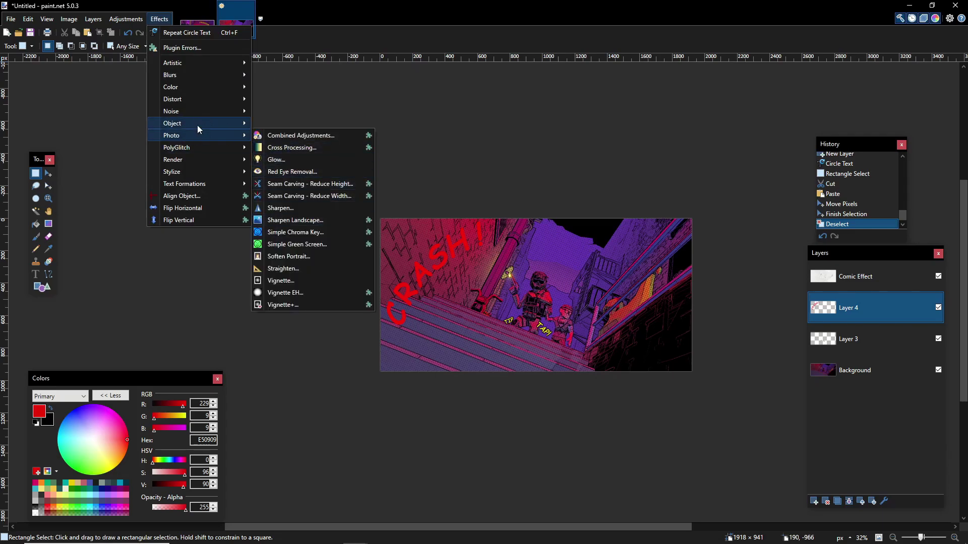
pyautogui.click(283, 123)
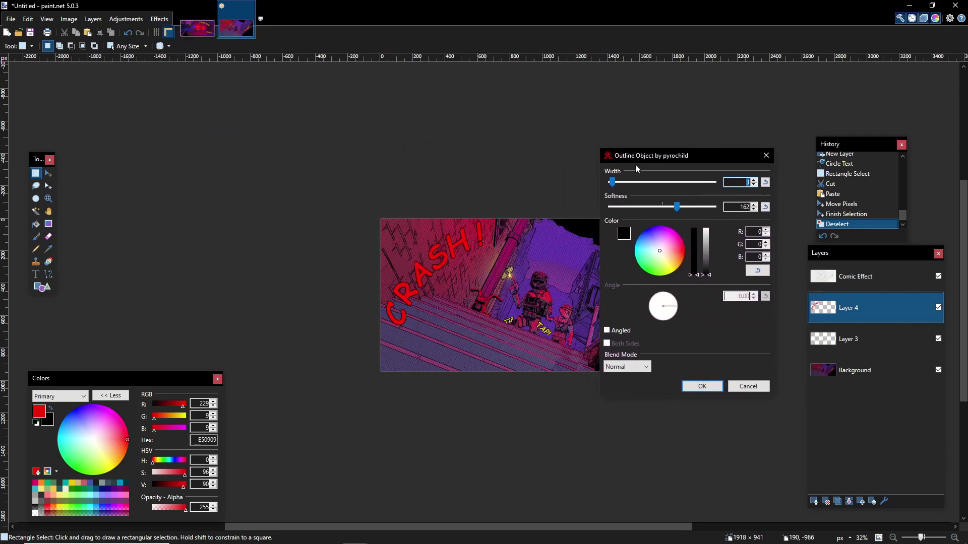
pyautogui.moveTo(615, 188)
pyautogui.mouseDown()
pyautogui.moveTo(633, 186)
pyautogui.moveTo(622, 186)
pyautogui.mouseUp()
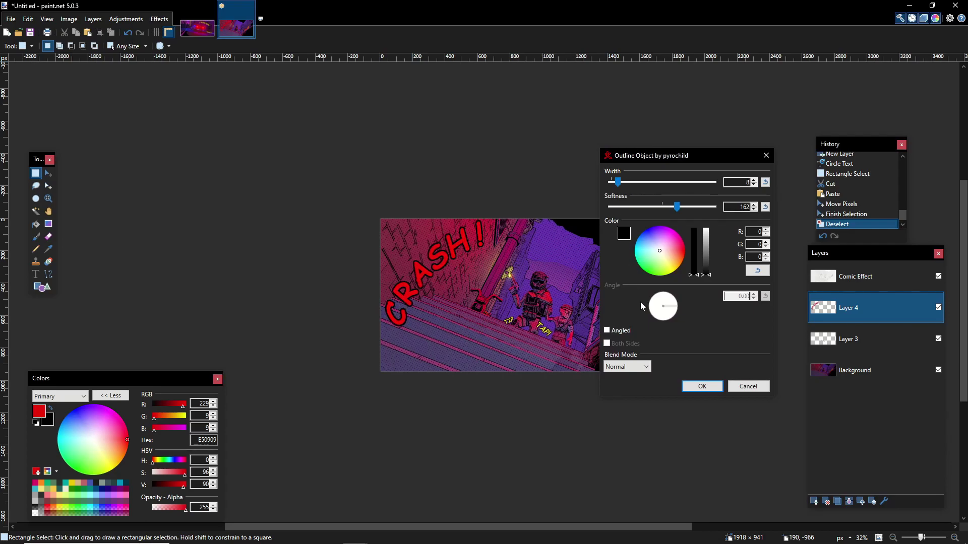
pyautogui.click(747, 387)
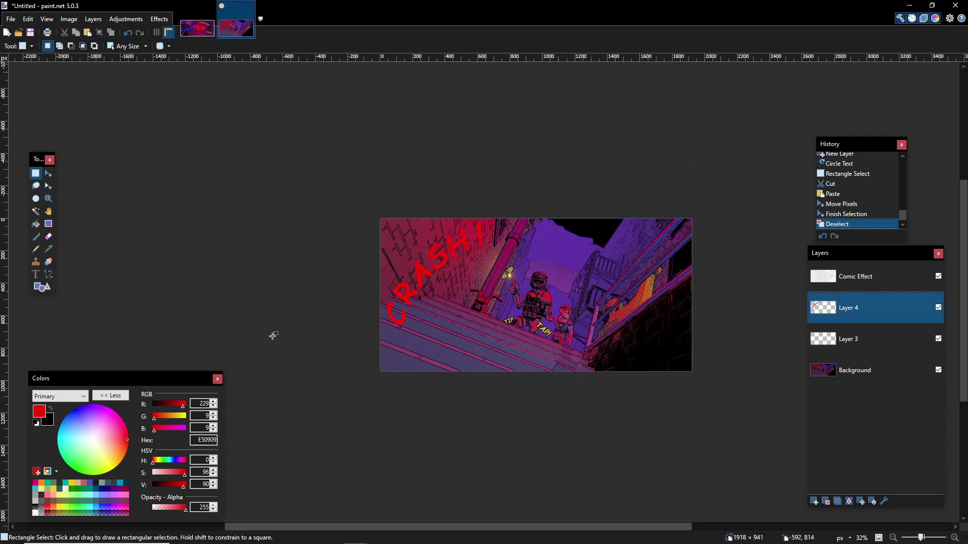
# Step: Try a black drop shadow with a distance of 19.4 on the CRASH! lettering, without an outline
pyautogui.click(159, 19)
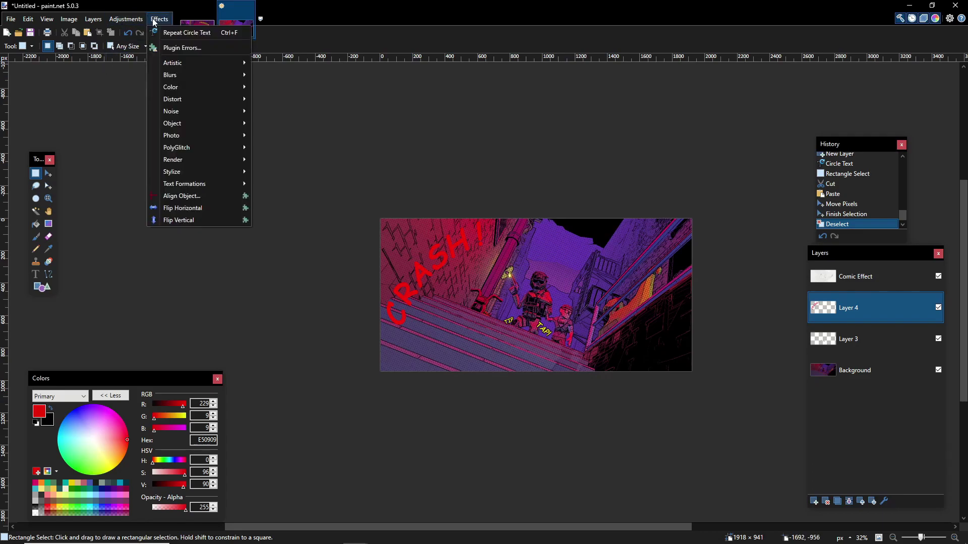
pyautogui.moveTo(180, 124)
pyautogui.click(282, 126)
pyautogui.moveTo(428, 156); pyautogui.dragTo(580, 106)
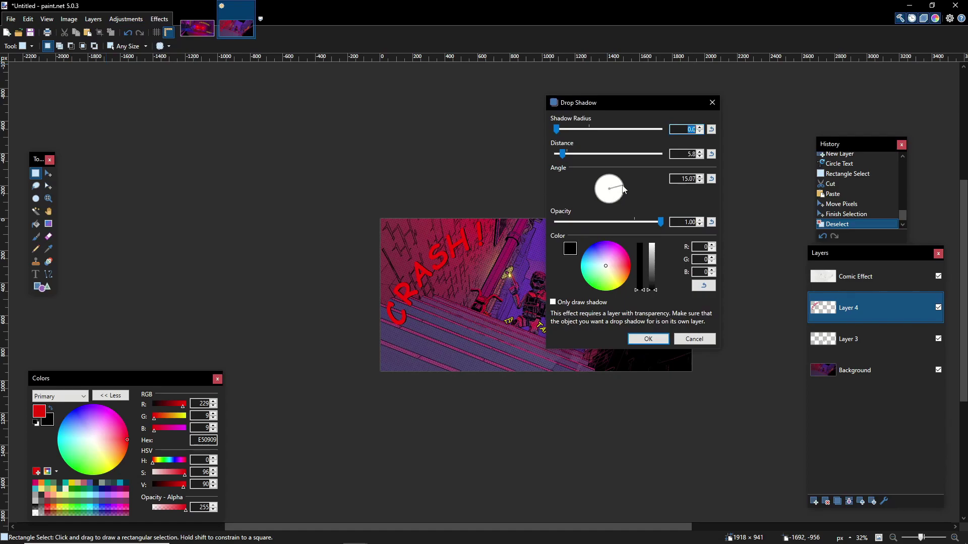
pyautogui.moveTo(564, 156); pyautogui.dragTo(577, 154)
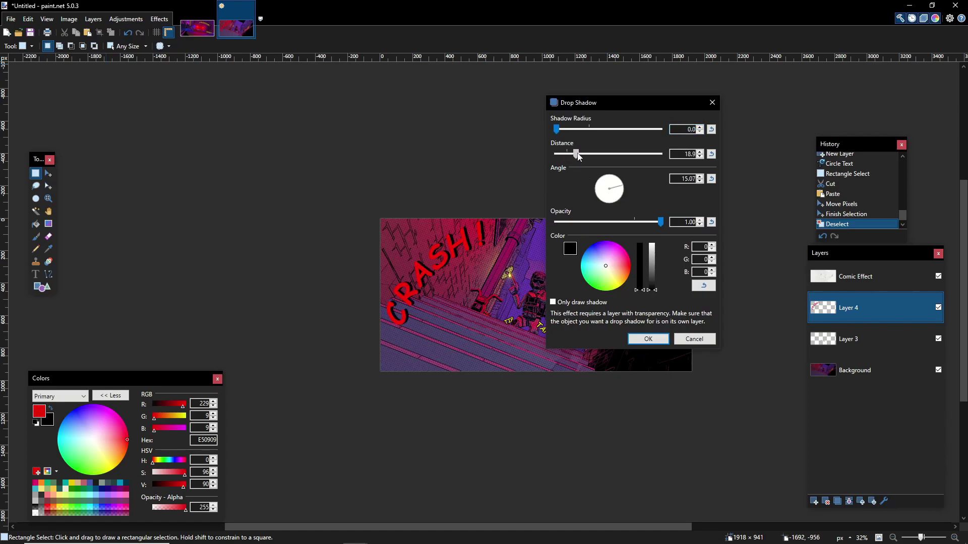
pyautogui.click(636, 340)
pyautogui.press('super')
pyautogui.press('Escape')
pyautogui.keyDown('ctrl'); pyautogui.scroll(3, 449, 304); pyautogui.keyUp('ctrl')
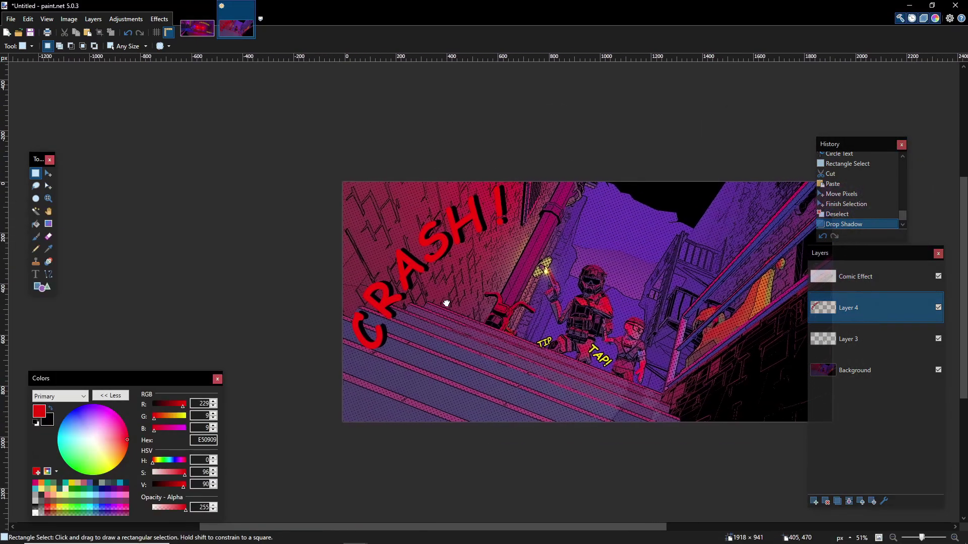
pyautogui.hotkey('ctrl', 'z')
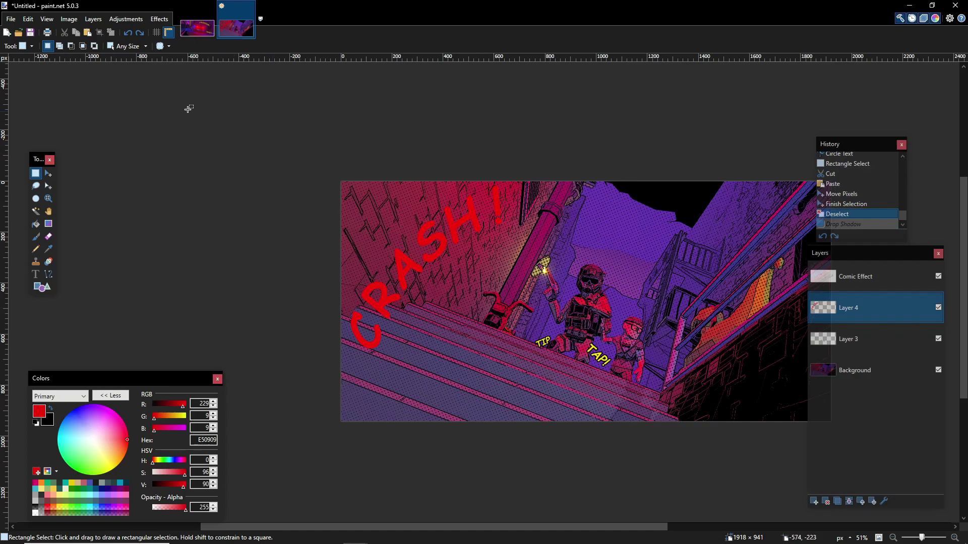
# Step: Try the Outline Object effect with its default width on the CRASH! lettering and preview a drop shadow over it
pyautogui.click(155, 22)
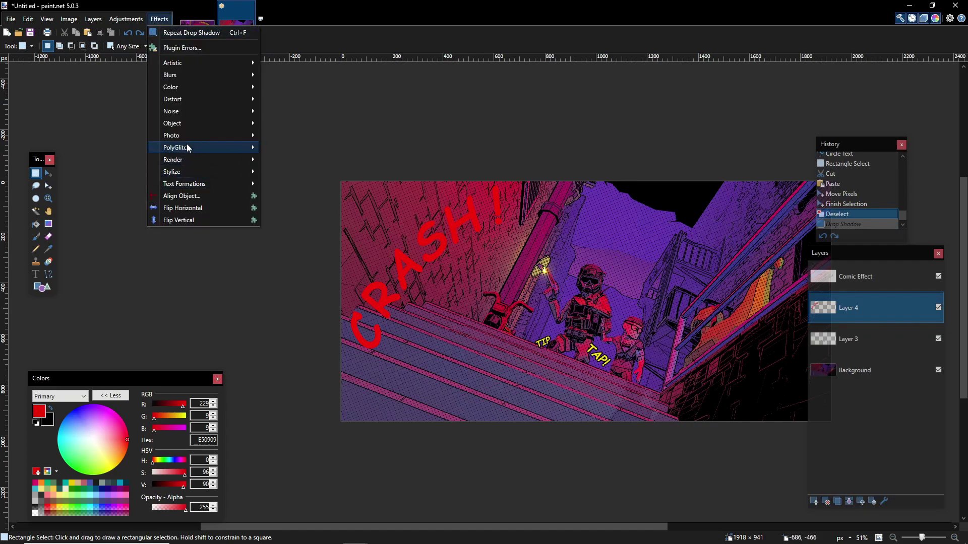
pyautogui.moveTo(191, 123)
pyautogui.click(297, 136)
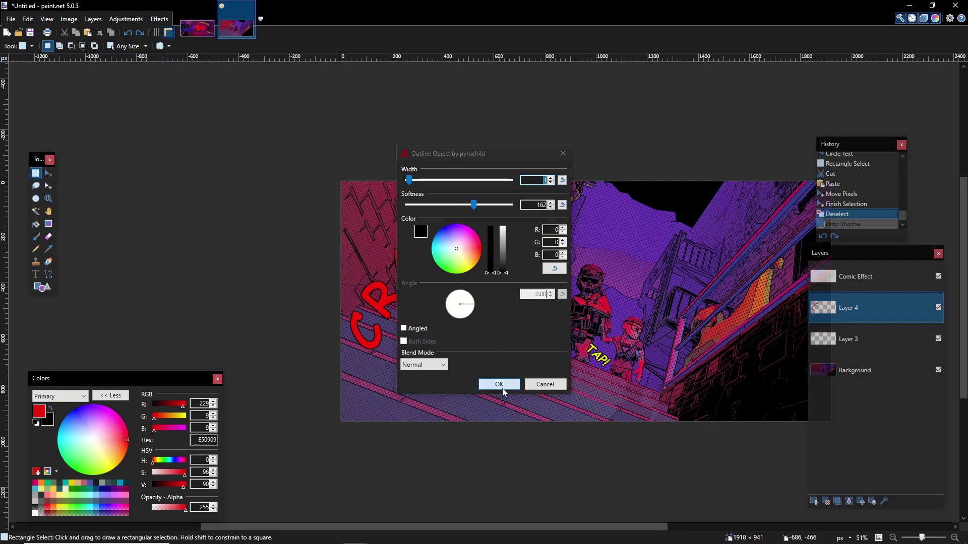
pyautogui.click(500, 386)
pyautogui.click(159, 19)
pyautogui.moveTo(192, 123)
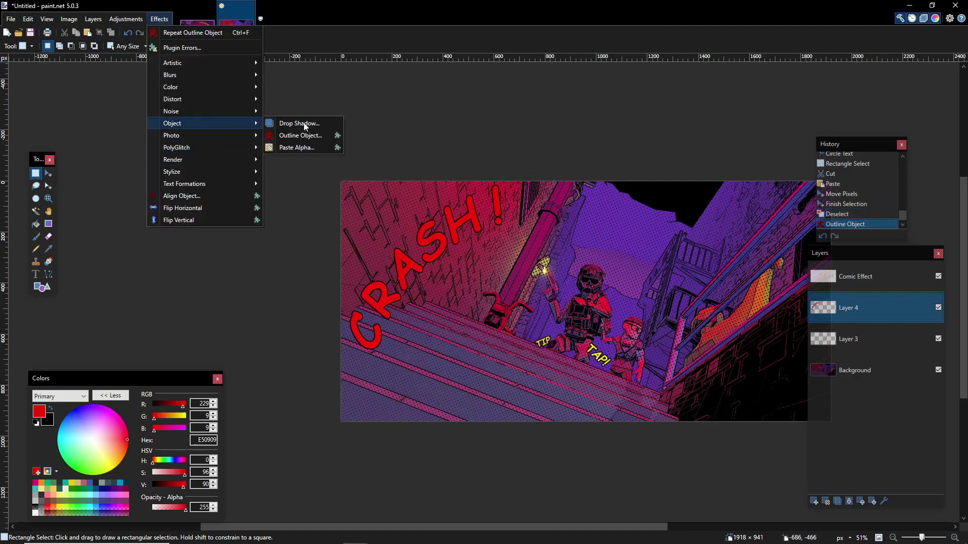
pyautogui.click(298, 123)
pyautogui.moveTo(440, 153); pyautogui.dragTo(647, 137)
pyautogui.click(748, 372)
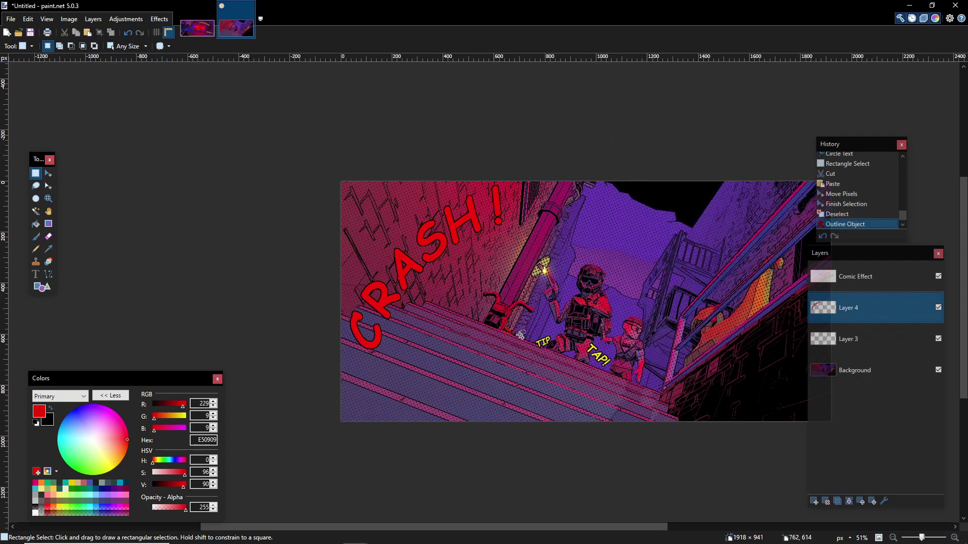
pyautogui.hotkey('ctrl', 'z')
# Step: Outline the CRASH! lettering in black with width 8 and softness 162
pyautogui.click(159, 19)
pyautogui.moveTo(178, 126)
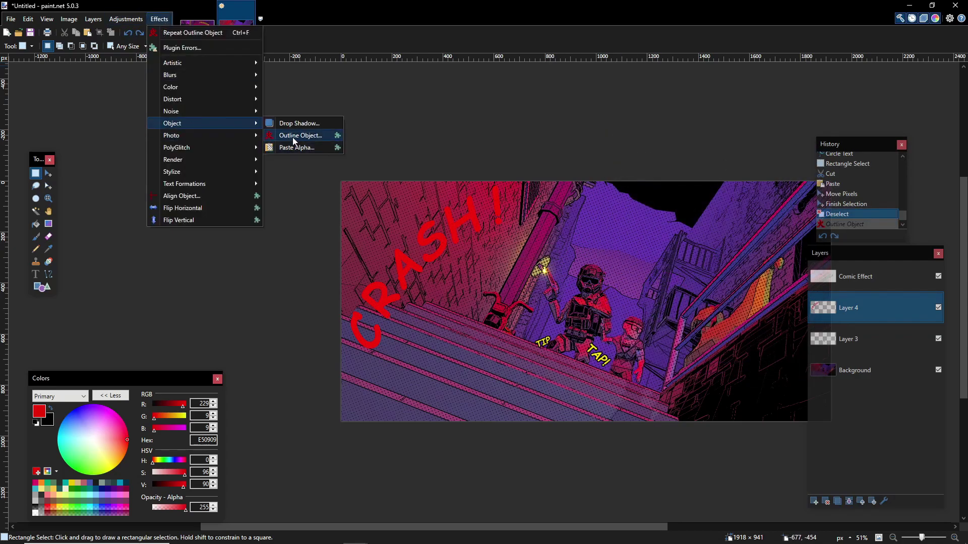
pyautogui.click(297, 135)
pyautogui.moveTo(464, 156); pyautogui.dragTo(520, 172)
pyautogui.click(606, 193)
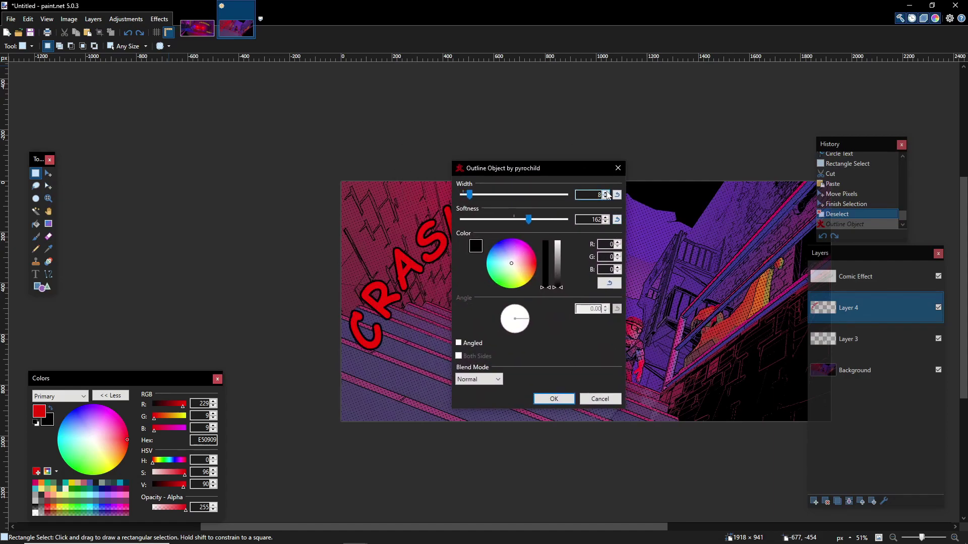
pyautogui.click(561, 400)
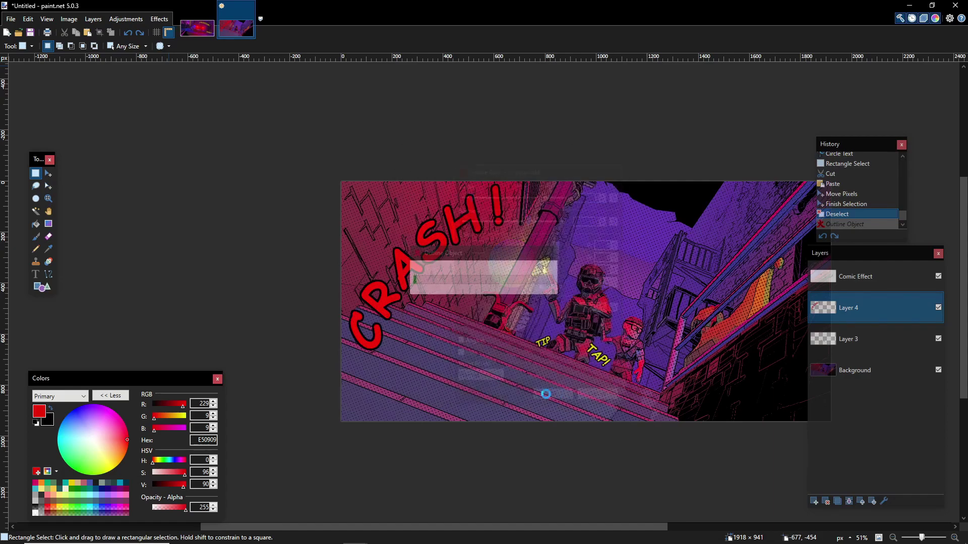
# Step: Add a black drop shadow to the outlined CRASH! lettering with radius 0, distance 19.4, angle 15.07 and opacity 1.00
pyautogui.click(168, 22)
pyautogui.moveTo(186, 123)
pyautogui.click(284, 124)
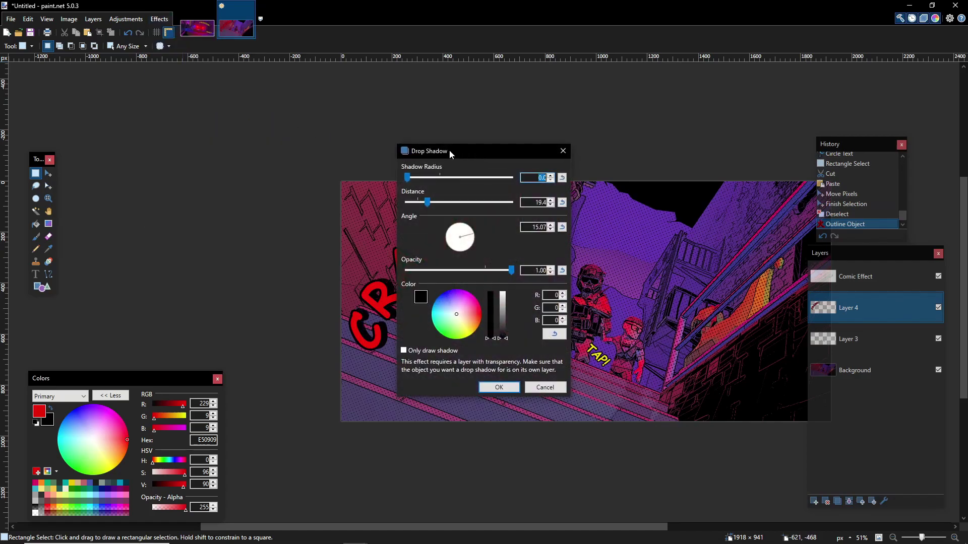
pyautogui.moveTo(450, 155); pyautogui.dragTo(726, 127)
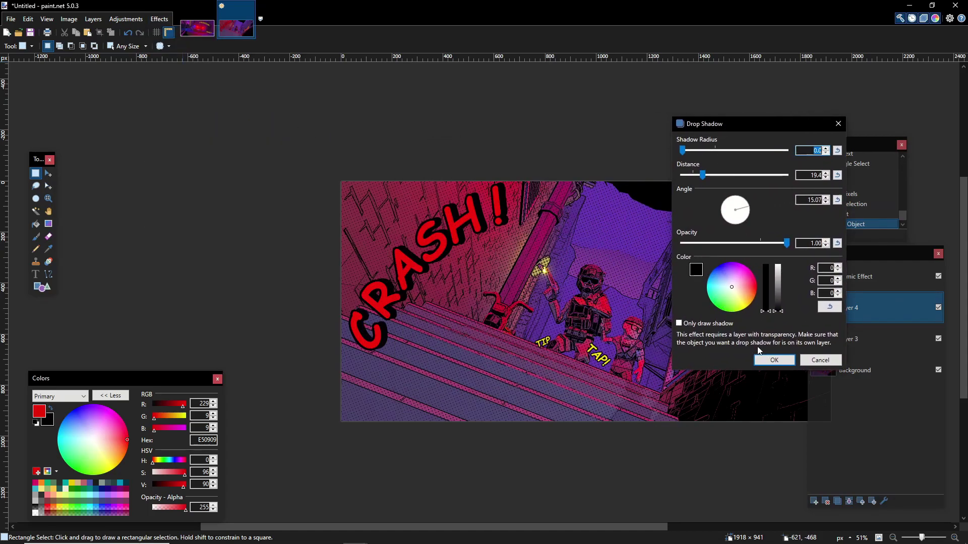
pyautogui.click(772, 360)
pyautogui.keyDown('ctrl'); pyautogui.scroll(-5, 450, 276); pyautogui.keyUp('ctrl')
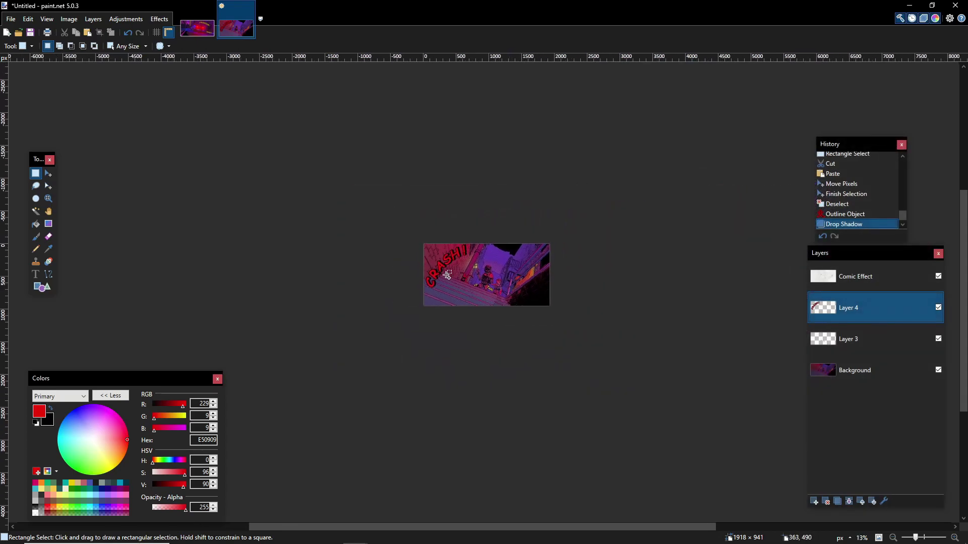
pyautogui.keyDown('ctrl'); pyautogui.scroll(3, 450, 276); pyautogui.keyUp('ctrl')
pyautogui.moveTo(406, 305); pyautogui.dragTo(525, 153)
pyautogui.click(572, 200)
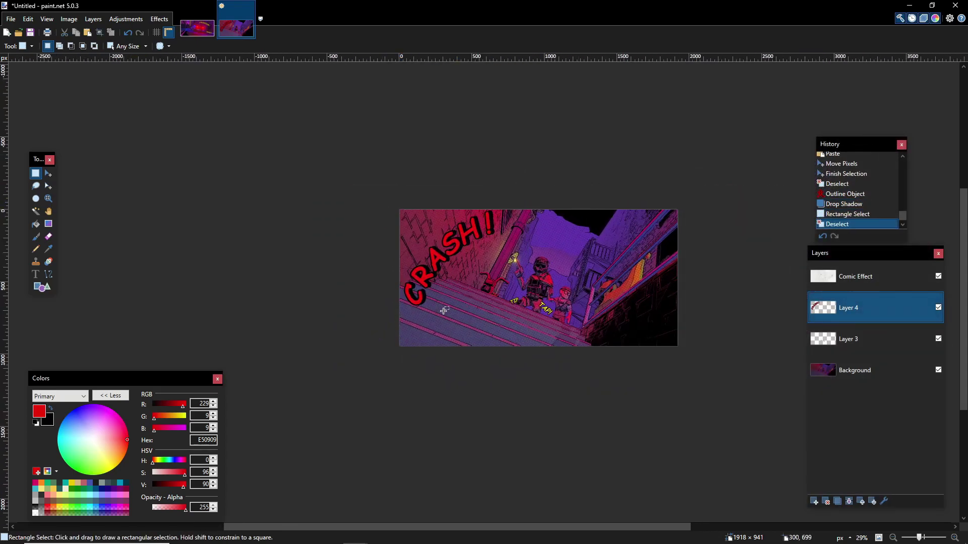
pyautogui.scroll(1, 505, 288)
pyautogui.hscroll(1, 505, 288)
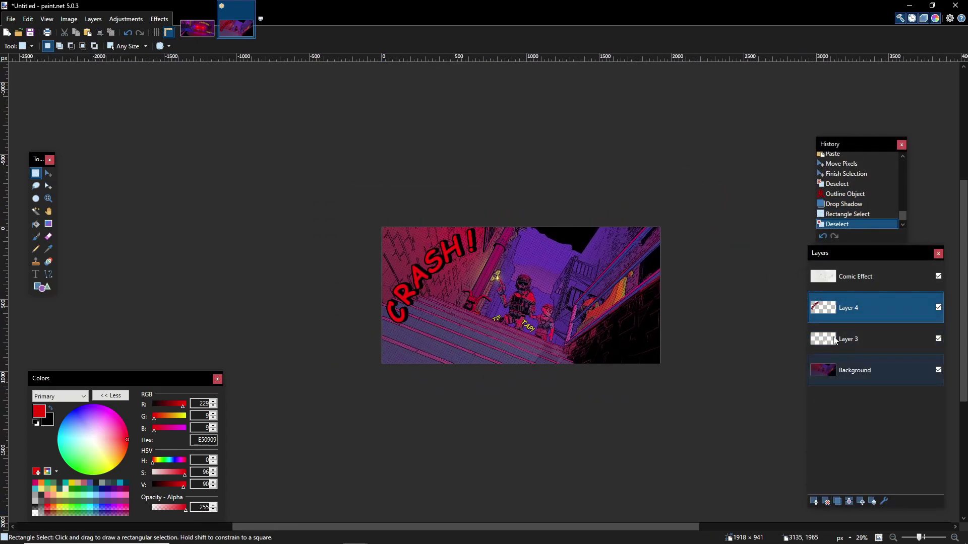
# Step: Add a new layer directly above Layer 3 and set the primary color to red F92525 and the secondary to orange FB8B24
pyautogui.click(835, 348)
pyautogui.click(817, 501)
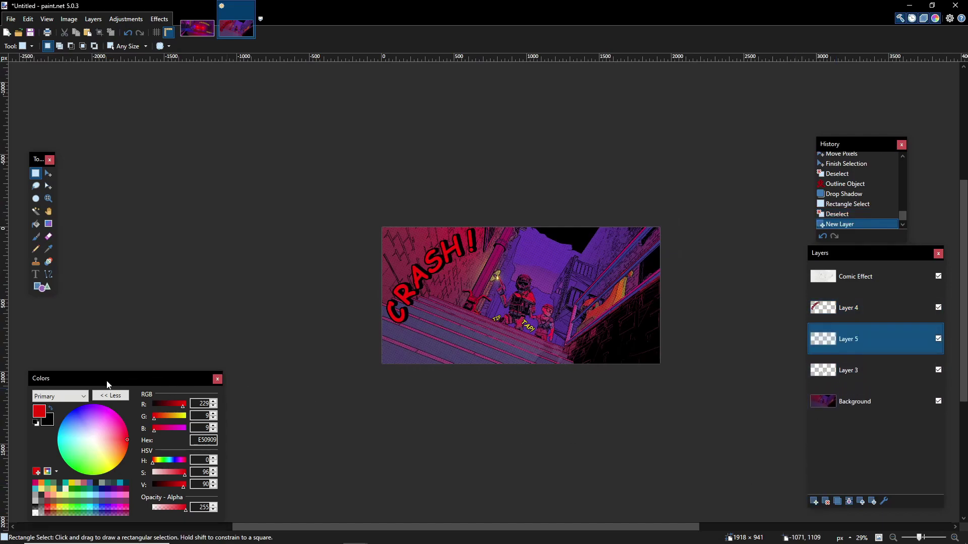
pyautogui.click(41, 419)
pyautogui.click(39, 411)
pyautogui.click(40, 484)
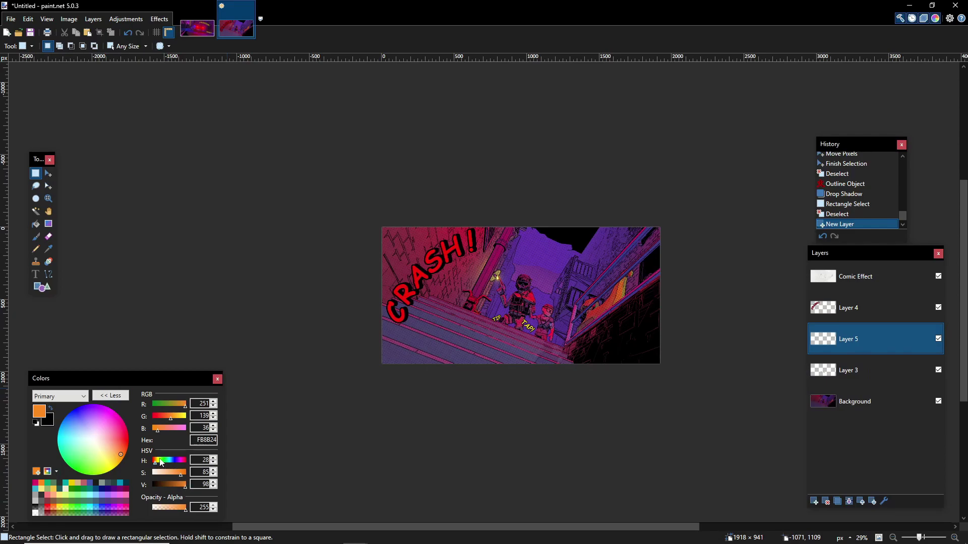
pyautogui.moveTo(154, 463); pyautogui.dragTo(153, 465)
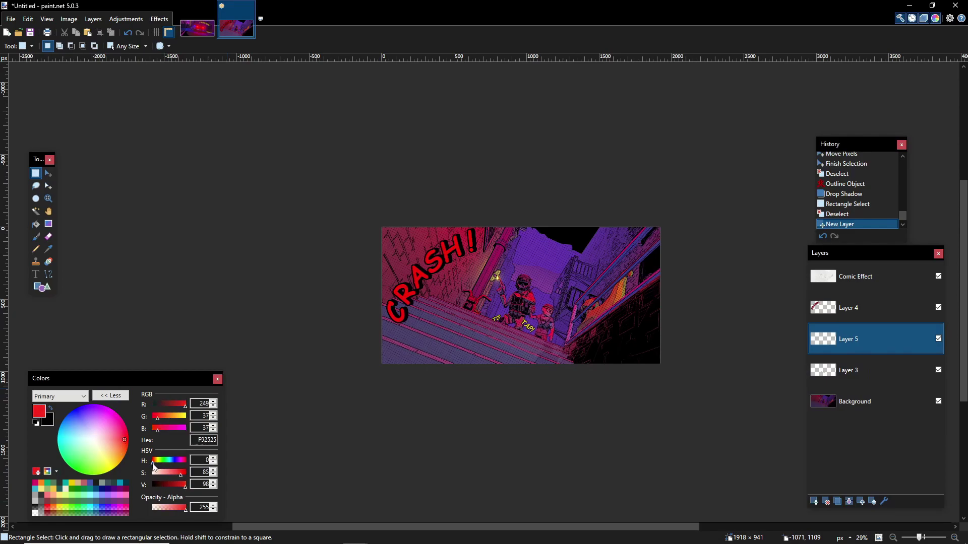
pyautogui.click(47, 419)
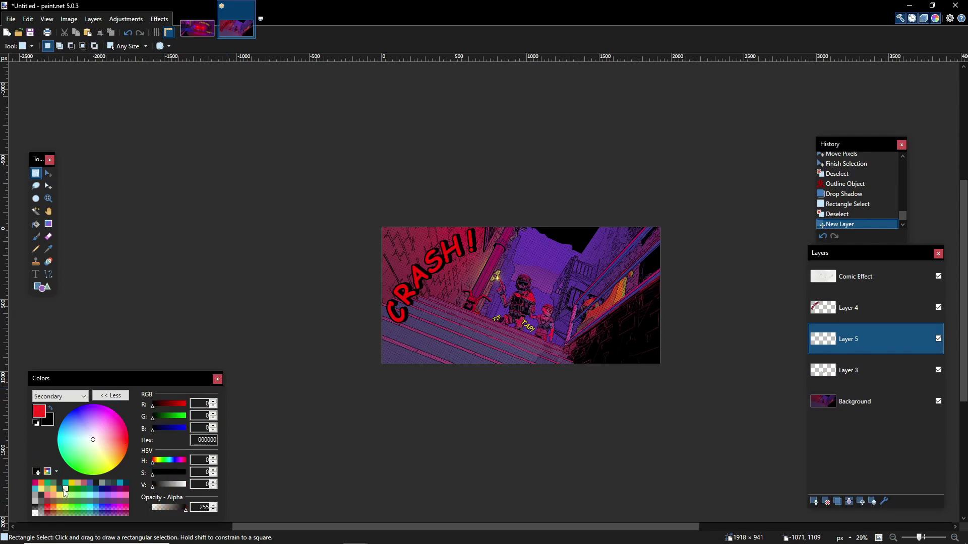
pyautogui.click(46, 487)
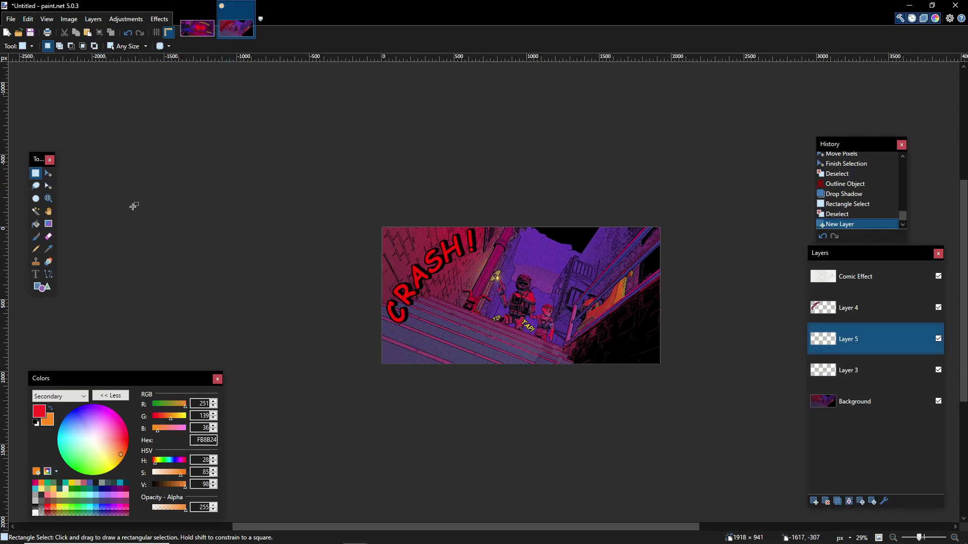
# Step: Draw a filled and outlined "New and Improved" burst shape about 770 × 415 pixels beside the CRASH! lettering, using brush size 10
pyautogui.click(42, 287)
pyautogui.click(66, 50)
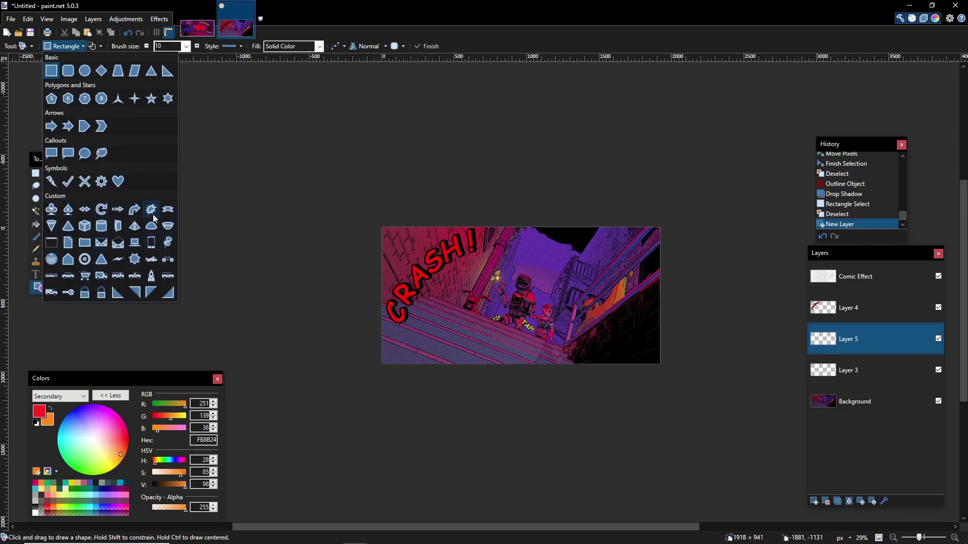
pyautogui.click(134, 212)
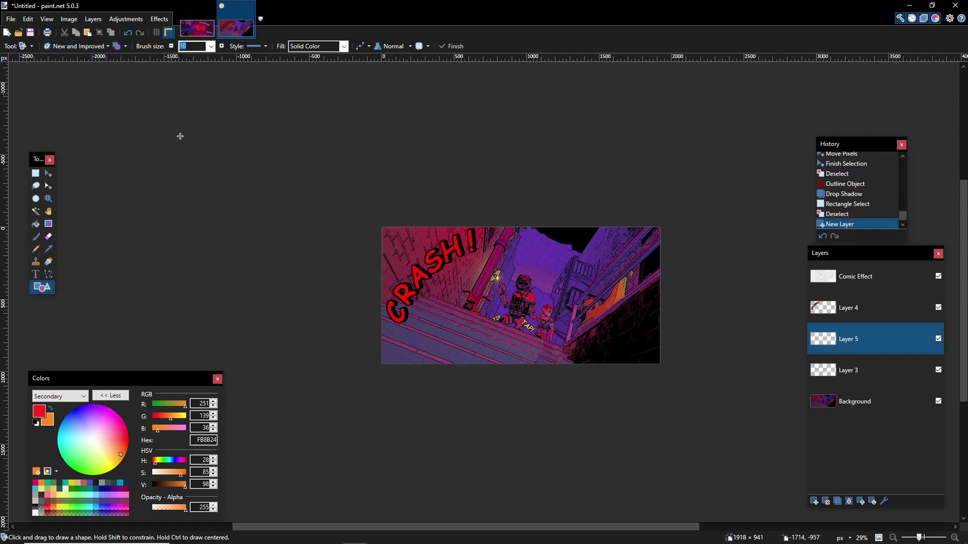
pyautogui.click(116, 46)
pyautogui.moveTo(438, 324)
pyautogui.mouseDown()
pyautogui.moveTo(529, 237)
pyautogui.moveTo(550, 263)
pyautogui.mouseUp()
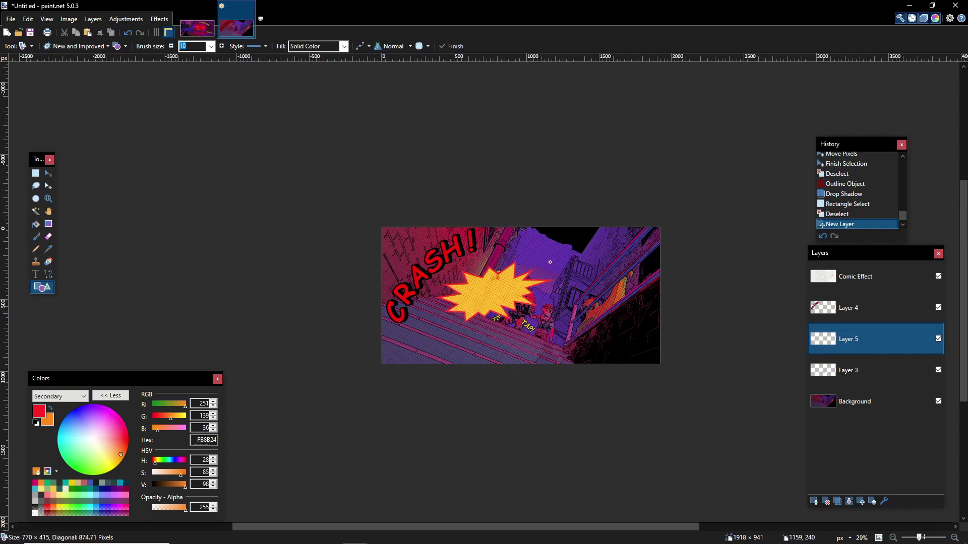
# Step: Rotate the burst shape to follow the lettering's slant and move it directly behind the CRASH! lettering
pyautogui.moveTo(568, 331); pyautogui.dragTo(580, 297, button='right')
pyautogui.moveTo(580, 296); pyautogui.dragTo(517, 265)
pyautogui.click(40, 176)
pyautogui.keyDown('ctrl'); pyautogui.scroll(2, 542, 309); pyautogui.keyUp('ctrl')
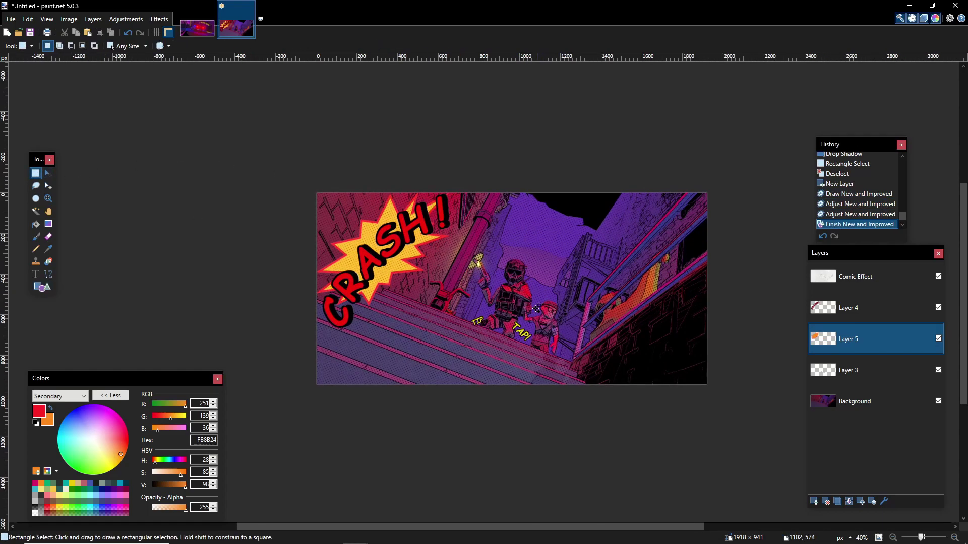
# Step: Clear the selection and flatten all layers of the comic panel into a single image
pyautogui.keyDown('ctrl'); pyautogui.scroll(1, 465, 291); pyautogui.keyUp('ctrl')
pyautogui.keyDown('ctrl'); pyautogui.scroll(-3, 514, 259); pyautogui.keyUp('ctrl')
pyautogui.hscroll(2, 514, 259)
pyautogui.moveTo(601, 326); pyautogui.dragTo(290, 119)
pyautogui.click(313, 135)
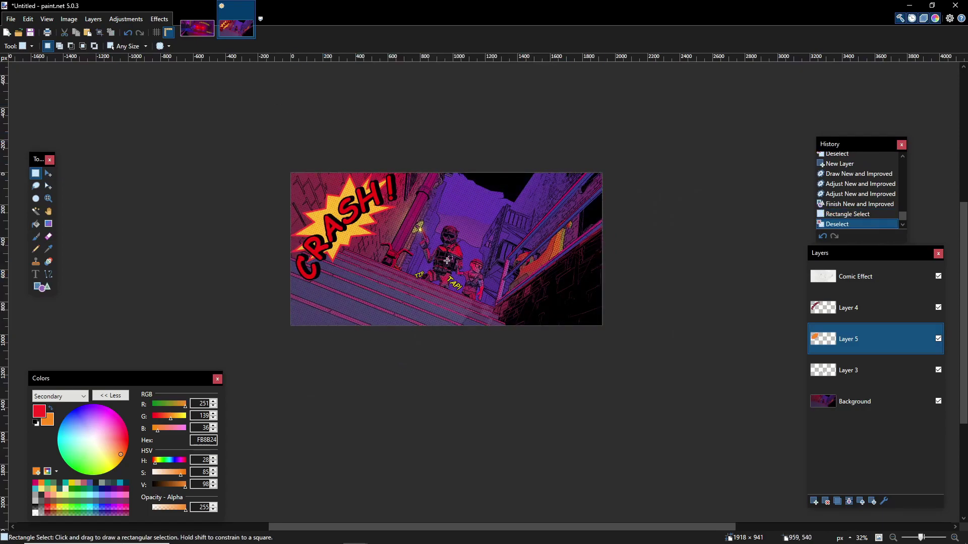
pyautogui.hotkey('ctrl', 'shift', 'f')
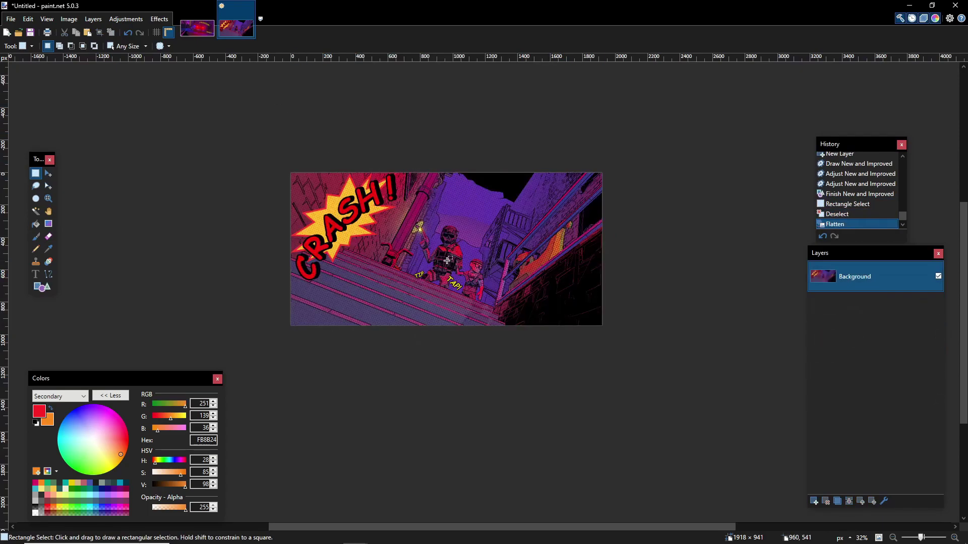
pyautogui.keyDown('ctrl'); pyautogui.scroll(4, 392, 237); pyautogui.keyUp('ctrl')
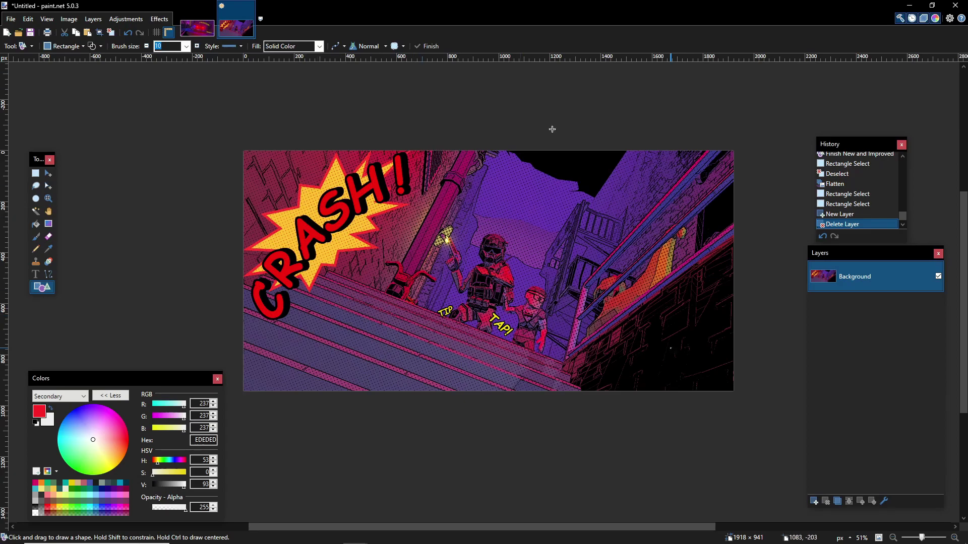
# Step: Clear the selection and add a new empty layer above the flattened comic image
pyautogui.click(35, 174)
pyautogui.click(258, 159)
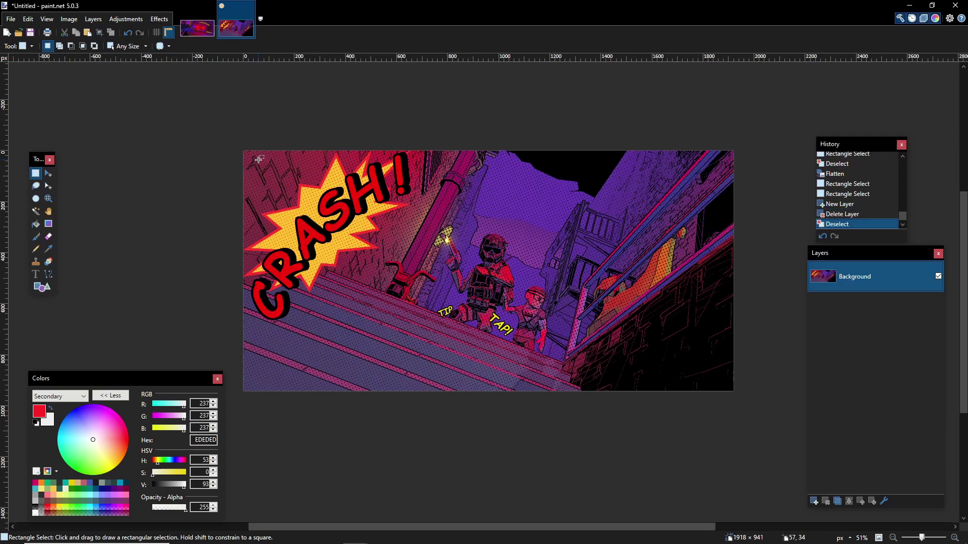
pyautogui.moveTo(673, 352); pyautogui.dragTo(670, 345)
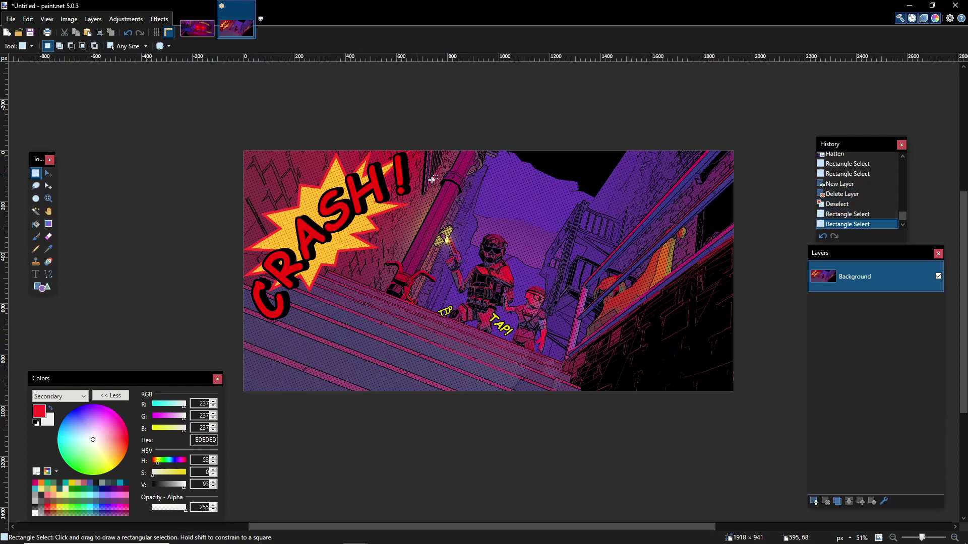
pyautogui.click(824, 501)
pyautogui.click(825, 501)
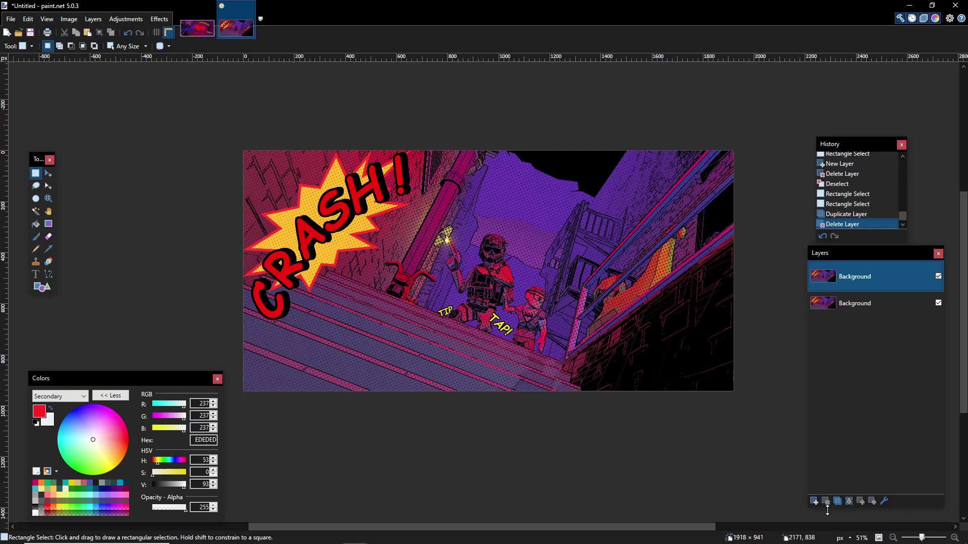
pyautogui.click(814, 501)
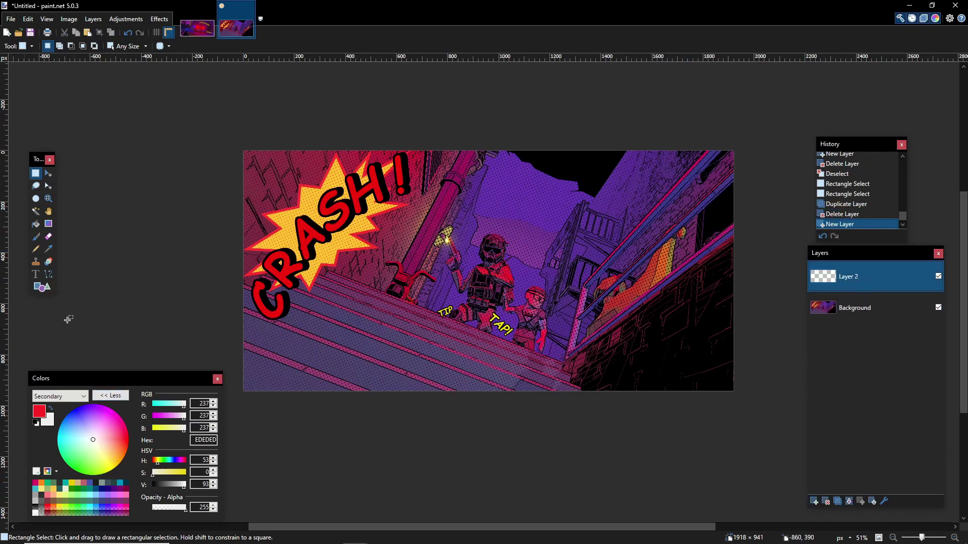
# Step: Activate the Rectangle shape with brush size 10 and set the primary color to light gray with saturation 0 and value 75
pyautogui.click(42, 287)
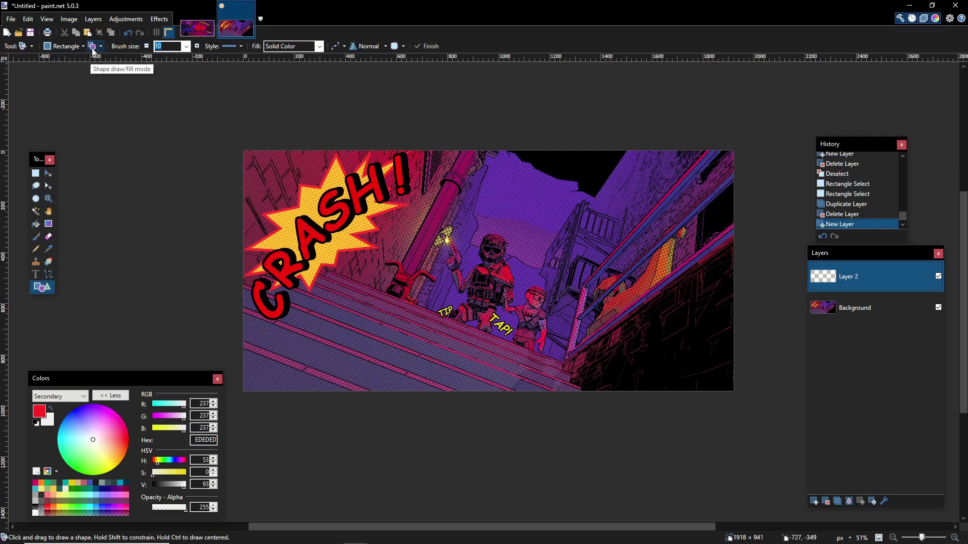
pyautogui.click(40, 412)
pyautogui.moveTo(176, 476); pyautogui.dragTo(140, 488)
pyautogui.click(197, 484)
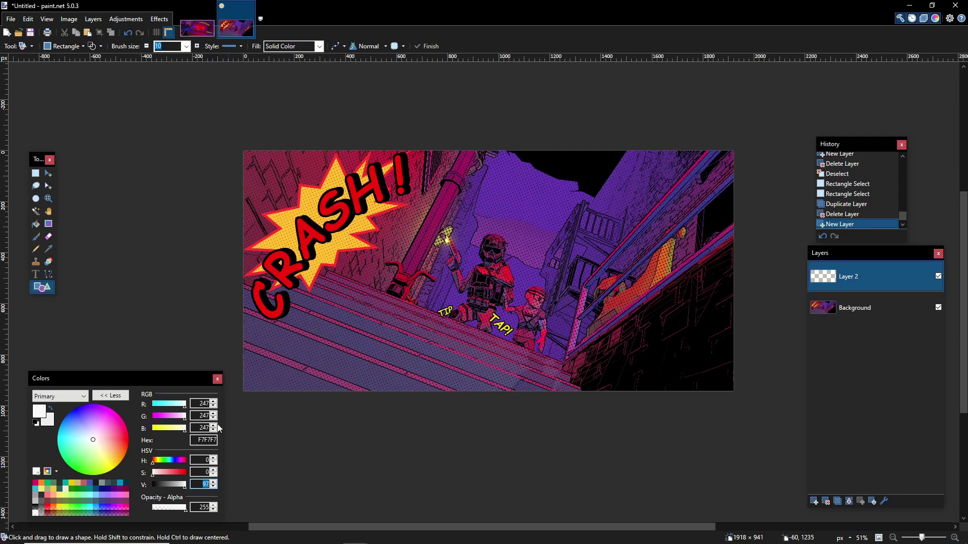
pyautogui.write('75')
pyautogui.scroll(-1, 458, 398)
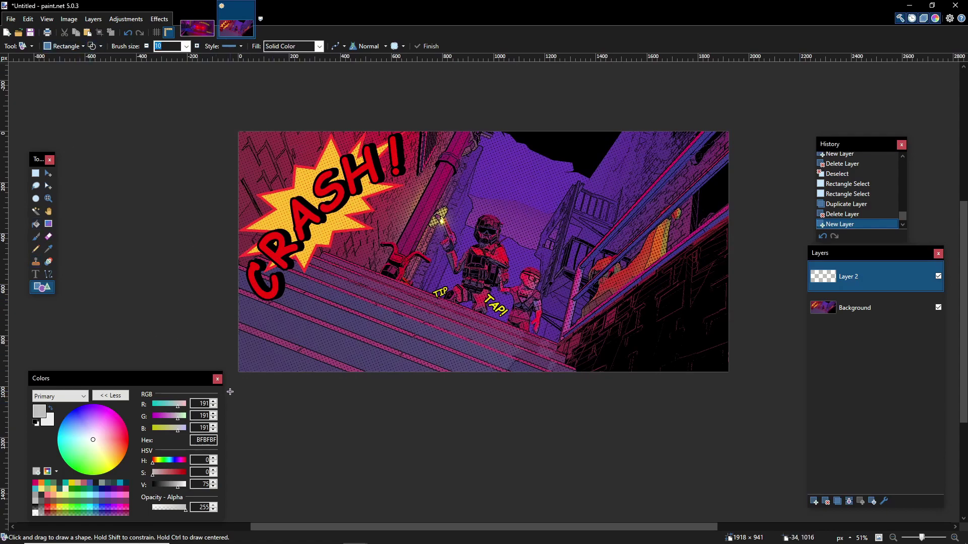
# Step: Draw a gray rectangular border fitted to the full 1918 × 941 pixel image edge and merge its layer down into the Background
pyautogui.moveTo(243, 368); pyautogui.dragTo(727, 138)
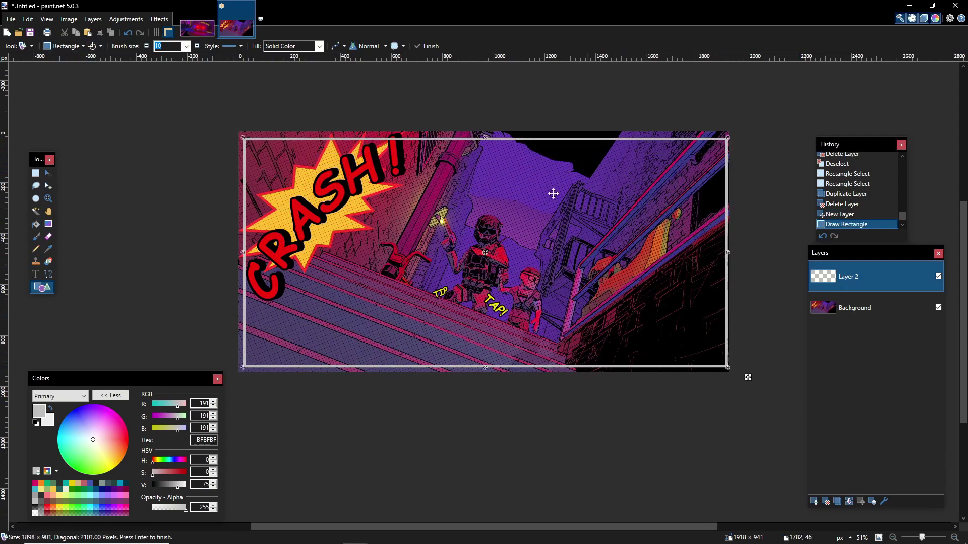
pyautogui.hscroll(-3, 434, 277)
pyautogui.keyDown('ctrl'); pyautogui.scroll(10, 394, 315); pyautogui.keyUp('ctrl')
pyautogui.moveTo(393, 303); pyautogui.dragTo(313, 392)
pyautogui.keyDown('ctrl'); pyautogui.scroll(-15, 547, 324); pyautogui.keyUp('ctrl')
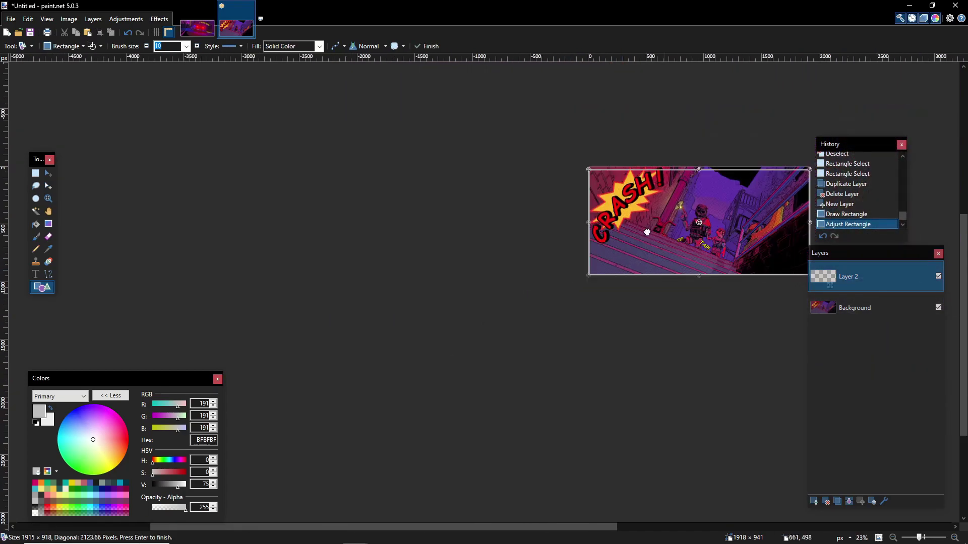
pyautogui.keyDown('ctrl'); pyautogui.scroll(4, 537, 280); pyautogui.keyUp('ctrl')
pyautogui.keyDown('ctrl'); pyautogui.scroll(8, 537, 280); pyautogui.keyUp('ctrl')
pyautogui.moveTo(673, 315); pyautogui.dragTo(679, 200)
pyautogui.keyDown('ctrl'); pyautogui.scroll(-10, 392, 314); pyautogui.keyUp('ctrl')
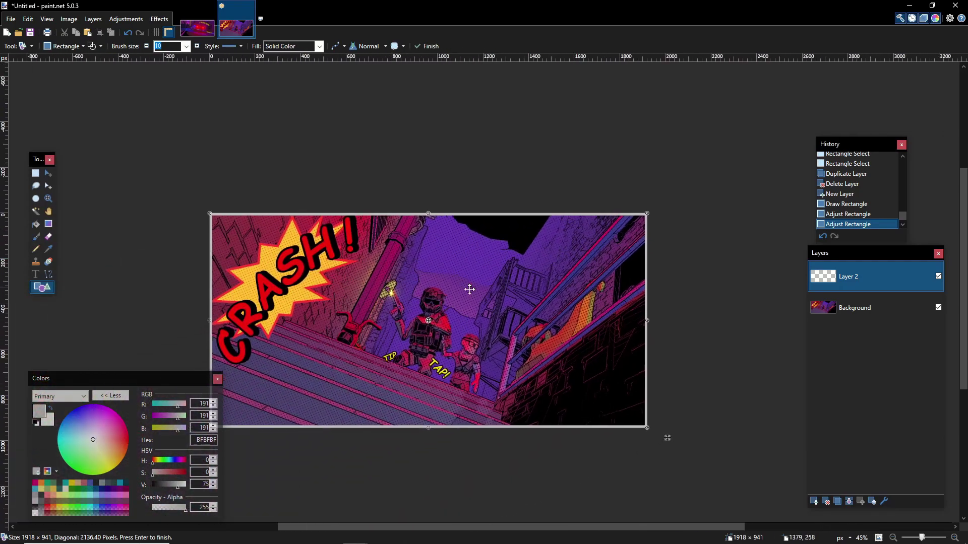
pyautogui.press('s')
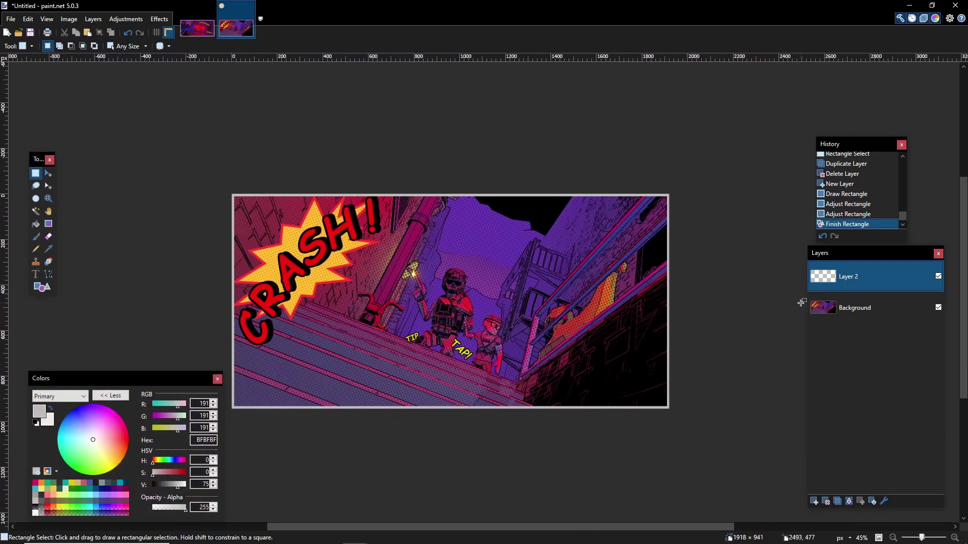
pyautogui.click(848, 501)
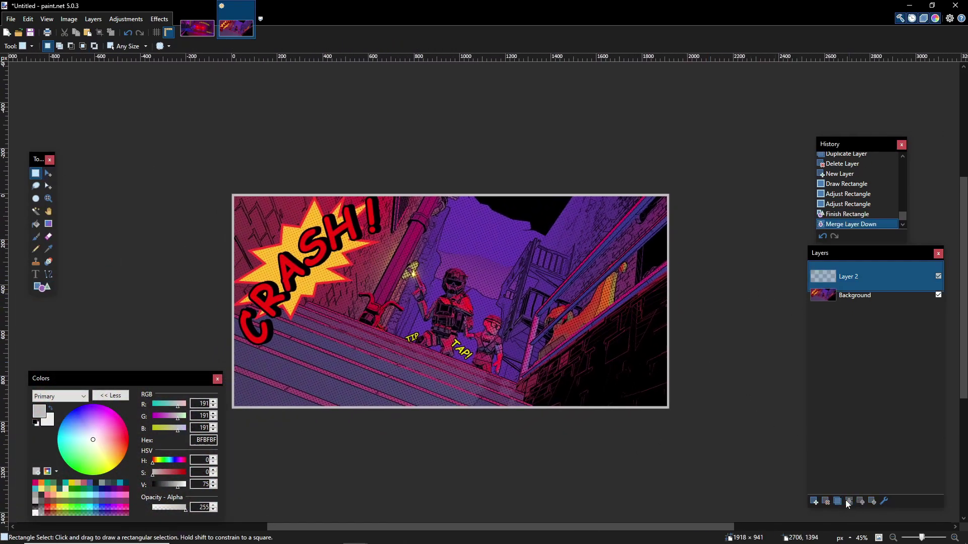
pyautogui.keyDown('ctrl'); pyautogui.scroll(-1, 461, 305); pyautogui.keyUp('ctrl')
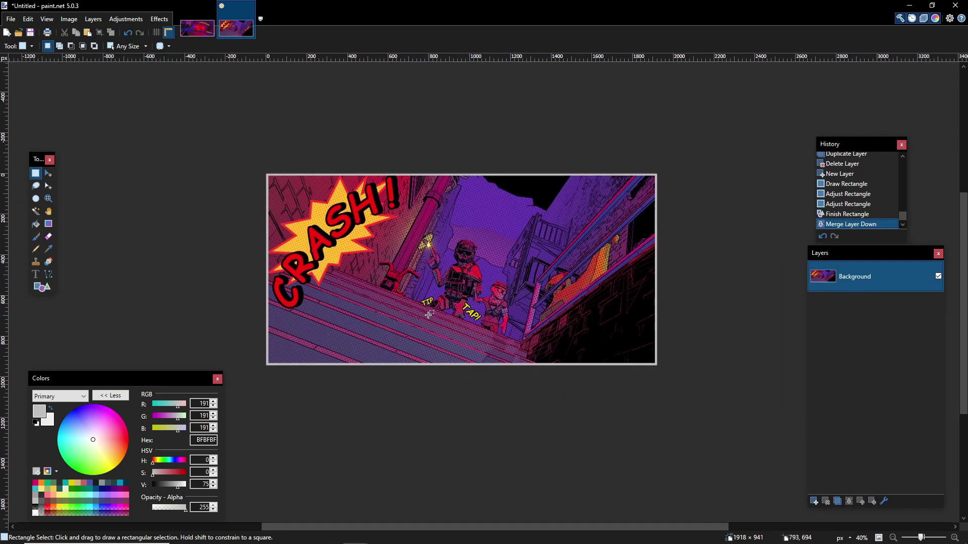